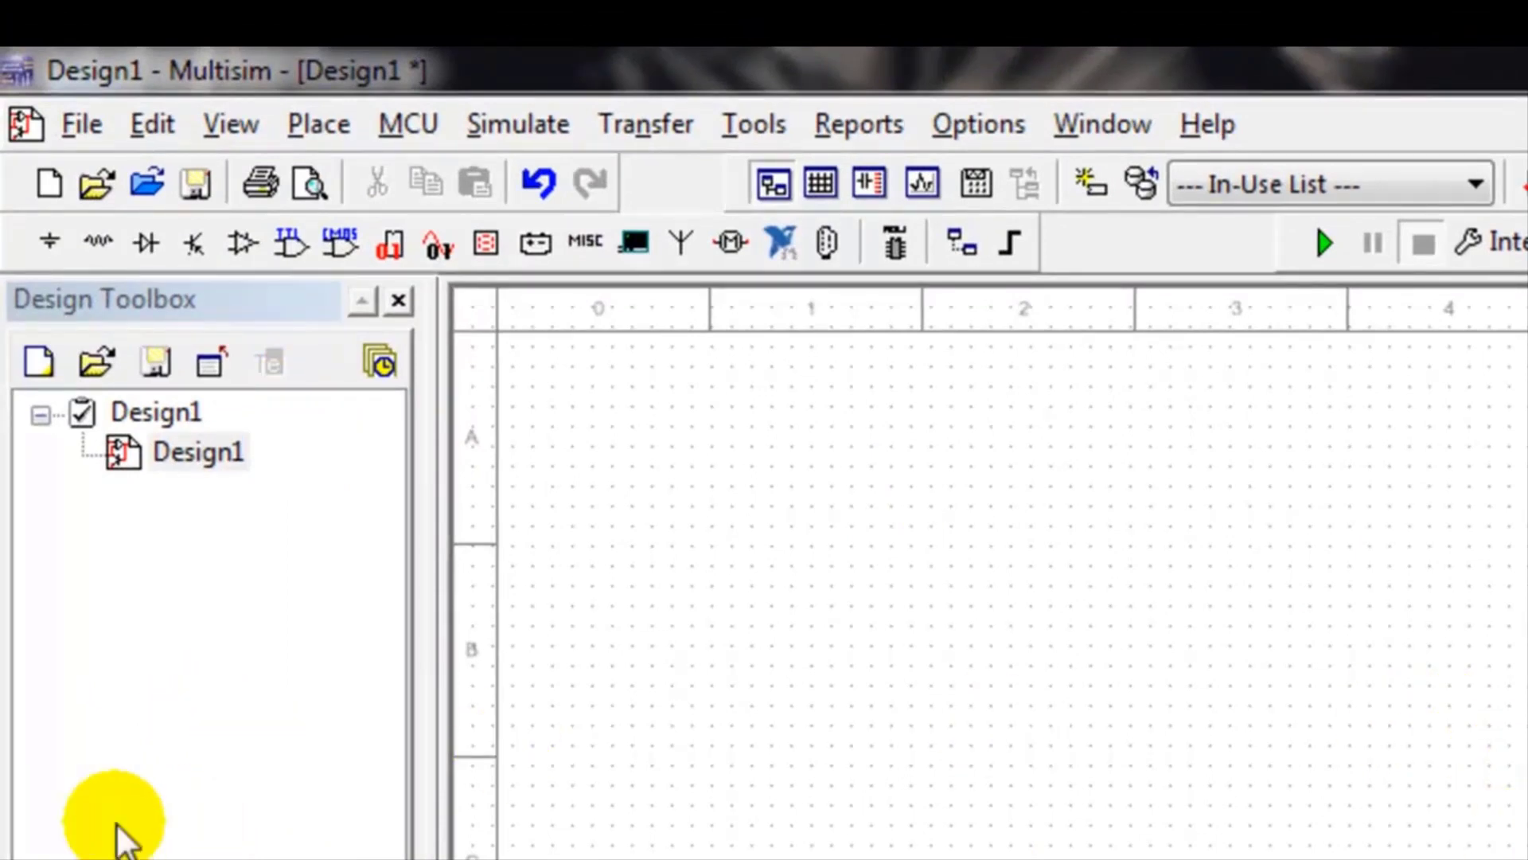
- Close the Design Toolbox and set the sheet size to A4 in the sheet properties
left_click(398, 300)
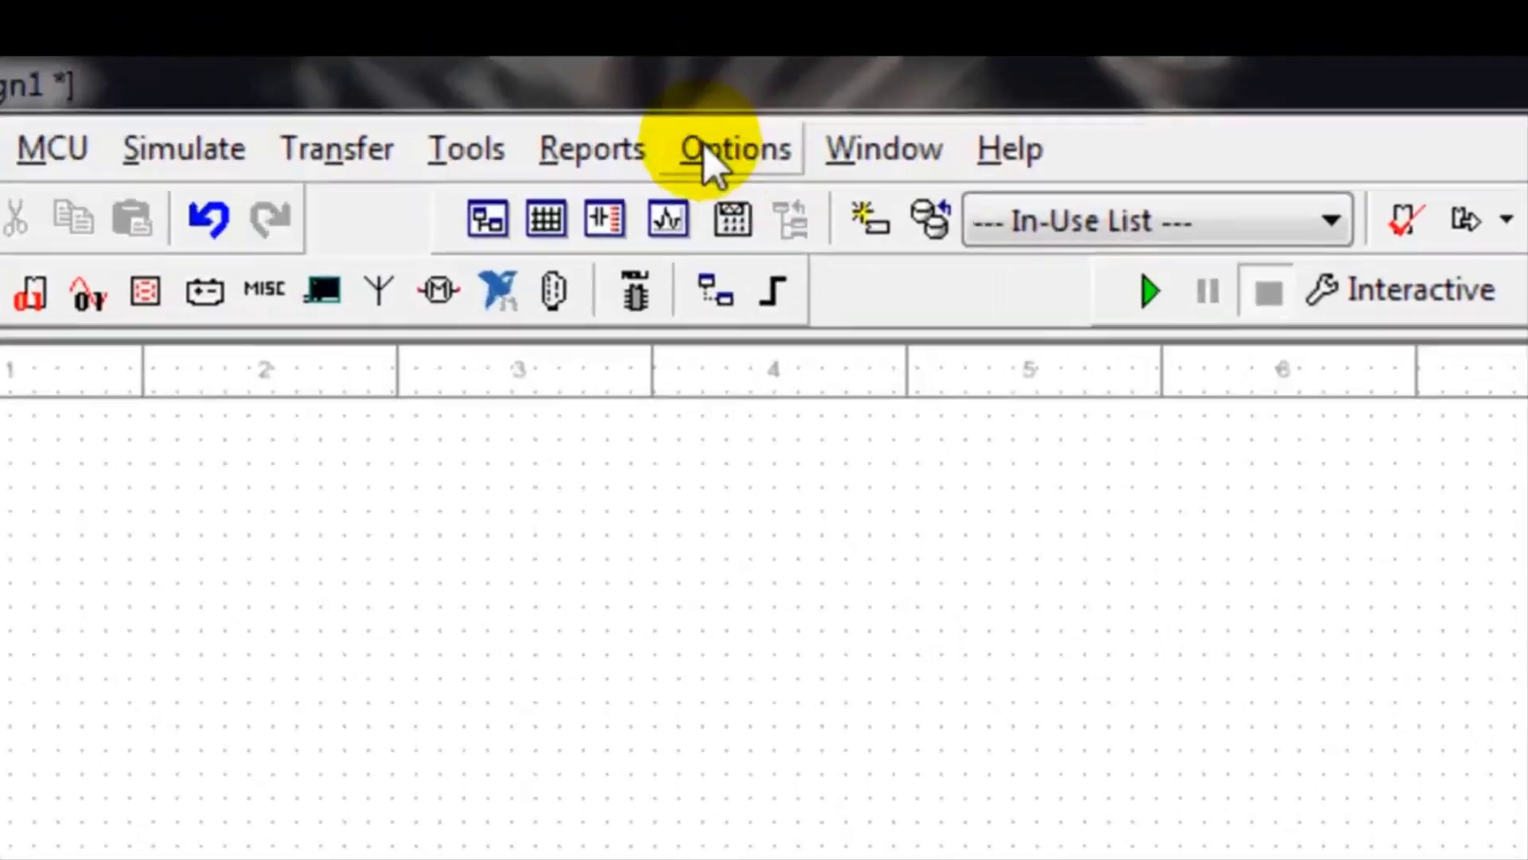
left_click(717, 149)
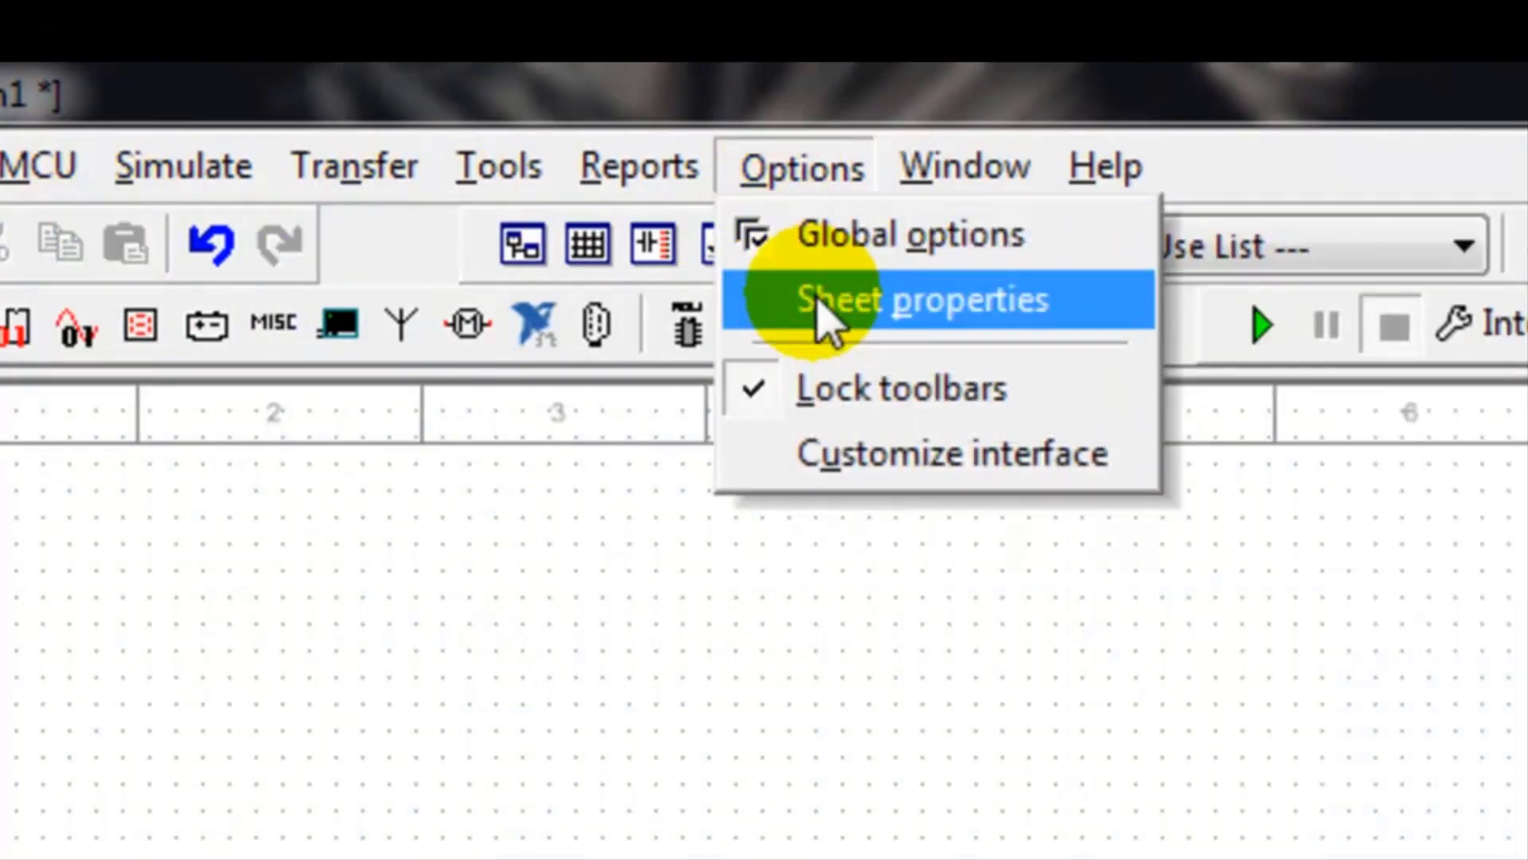
left_click(818, 299)
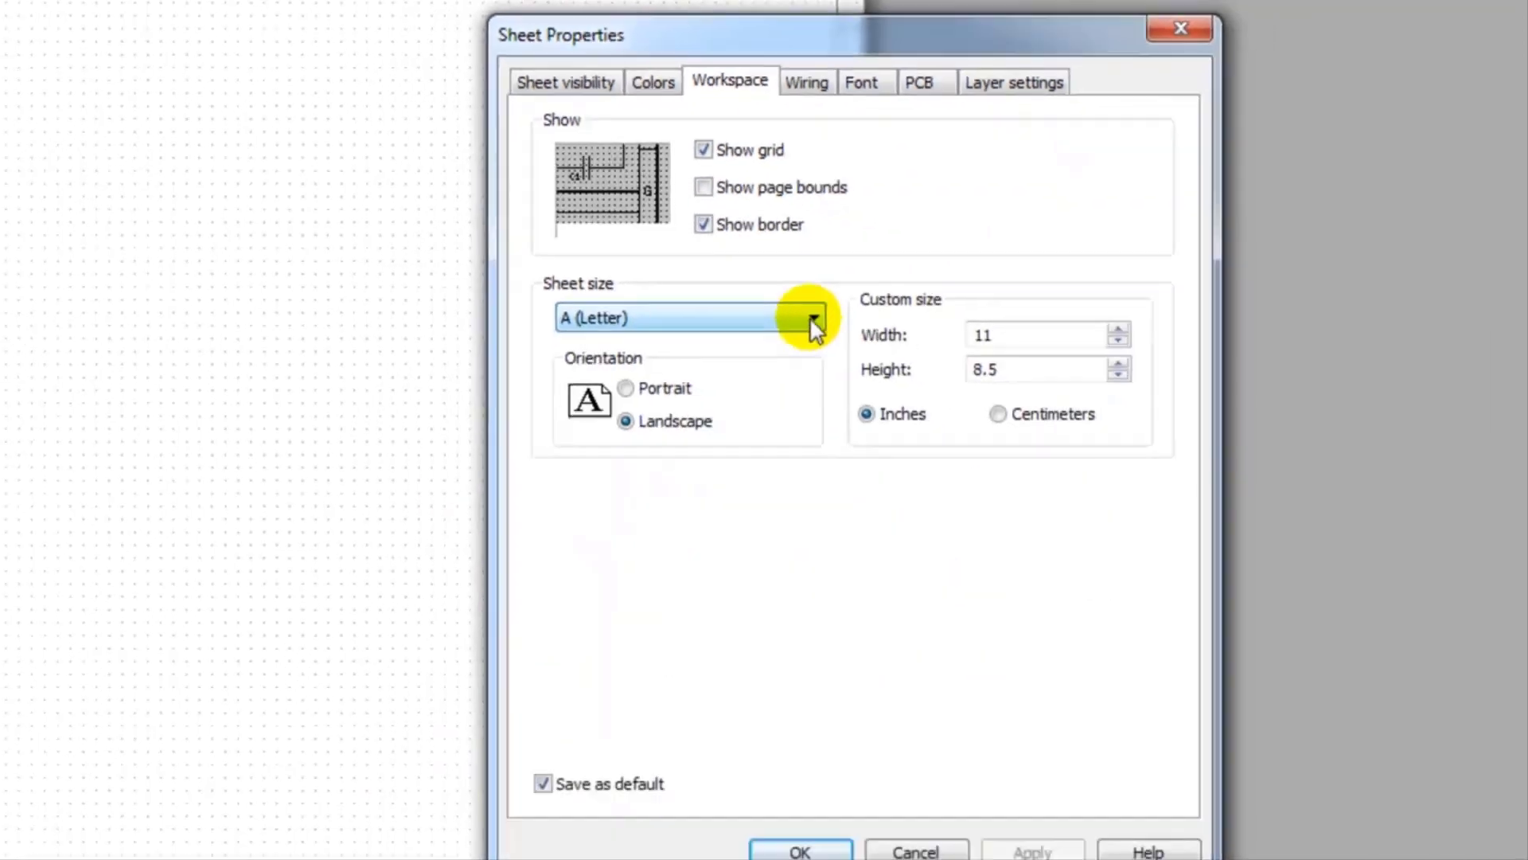
left_click(859, 637)
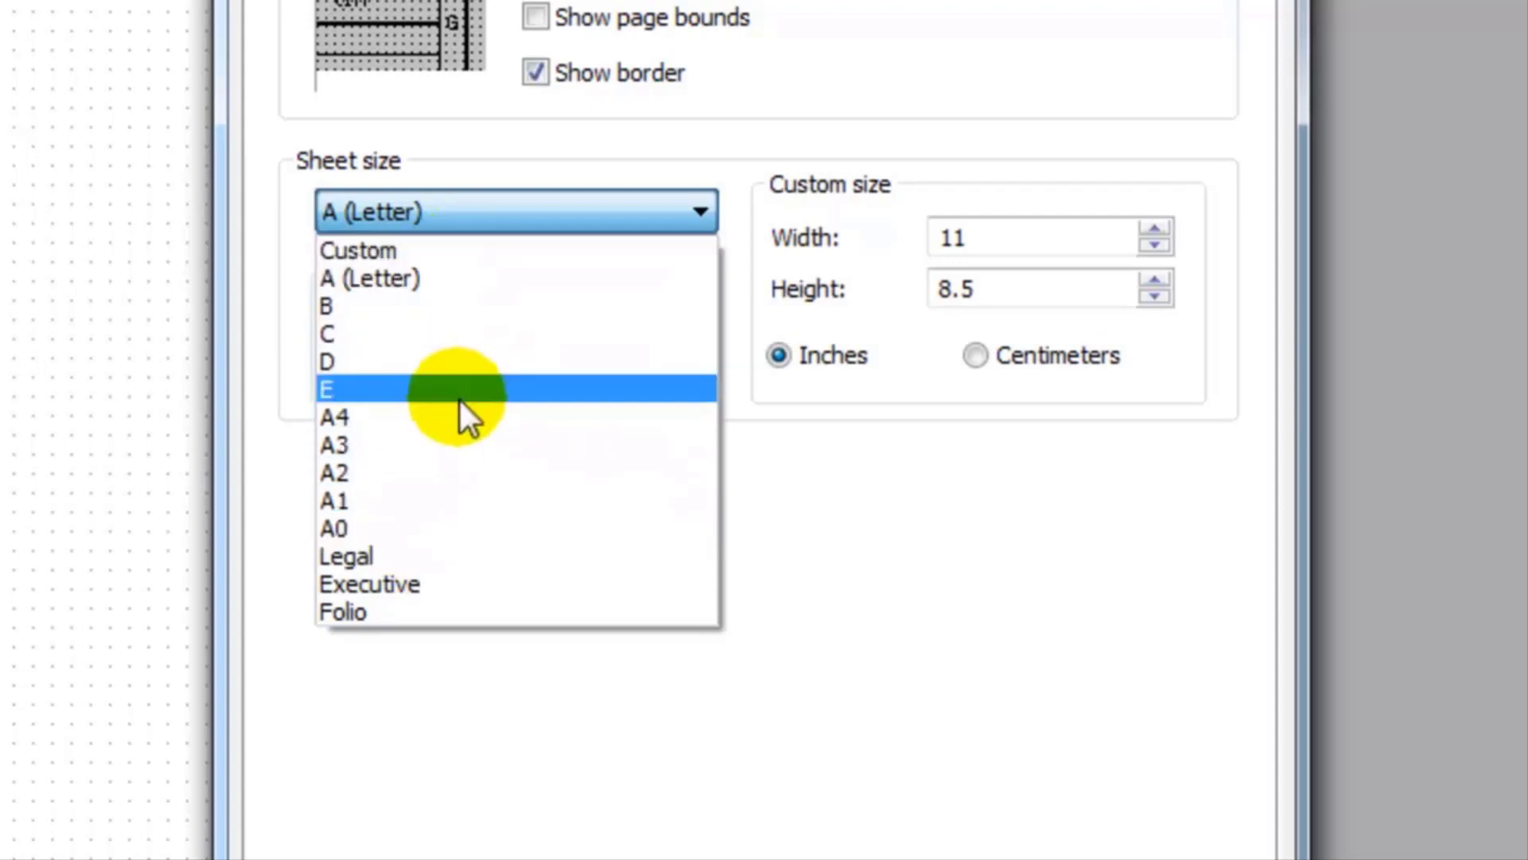
left_click(449, 417)
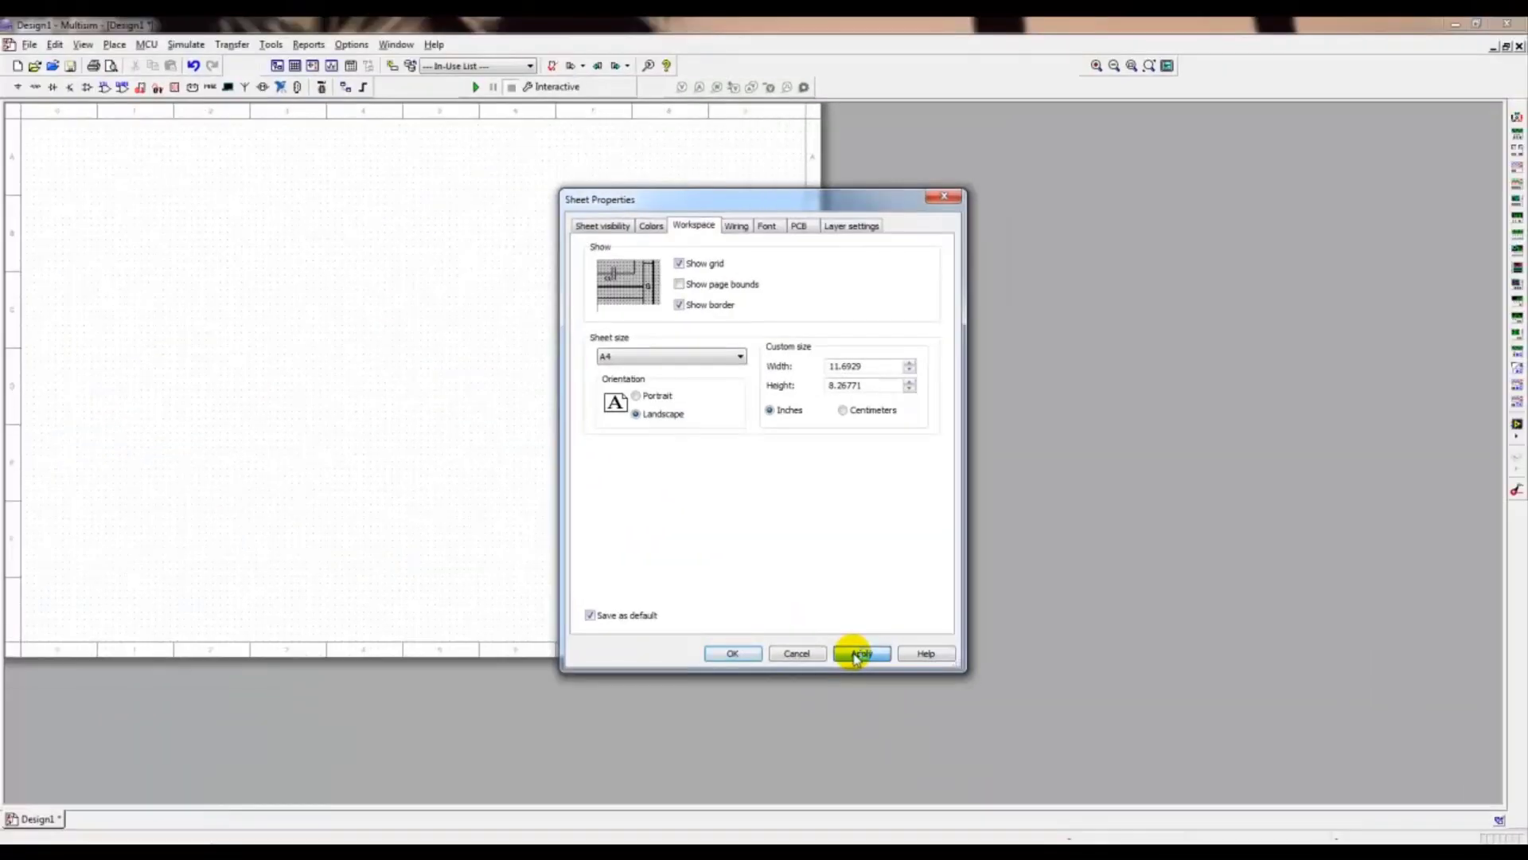
left_click(860, 654)
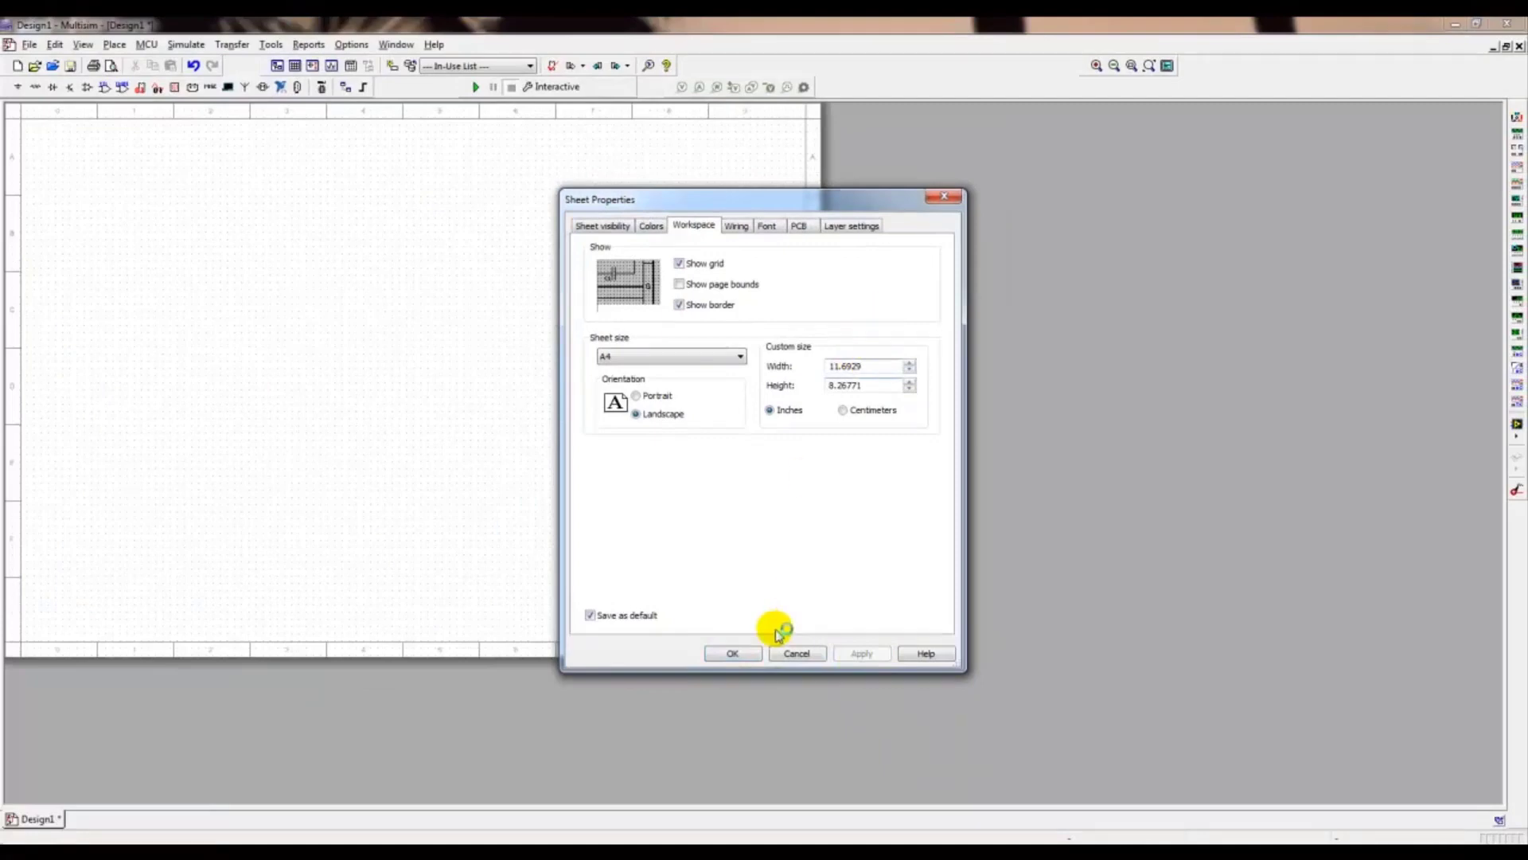
left_click(726, 655)
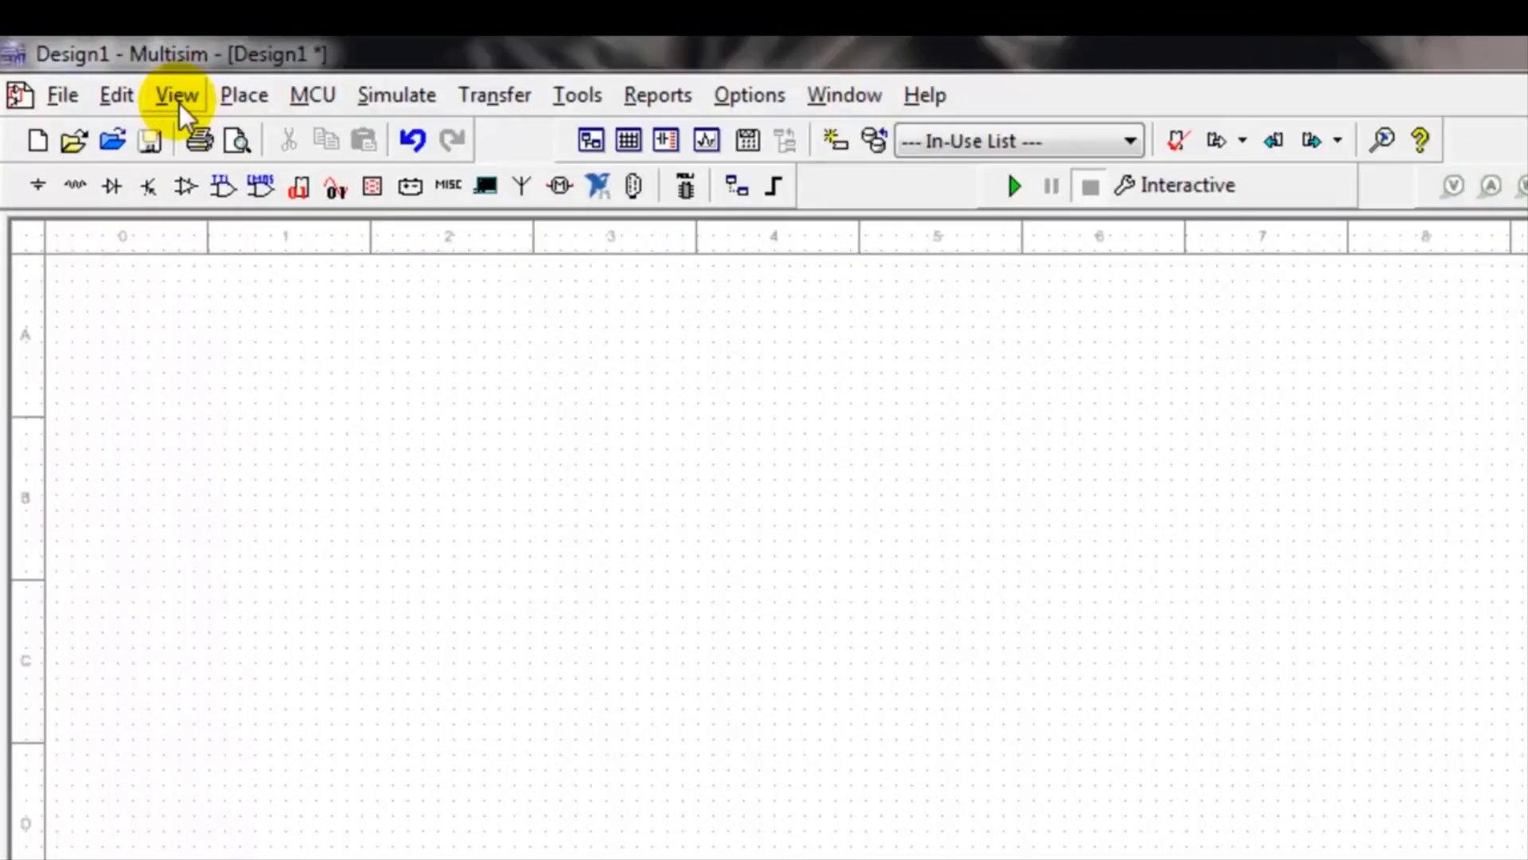
- Fit the whole sheet in view and look over the component browser with all groups listed
left_click(85, 46)
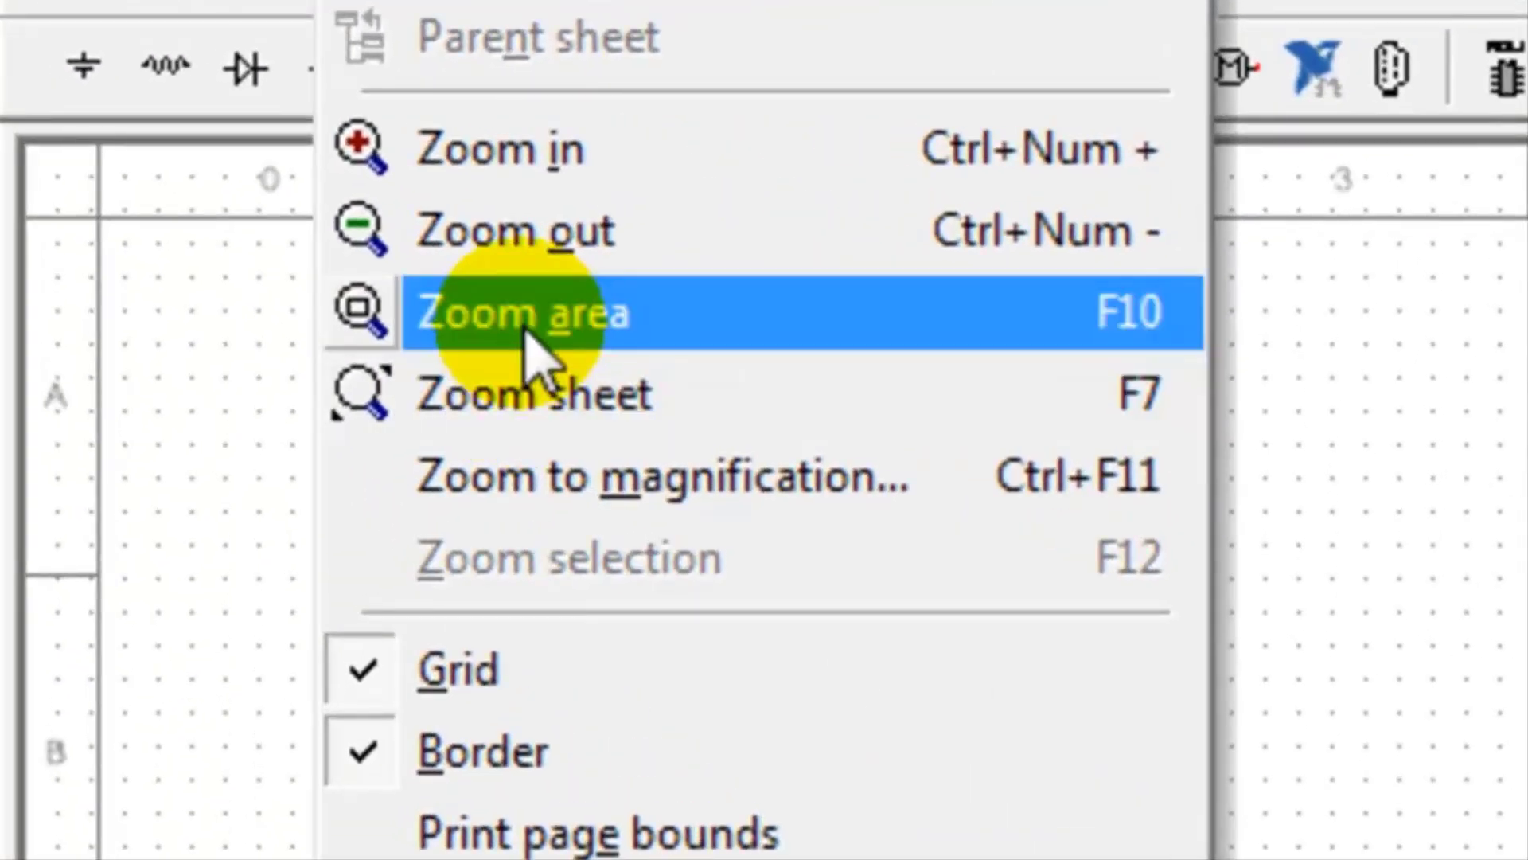
left_click(732, 394)
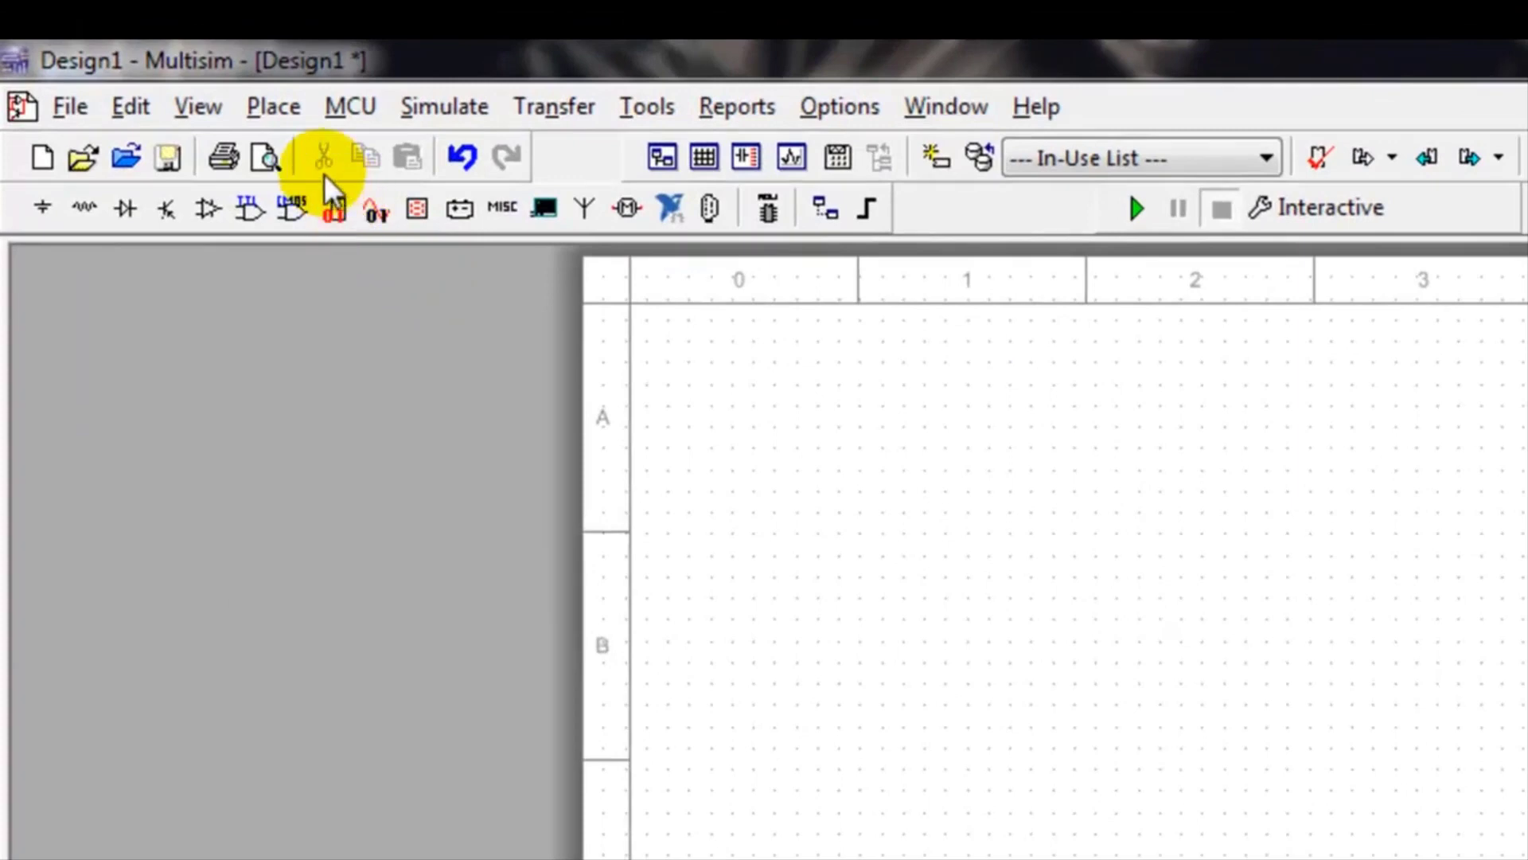
left_click(275, 113)
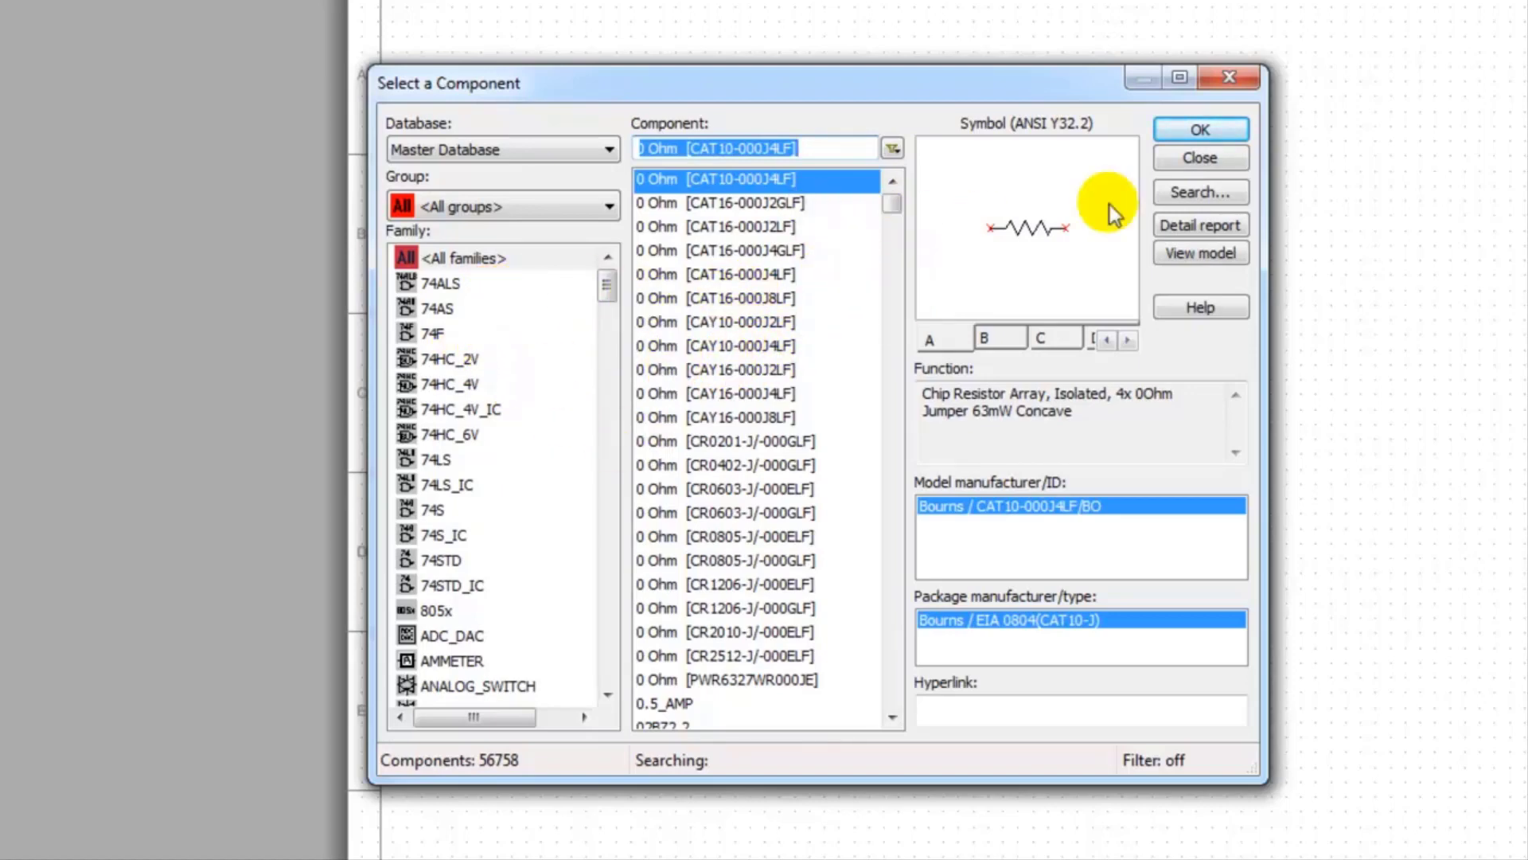
left_click(1224, 163)
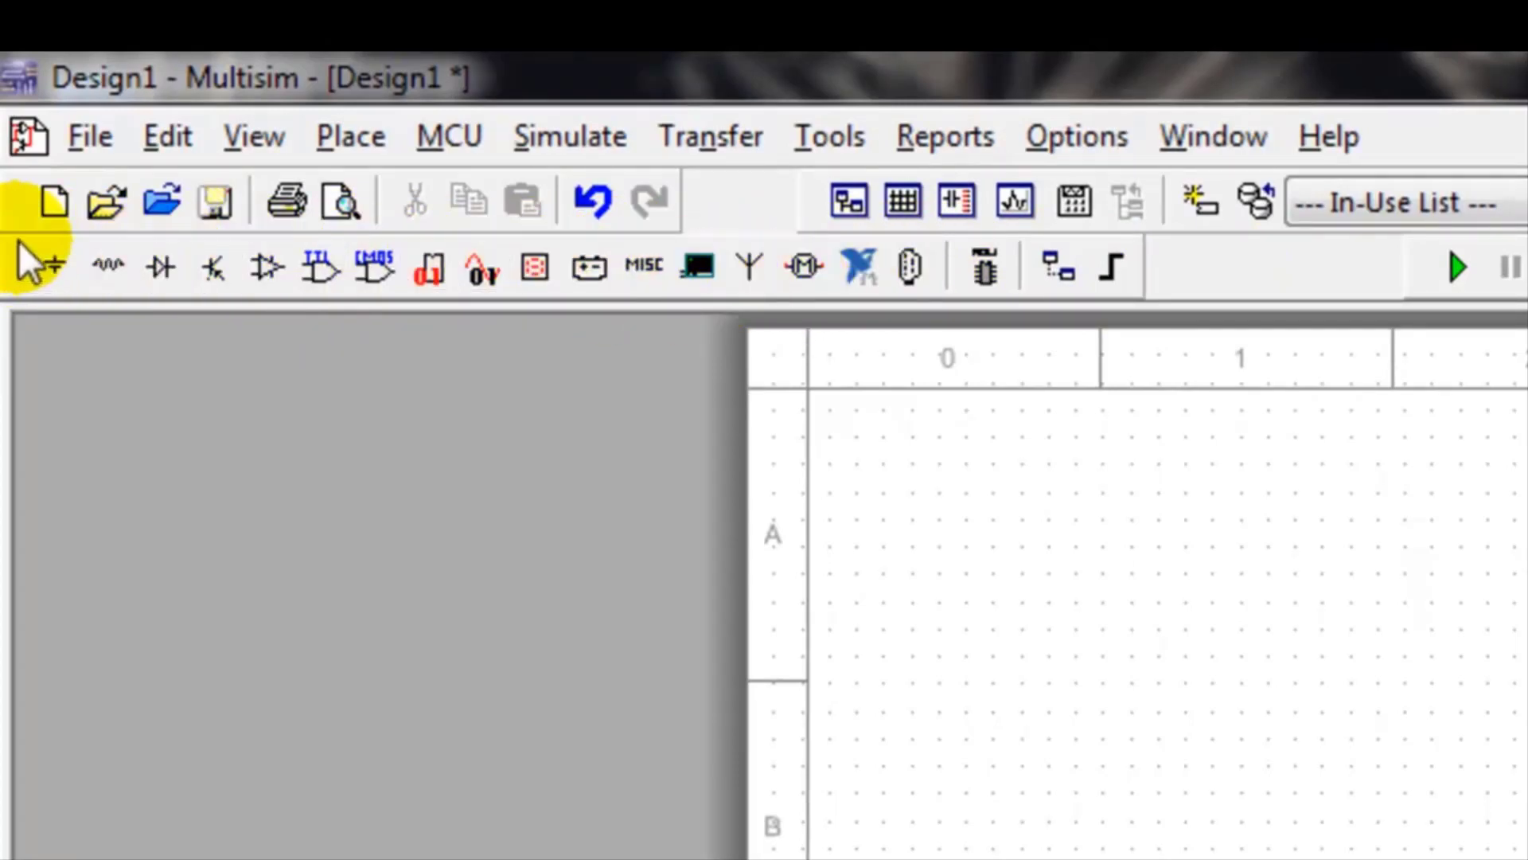
- Place a 787 Ω resistor from the Basic group's RESISTOR family in row B of the sheet
left_click(109, 268)
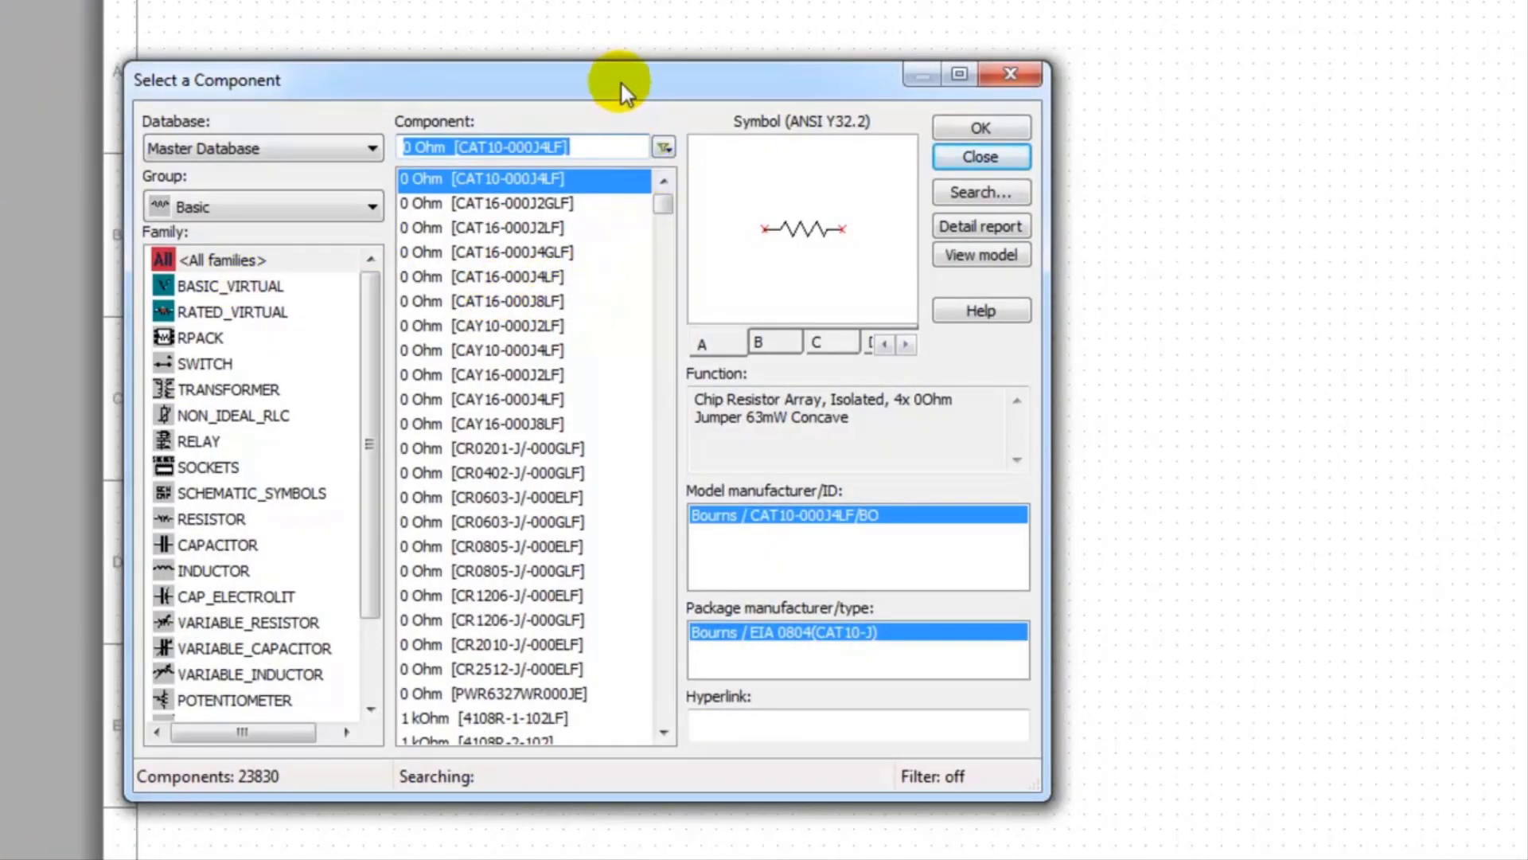
left_click_drag(619, 80, 641, 66)
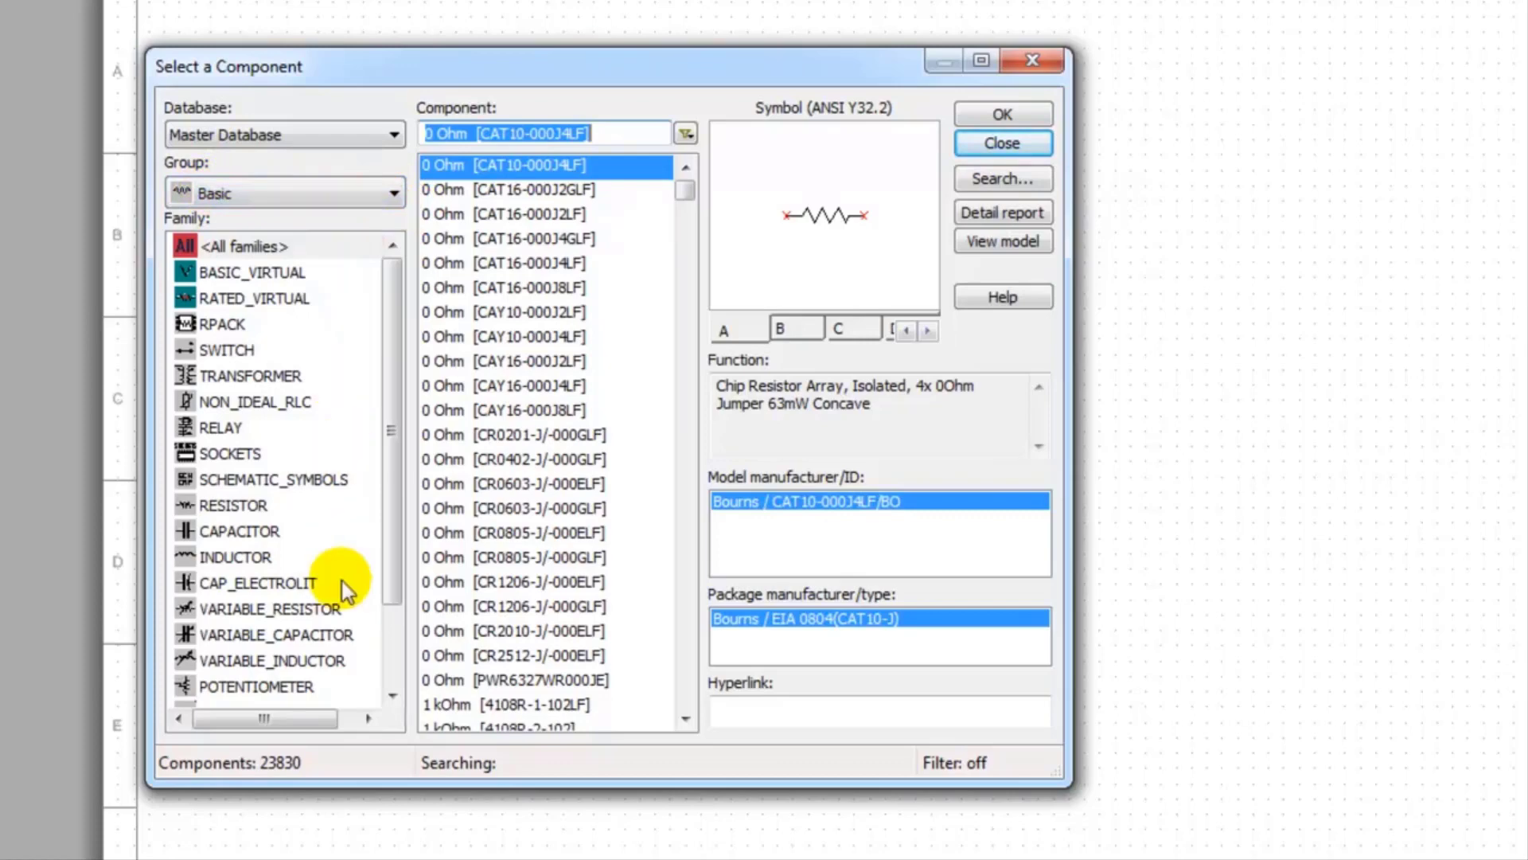
left_click(243, 508)
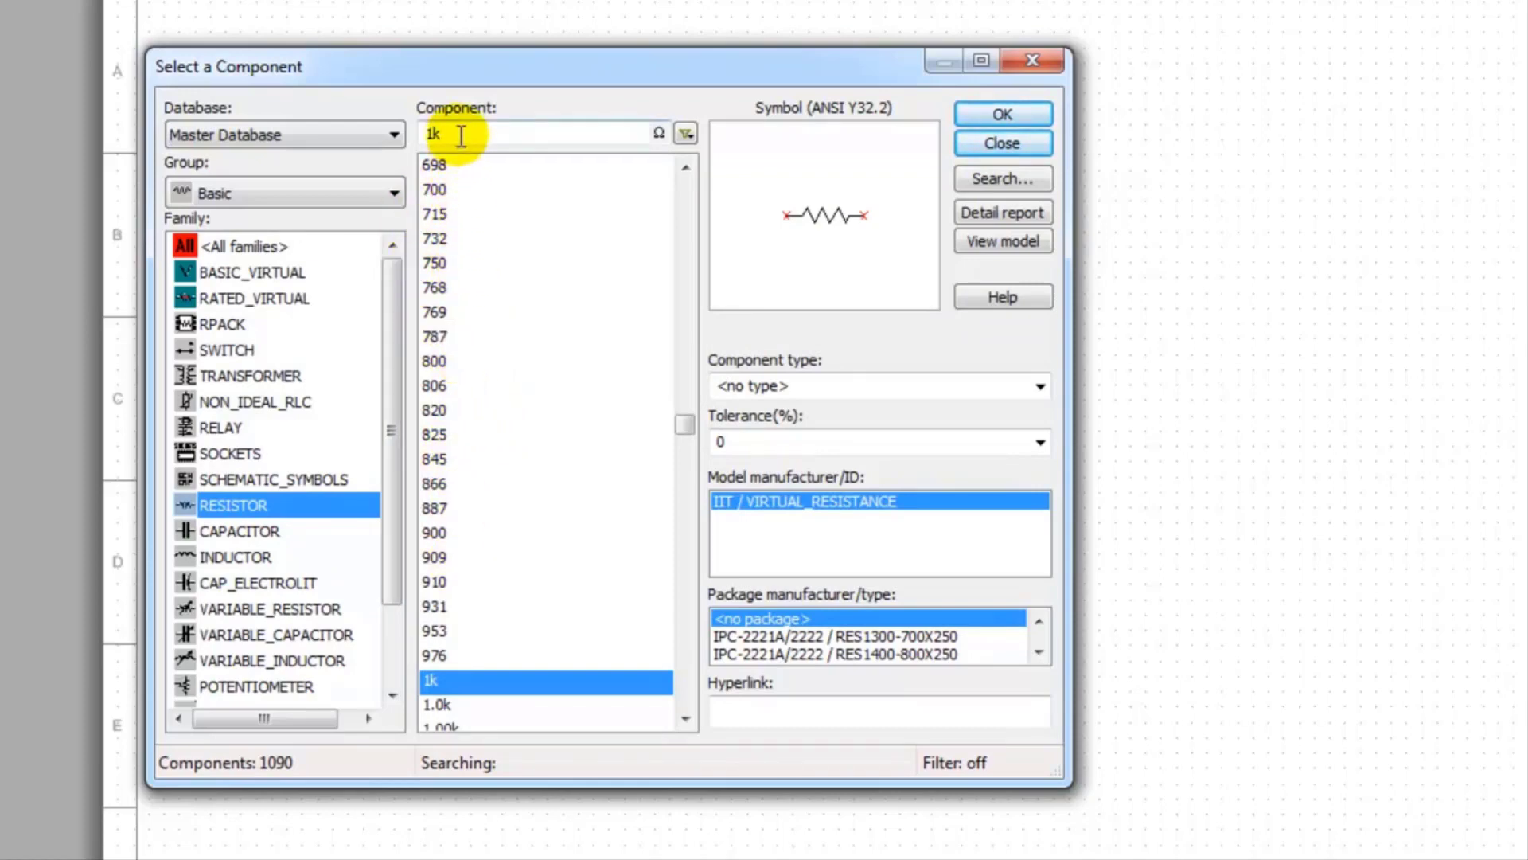
left_click(428, 134)
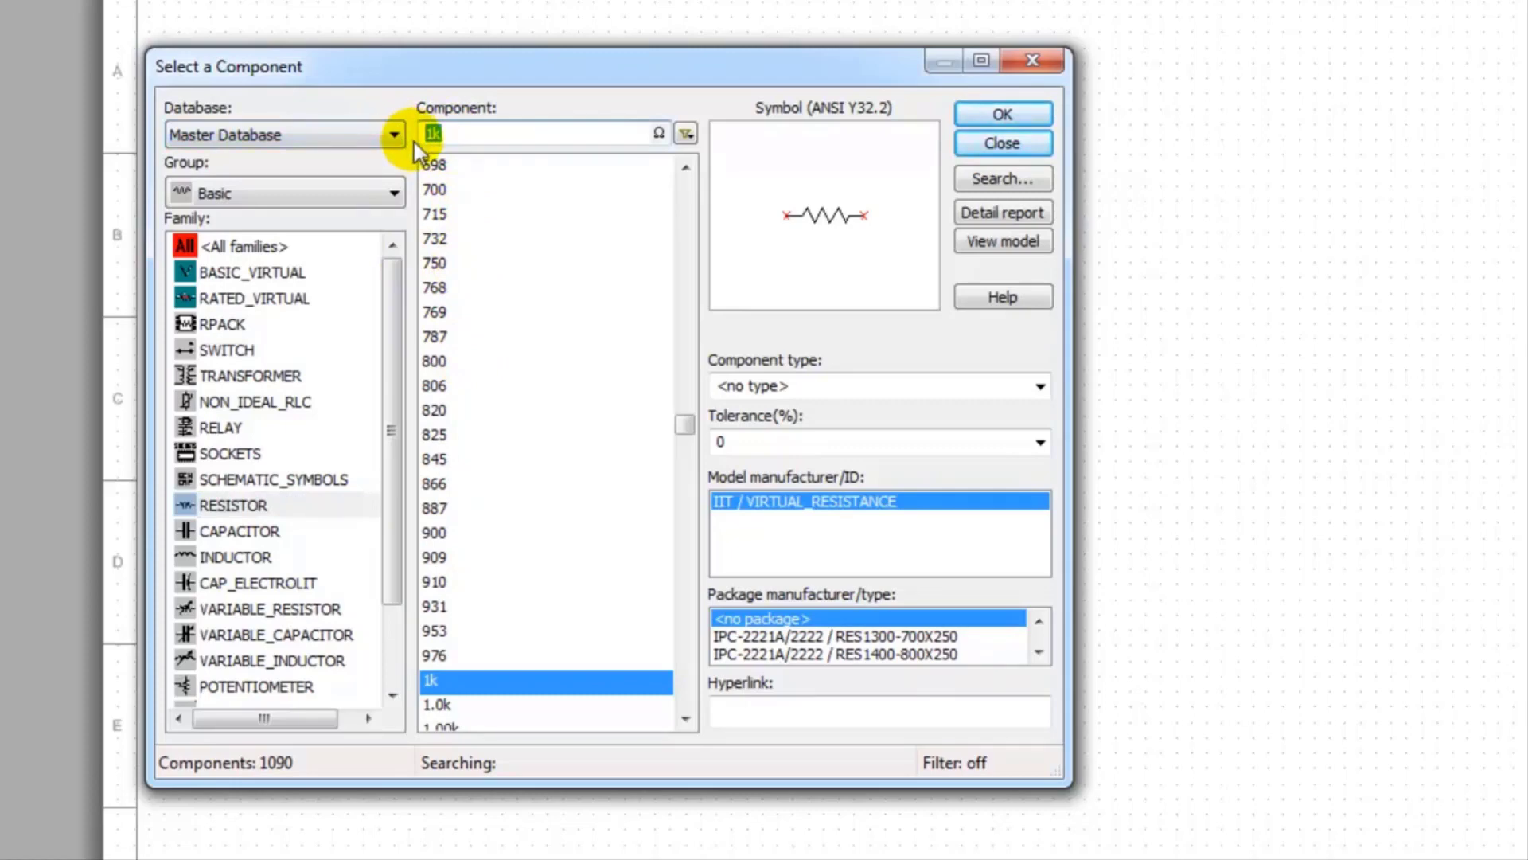
type("7")
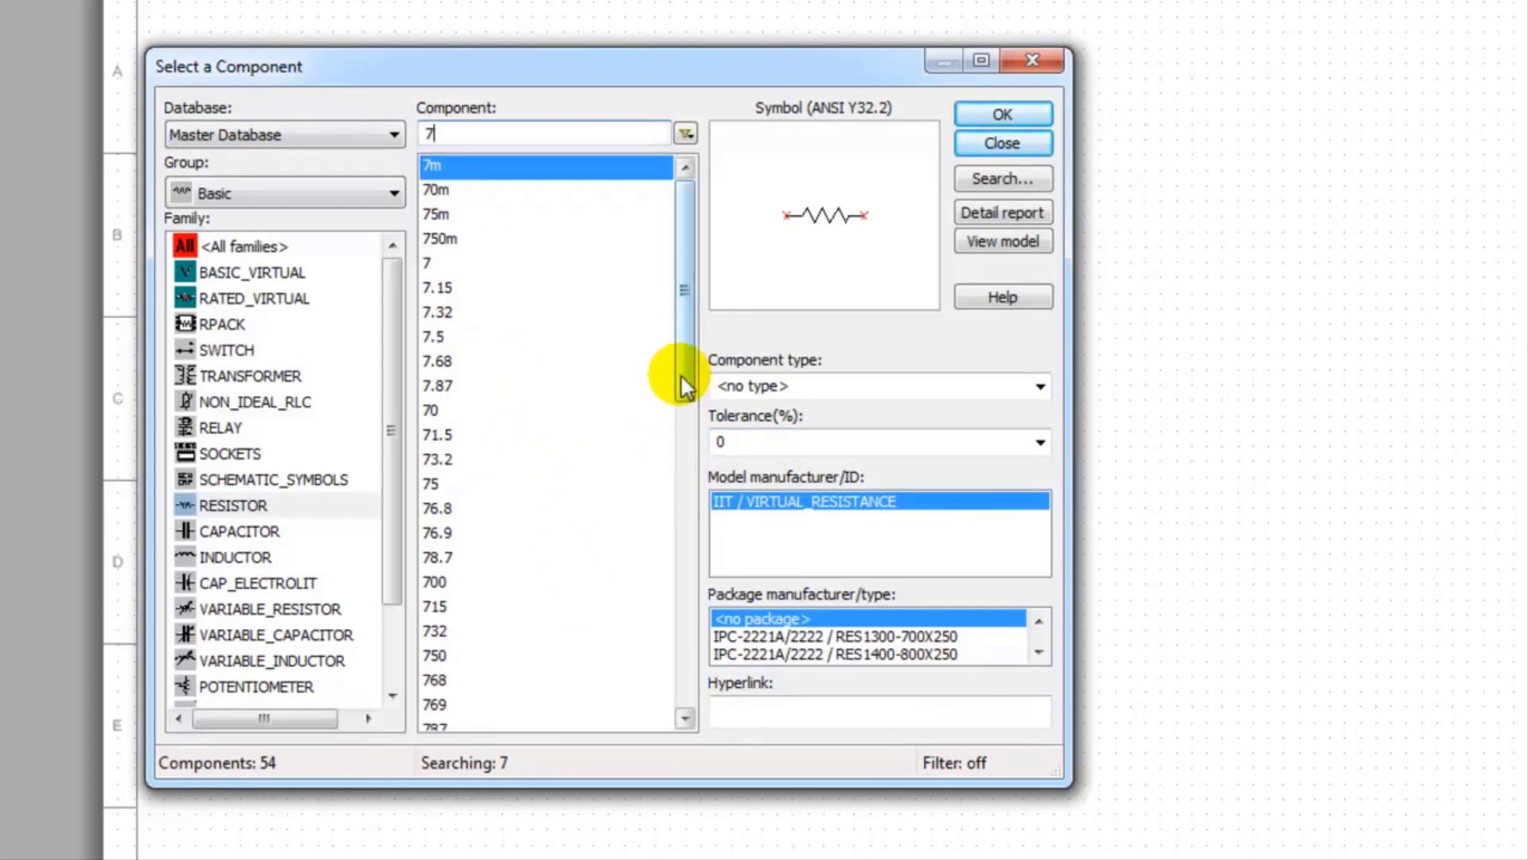
left_click_drag(682, 378, 670, 510)
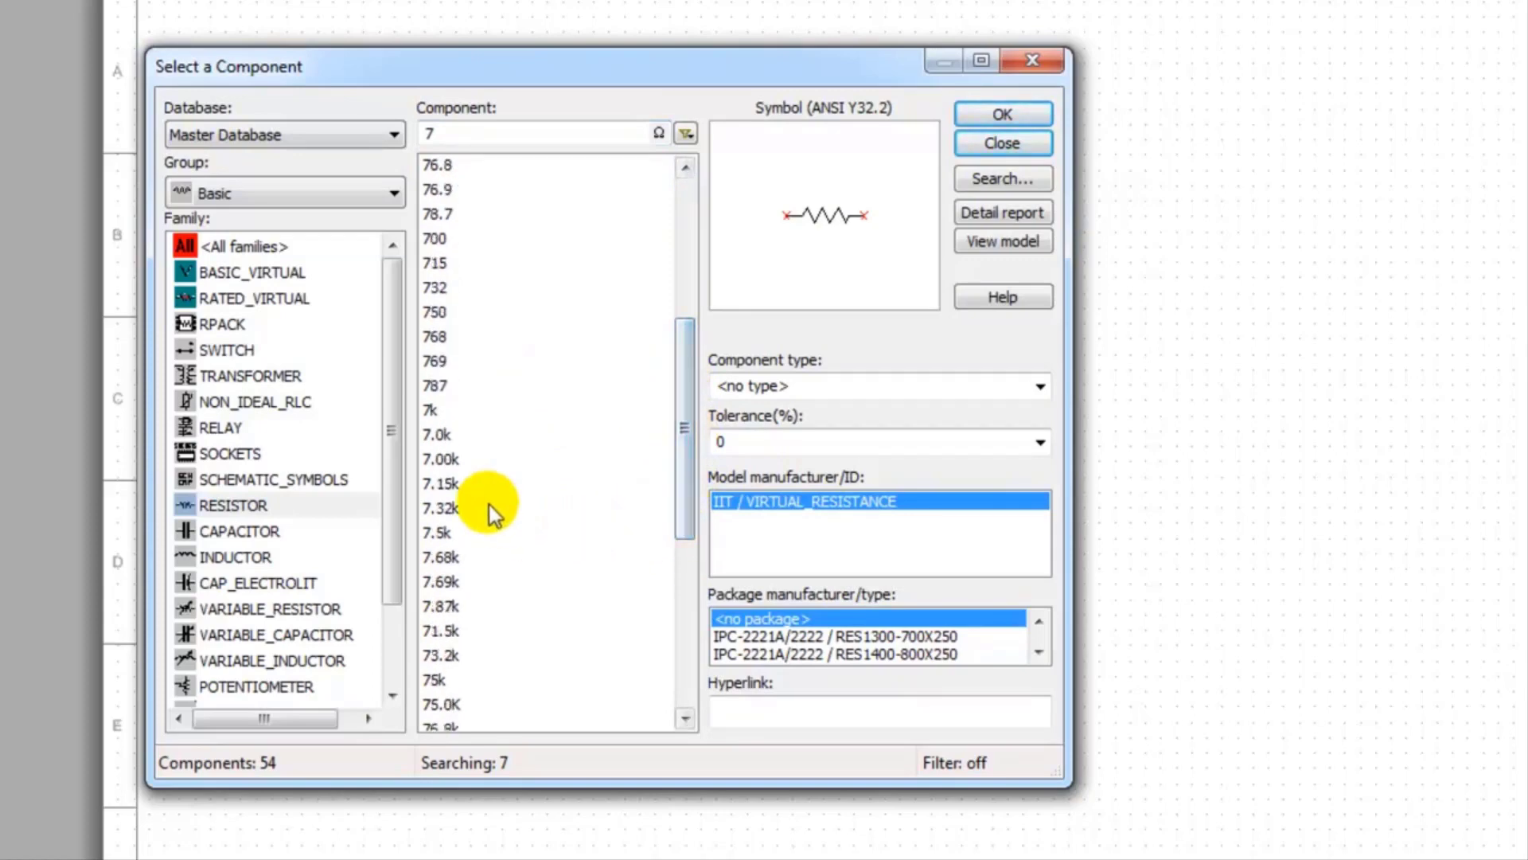
left_click(434, 386)
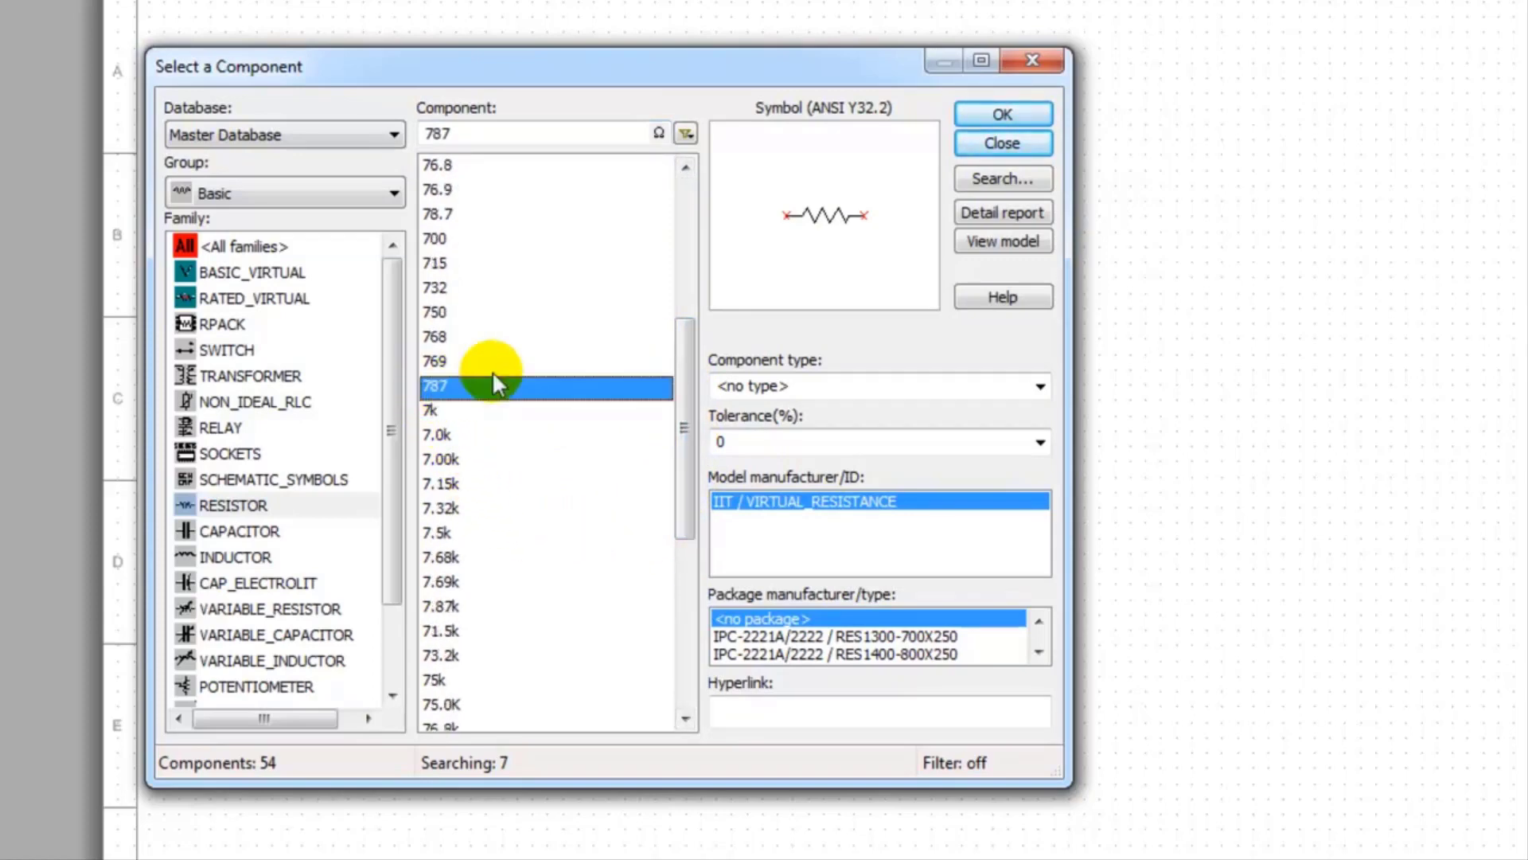
left_click(982, 115)
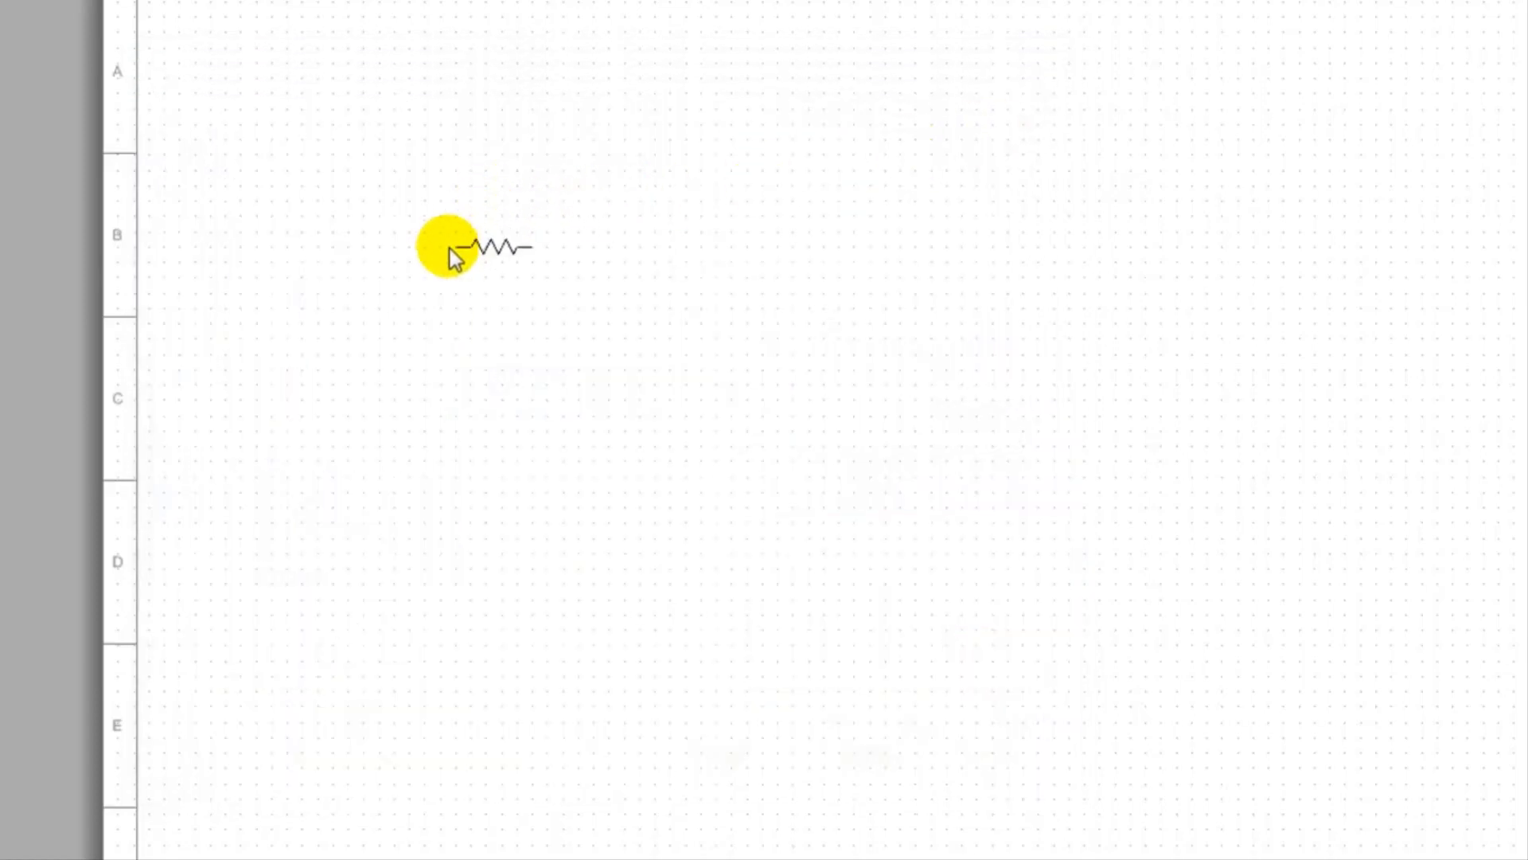
left_click(450, 245)
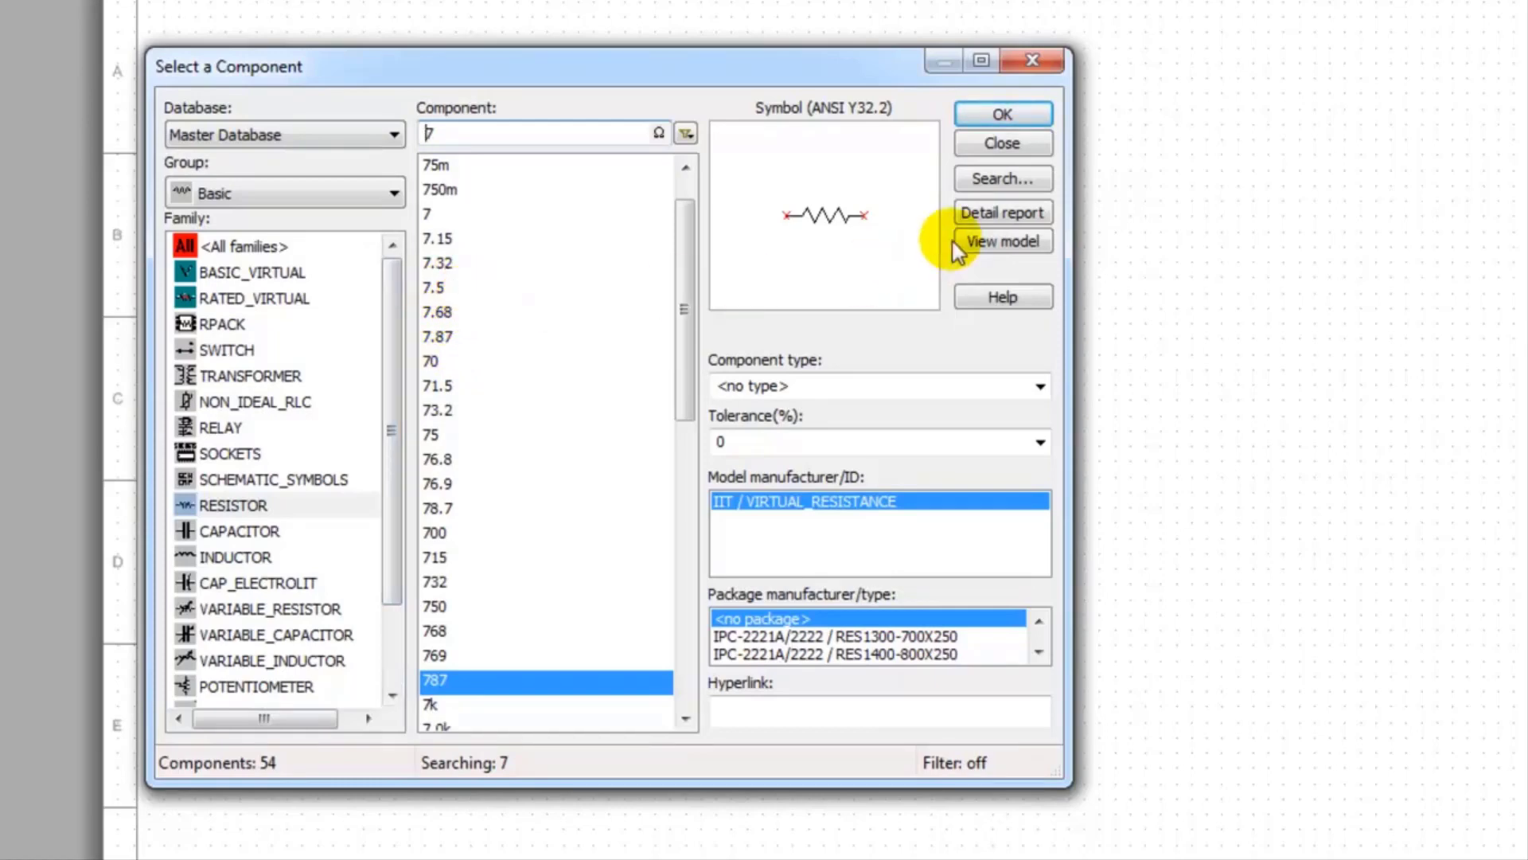
left_click(1008, 146)
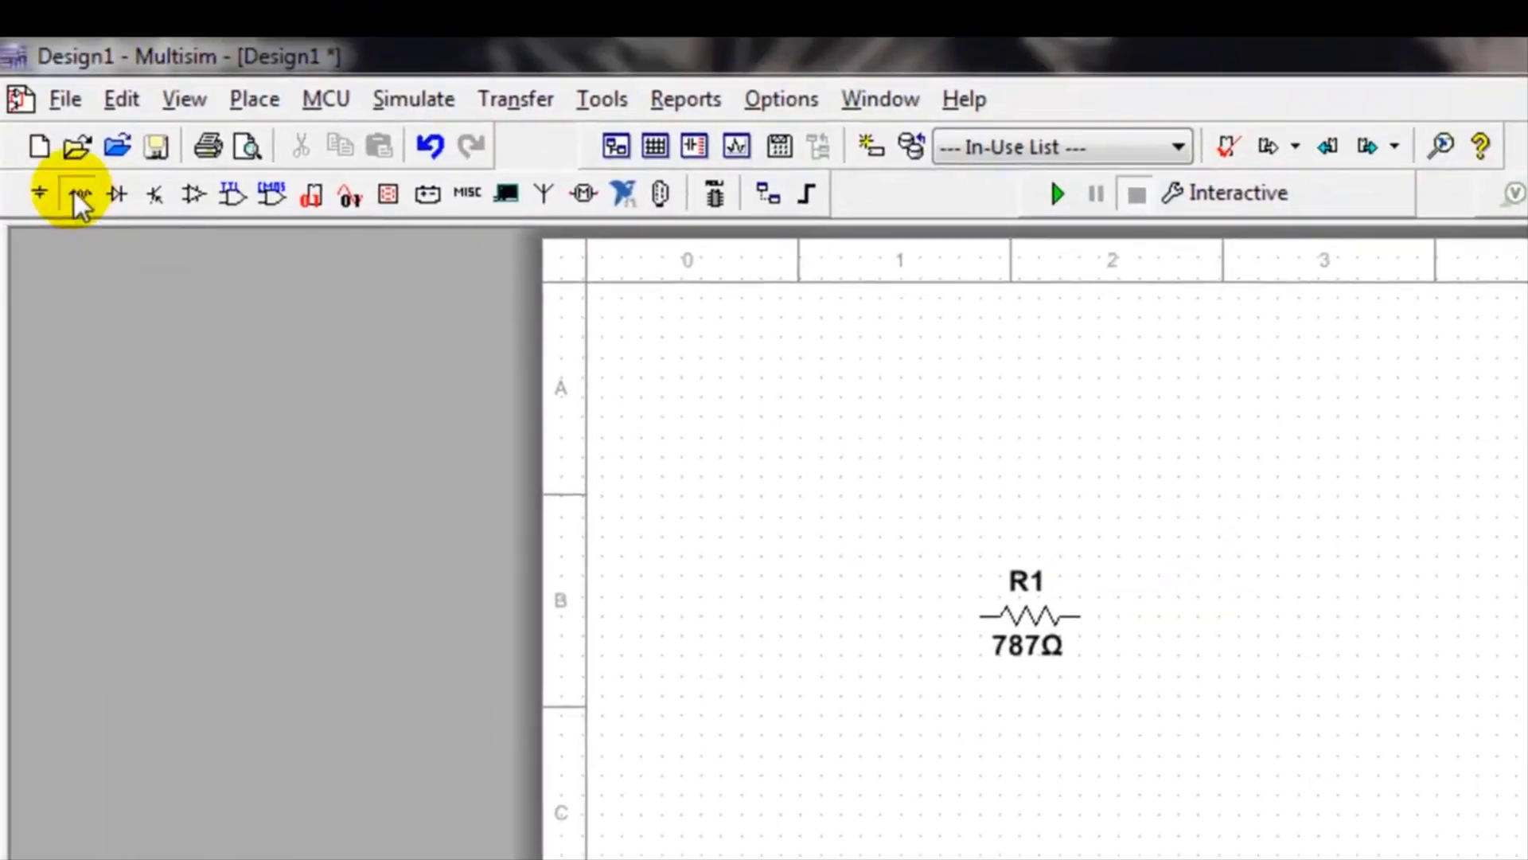
- Place two RESISTOR_RATED components from the RATED_VIRTUAL family to the right of R1
left_click(77, 195)
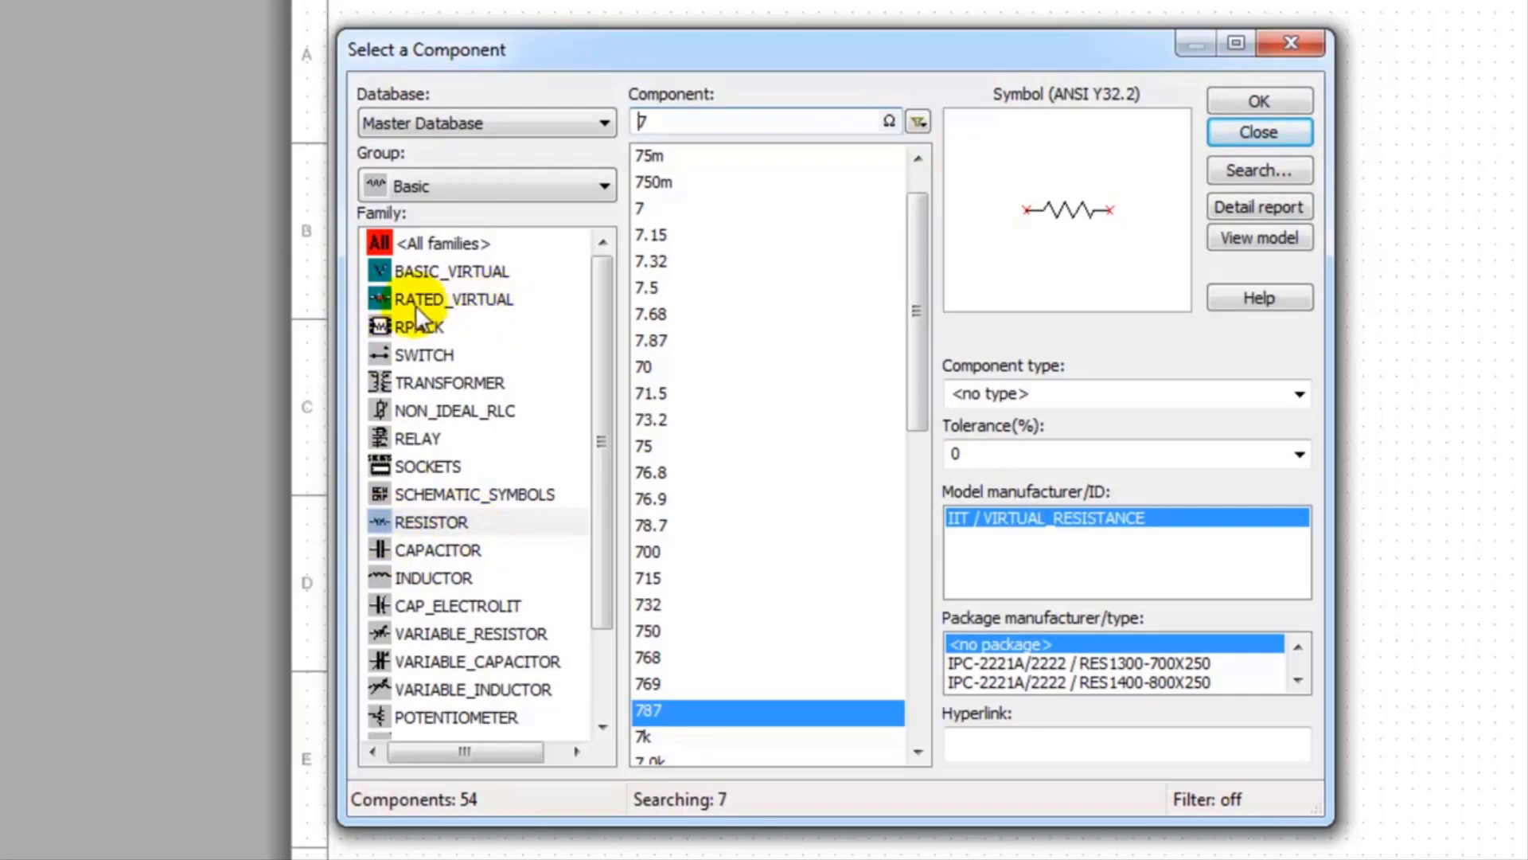
left_click(437, 303)
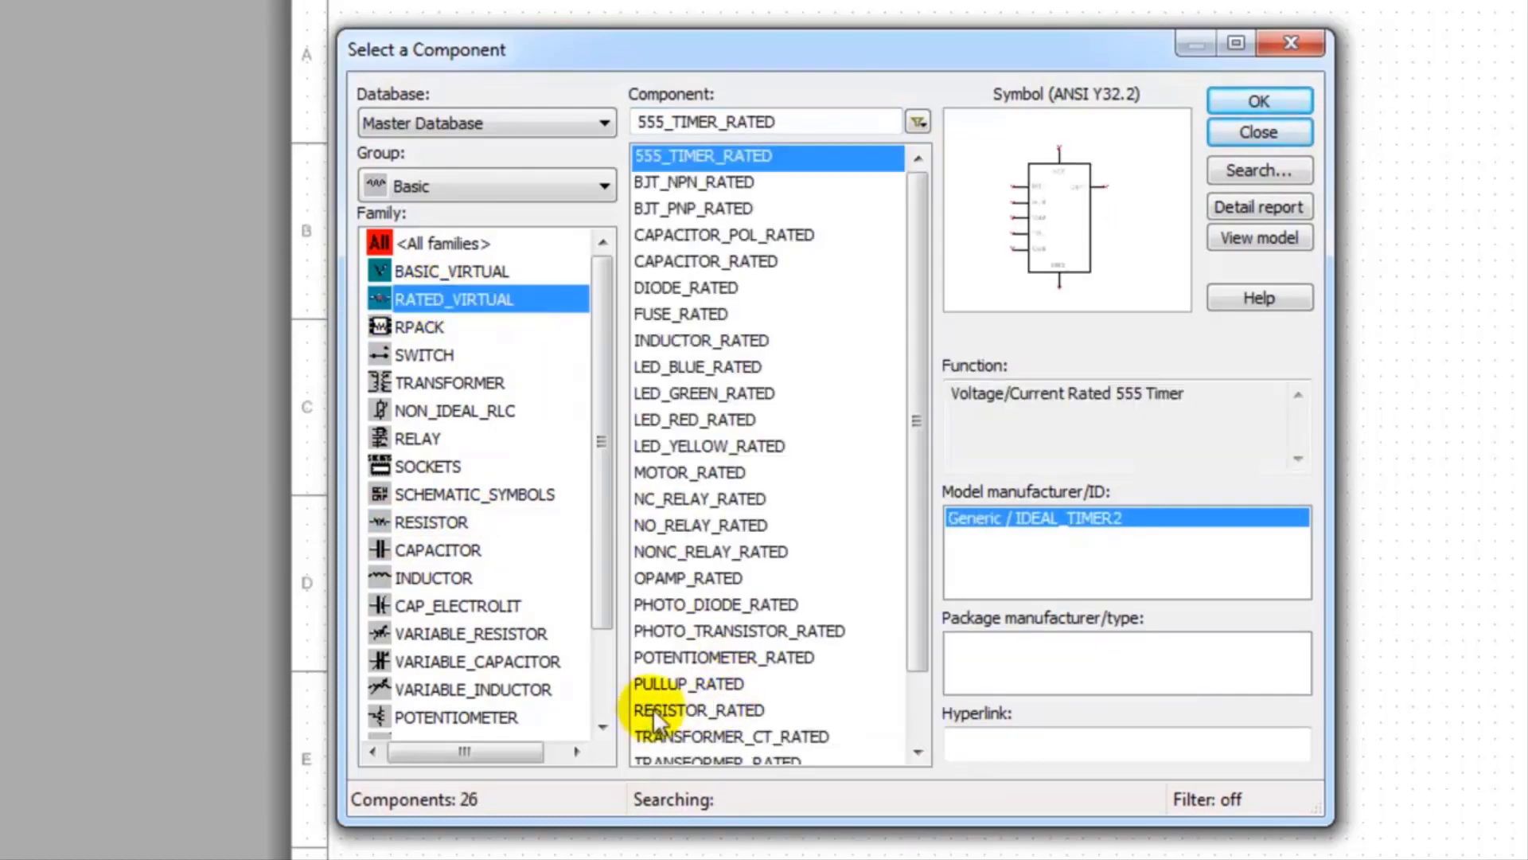
left_click(714, 708)
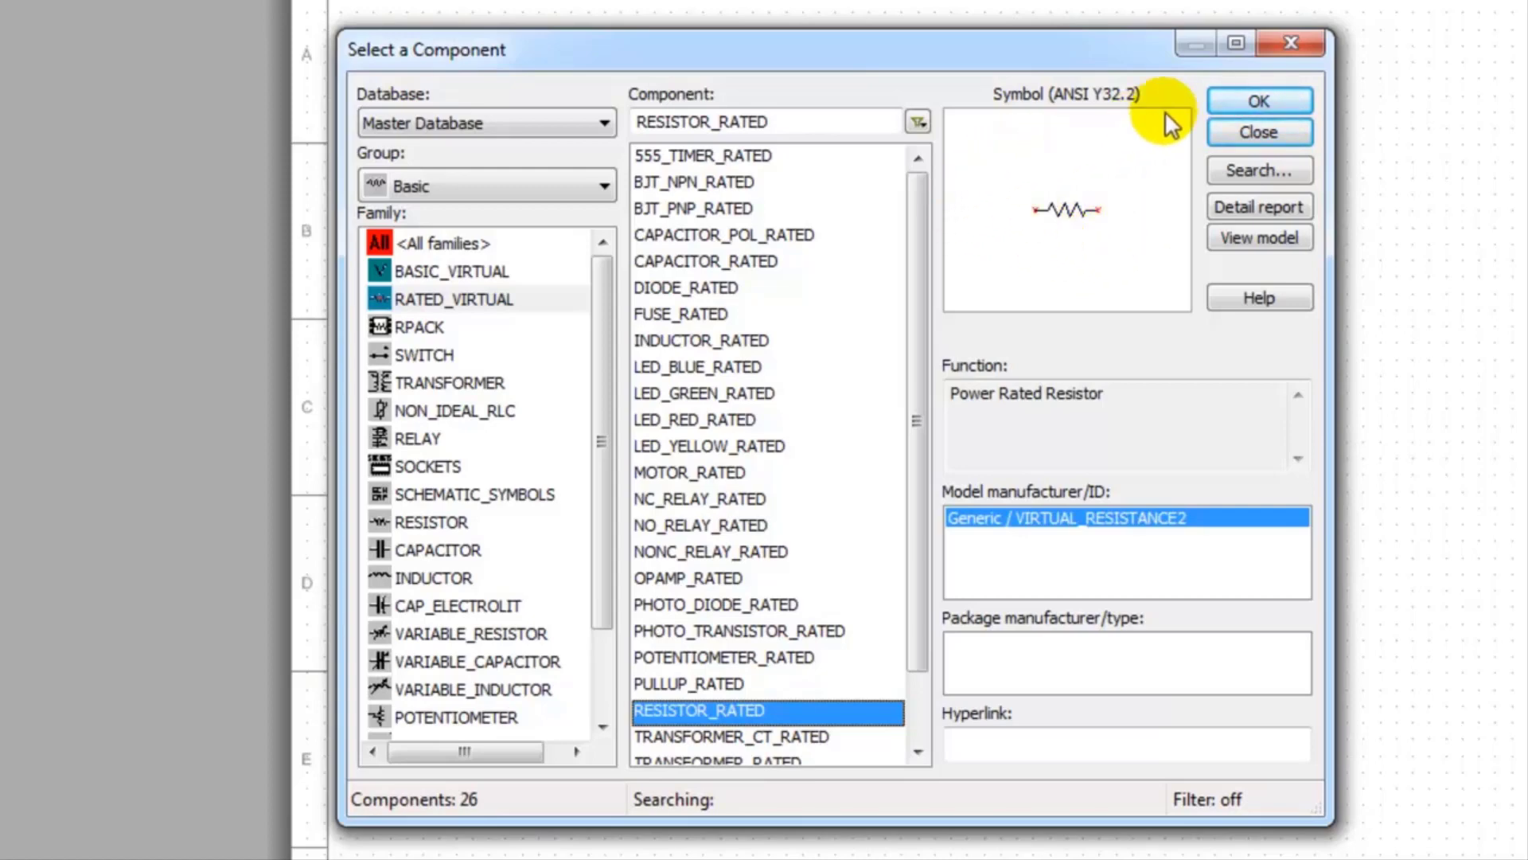
left_click(1257, 102)
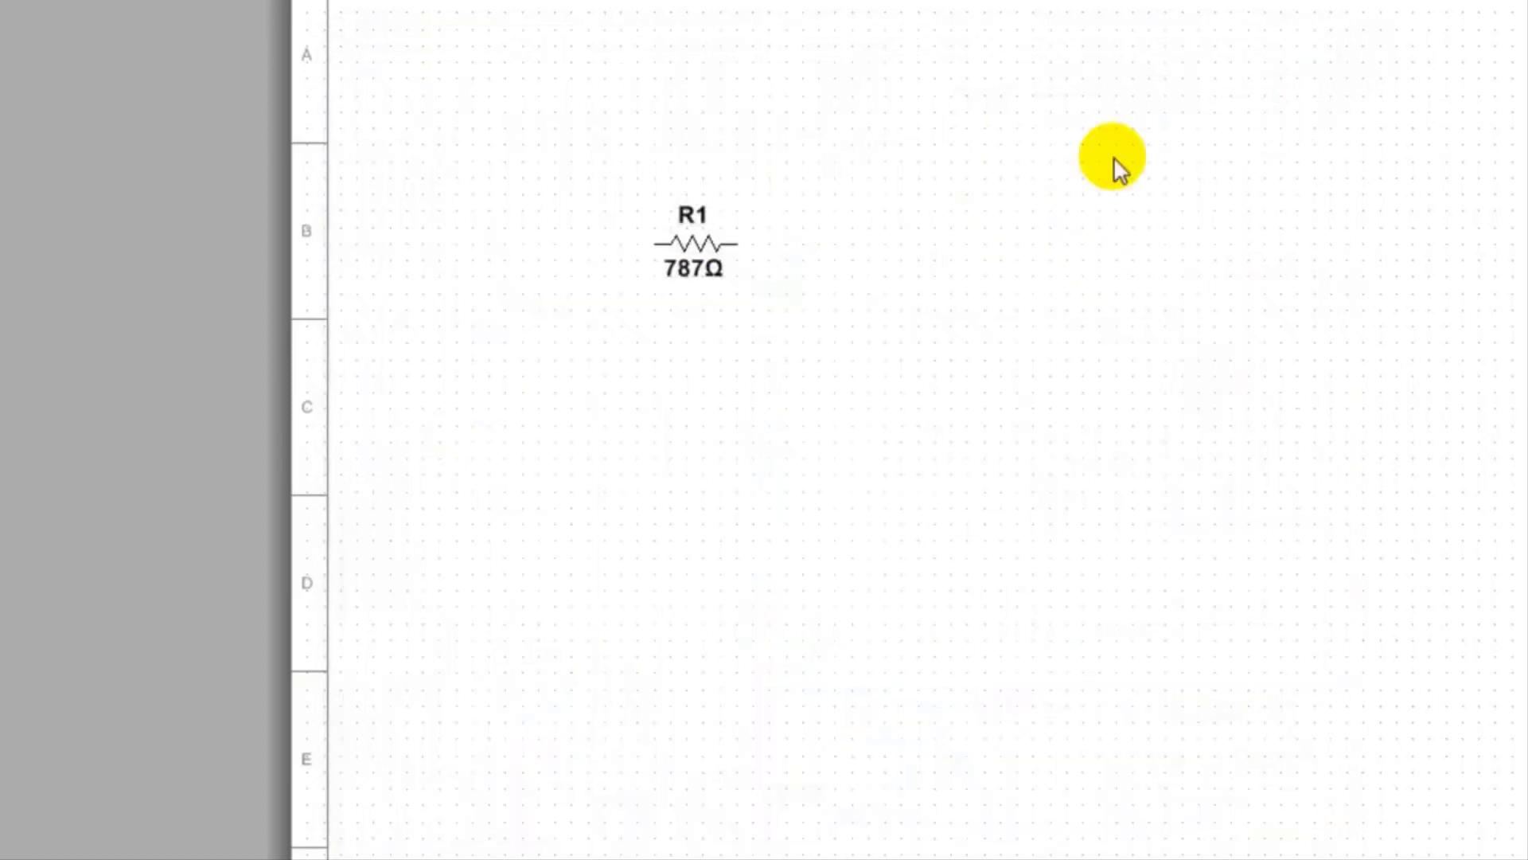
left_click(921, 175)
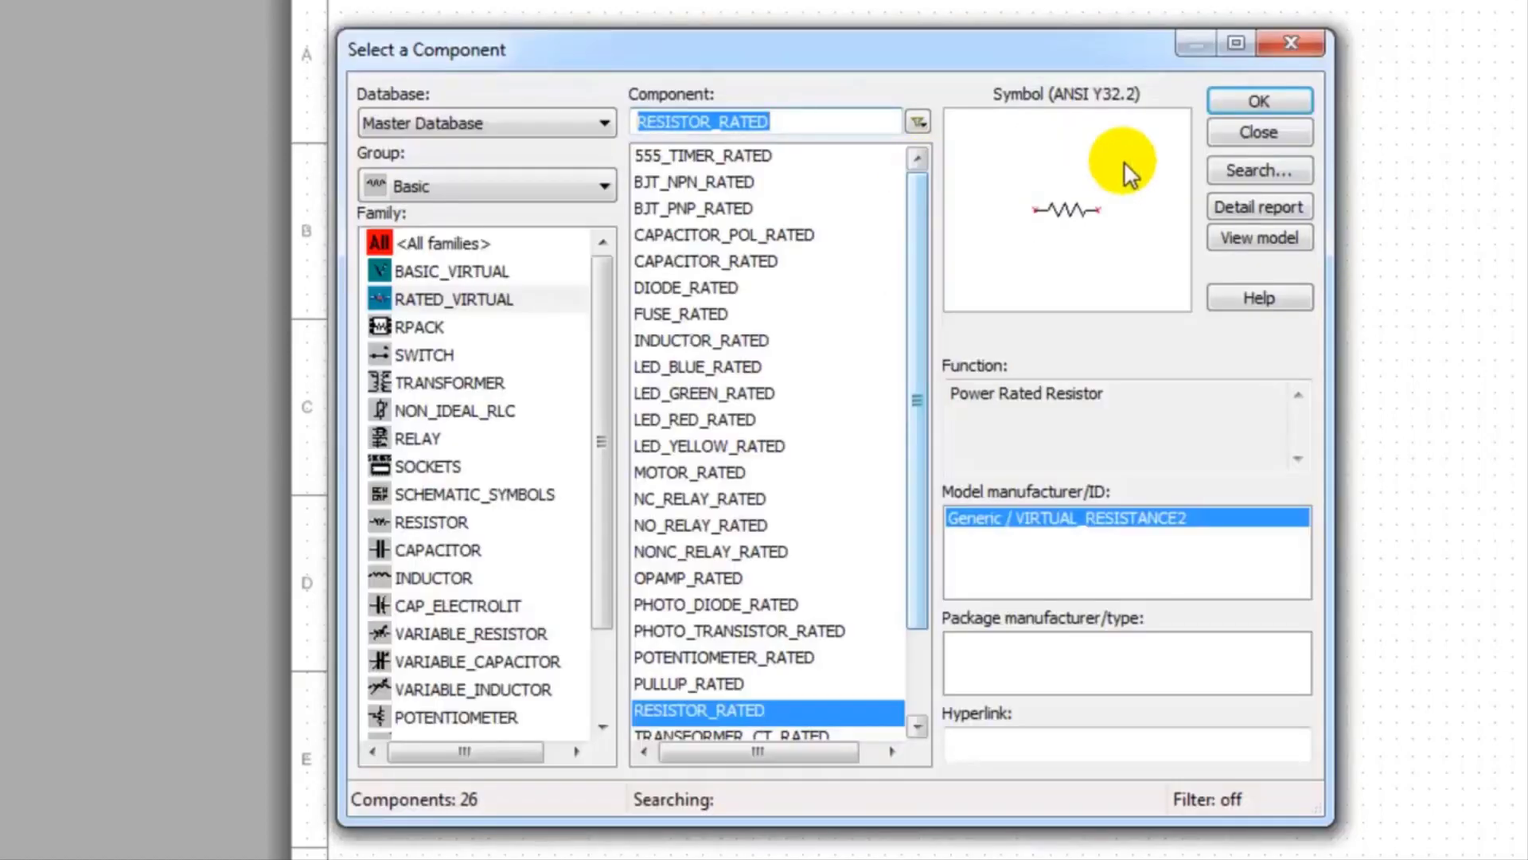
left_click(1258, 105)
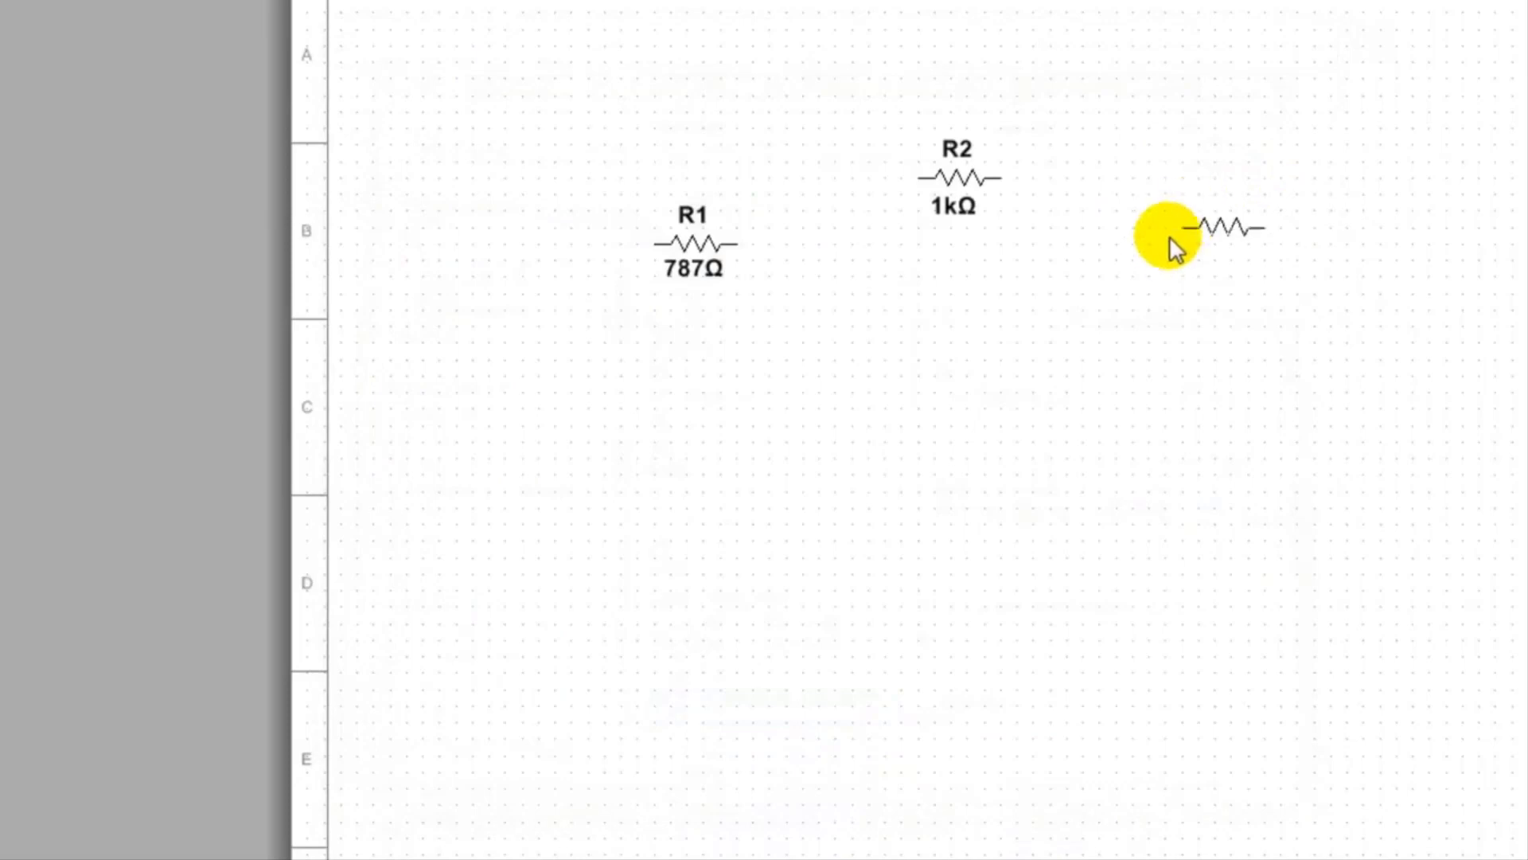
left_click(1170, 237)
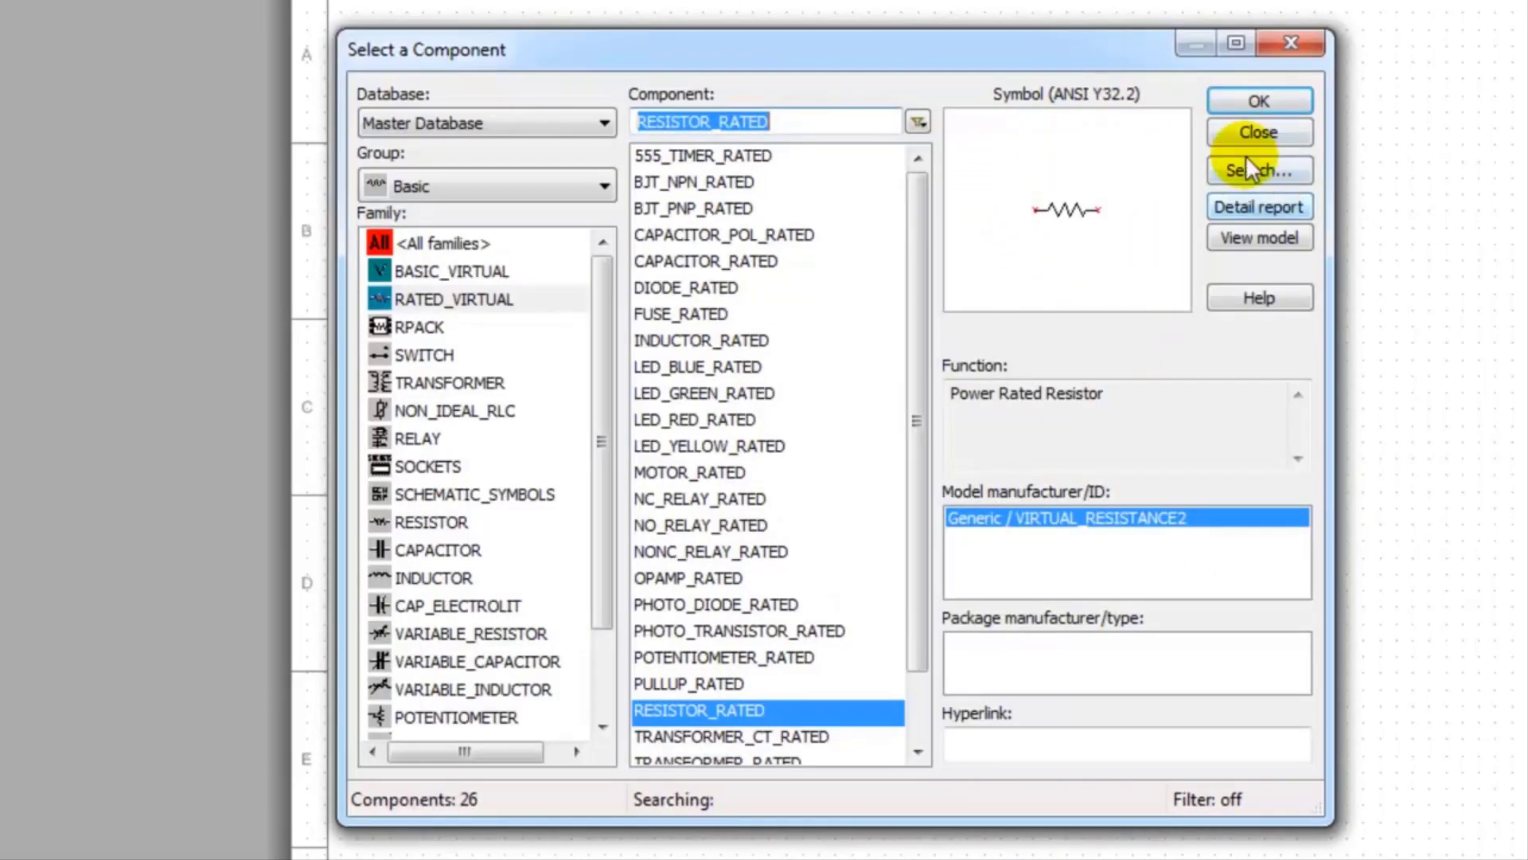
left_click(1240, 139)
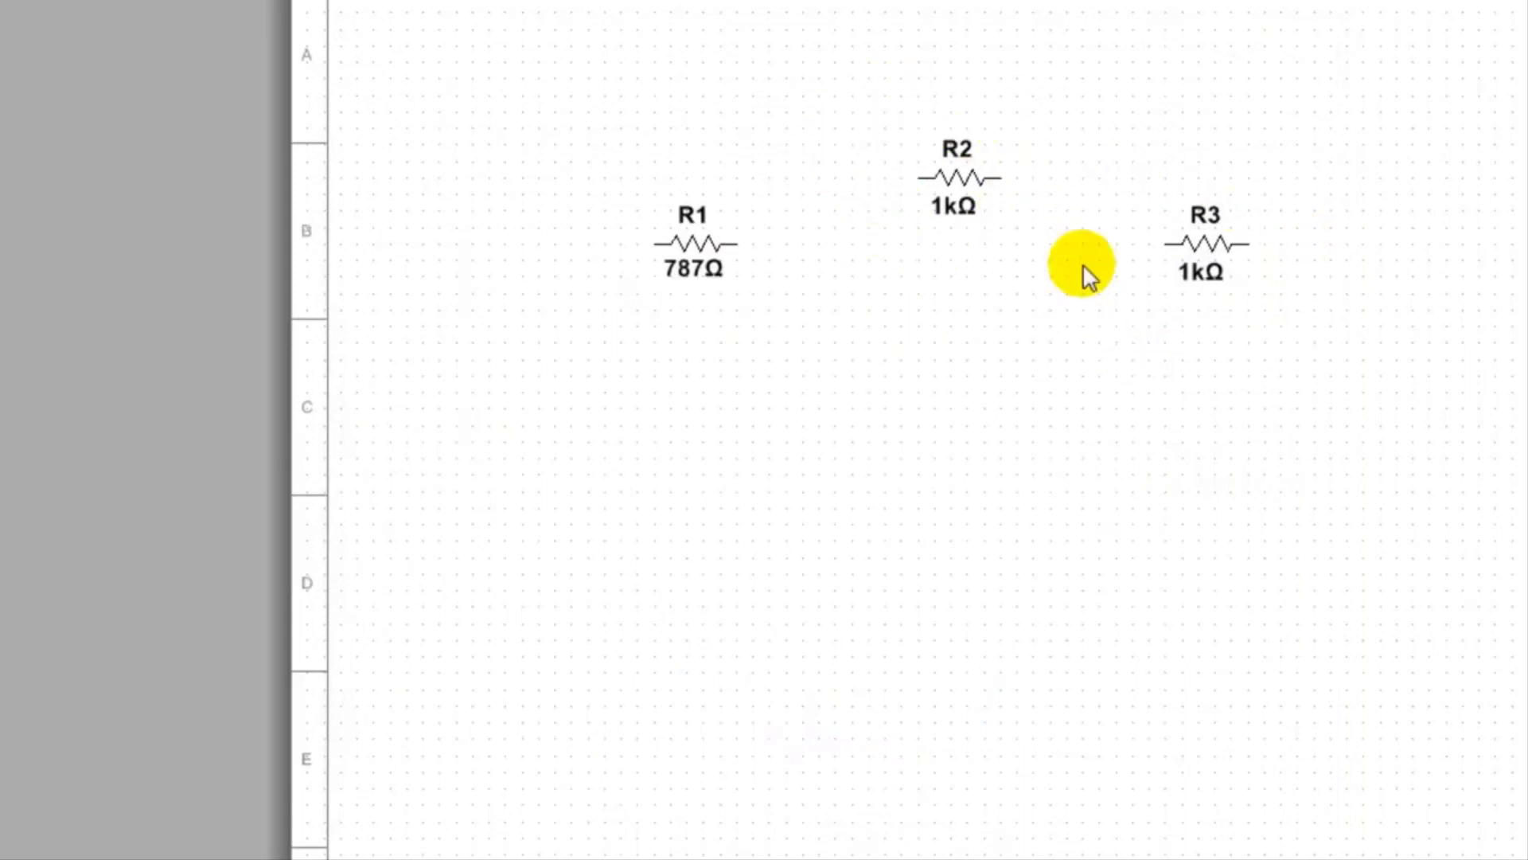
- View the value properties of rated resistor R2
right_click(957, 175)
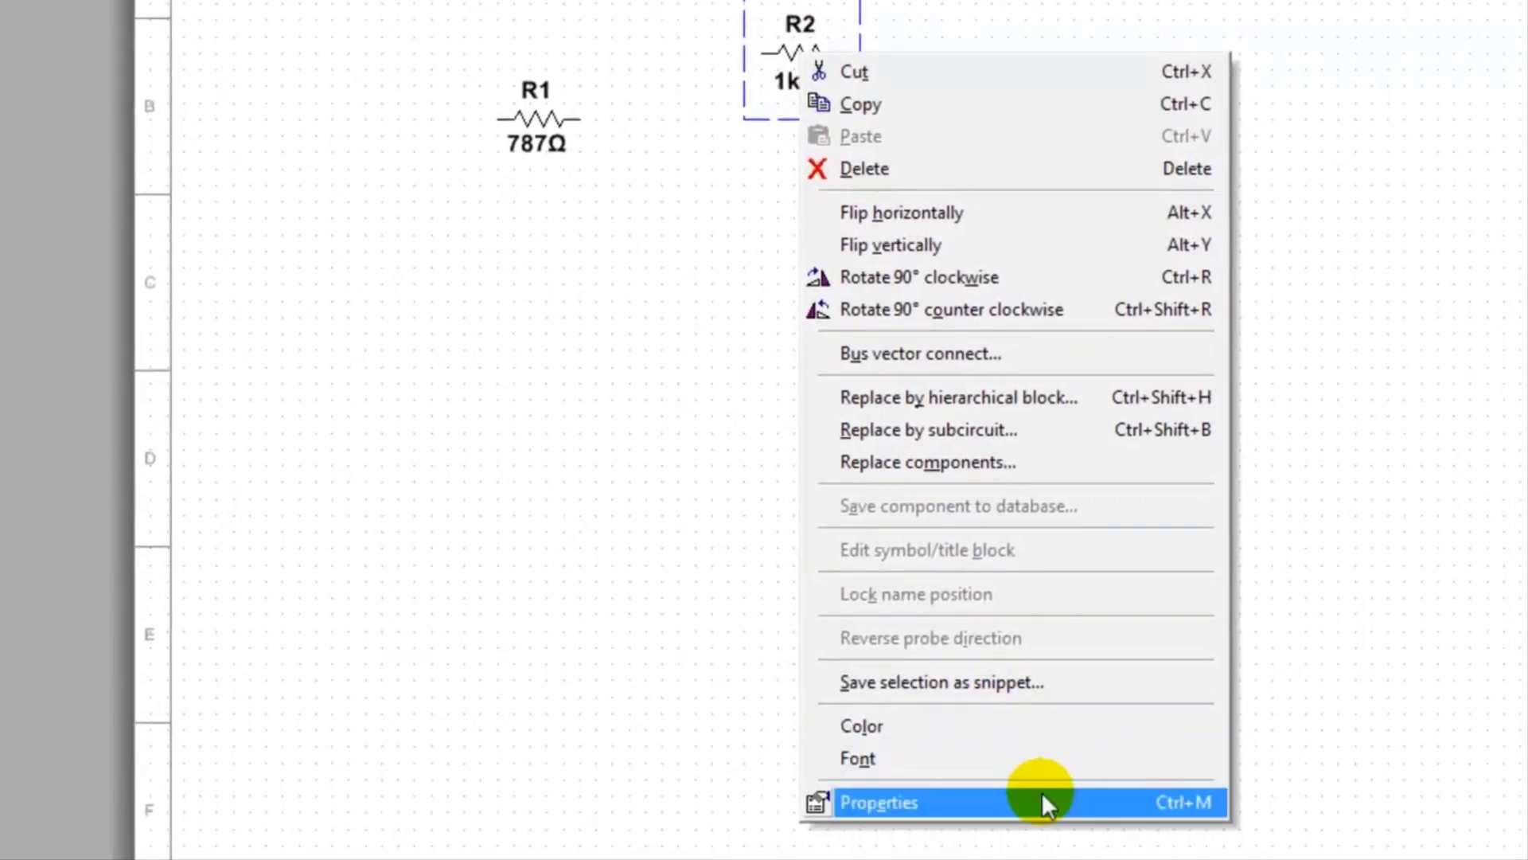
left_click(1044, 800)
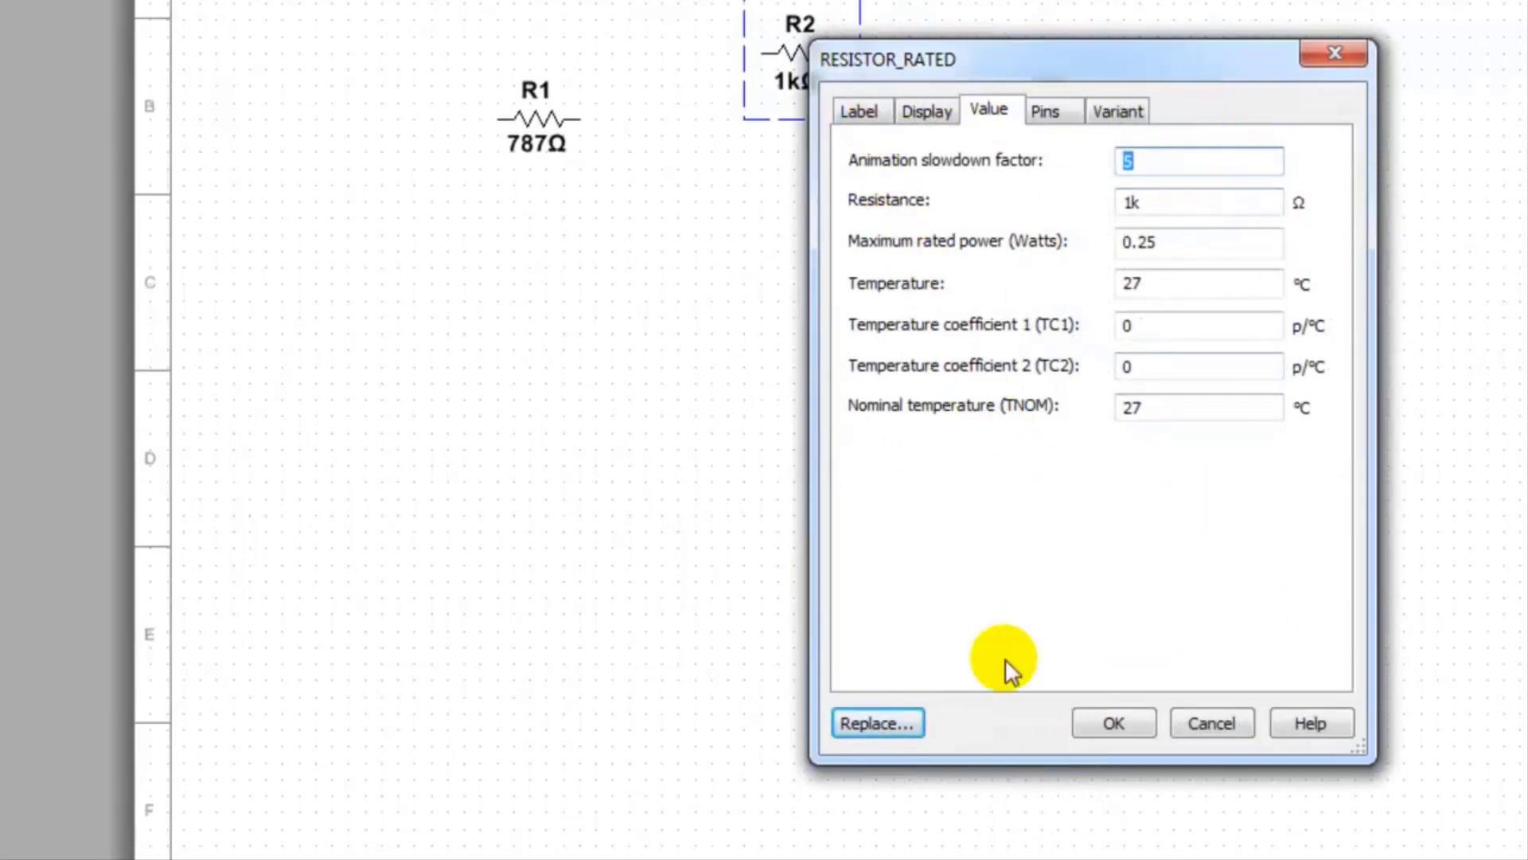
left_click(1334, 60)
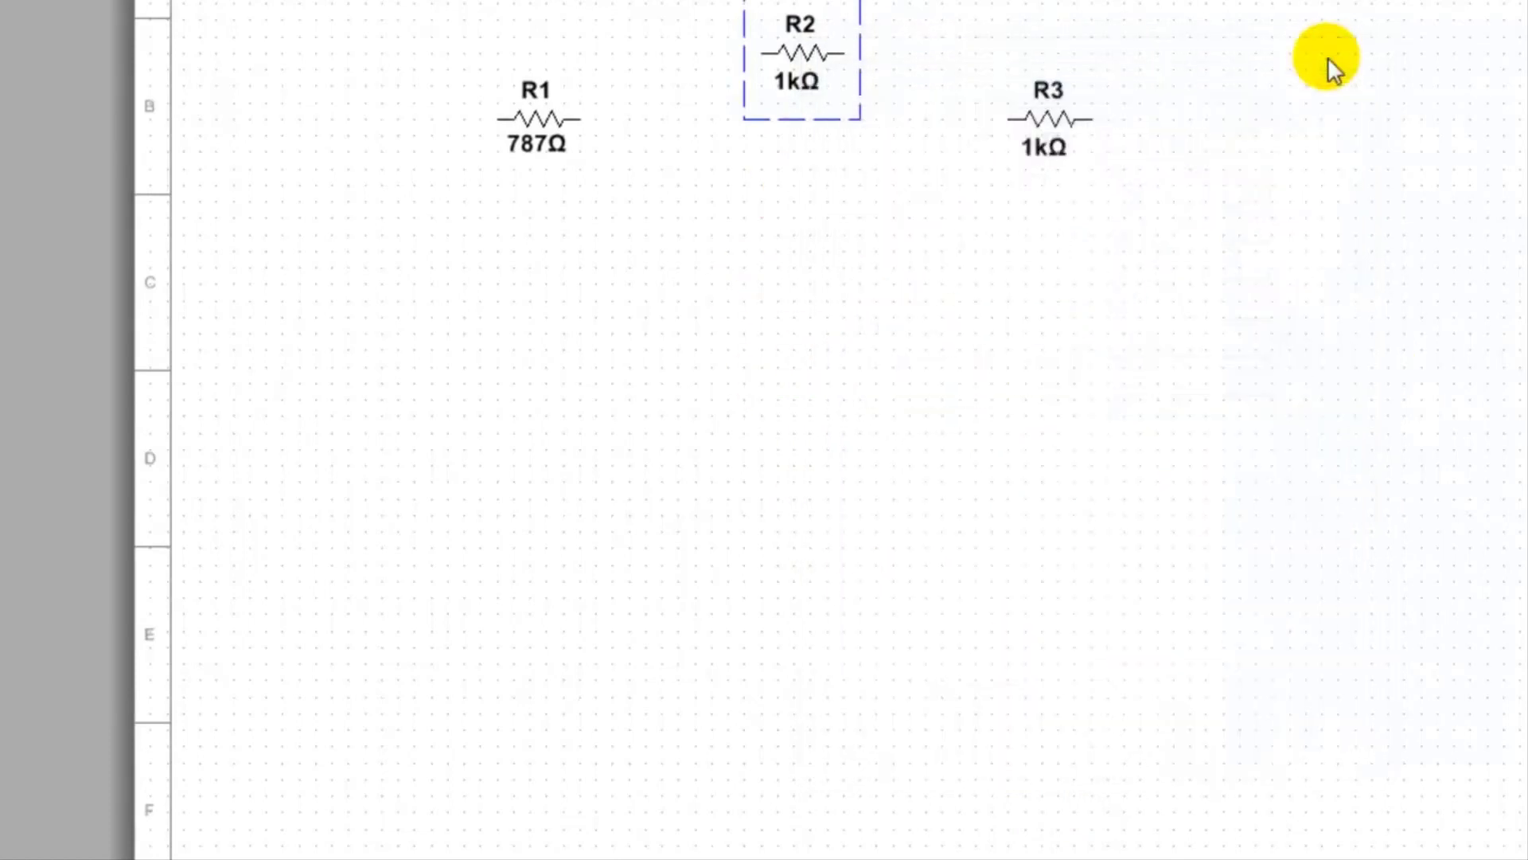
- Set the resistance of rated resistor R2 to 30 Ω
double_click(787, 56)
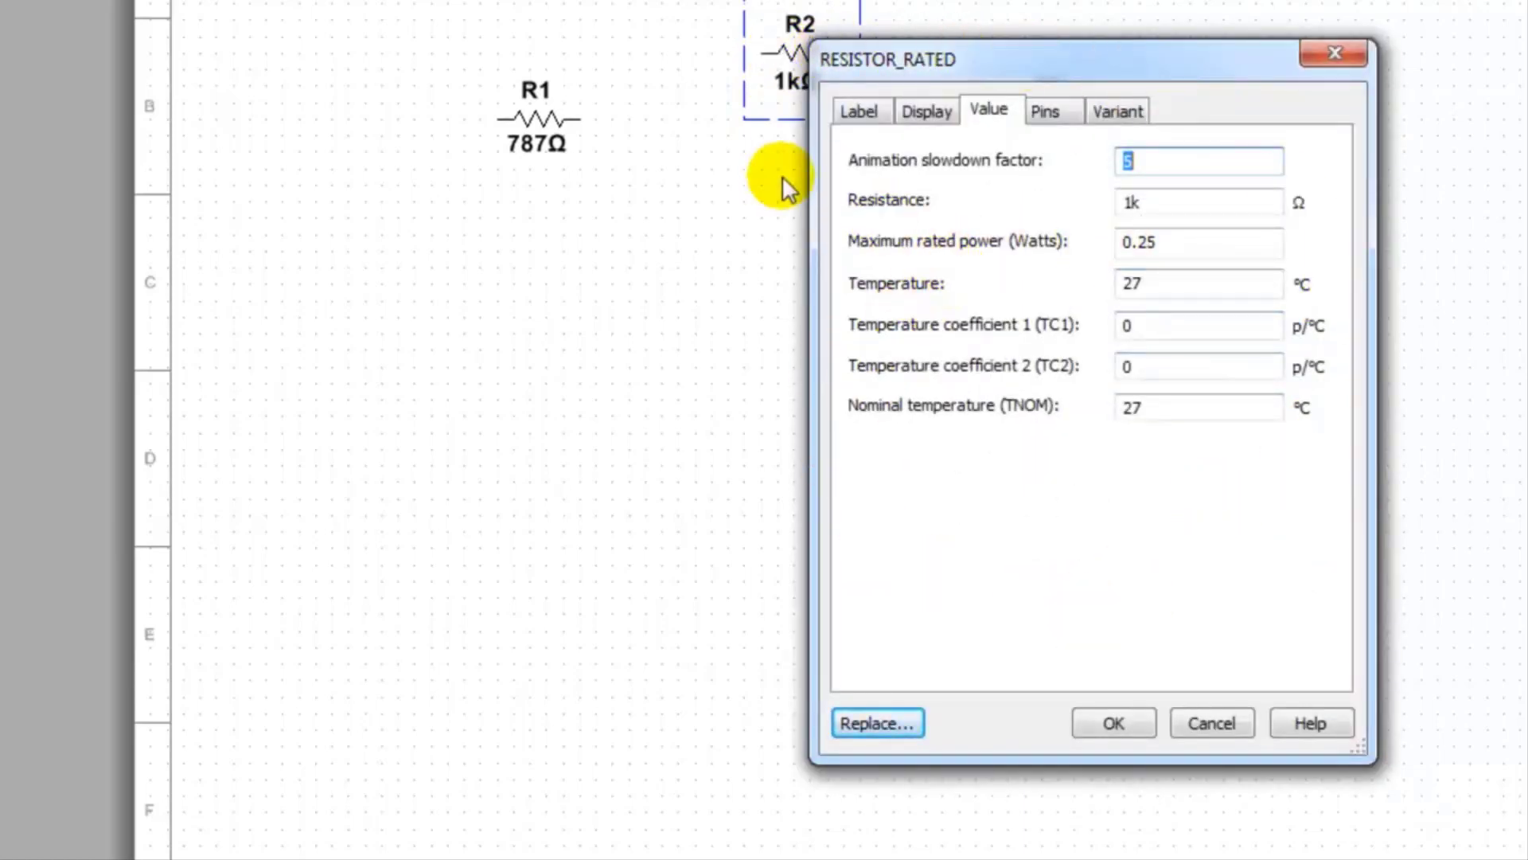
left_click_drag(1171, 205, 1048, 195)
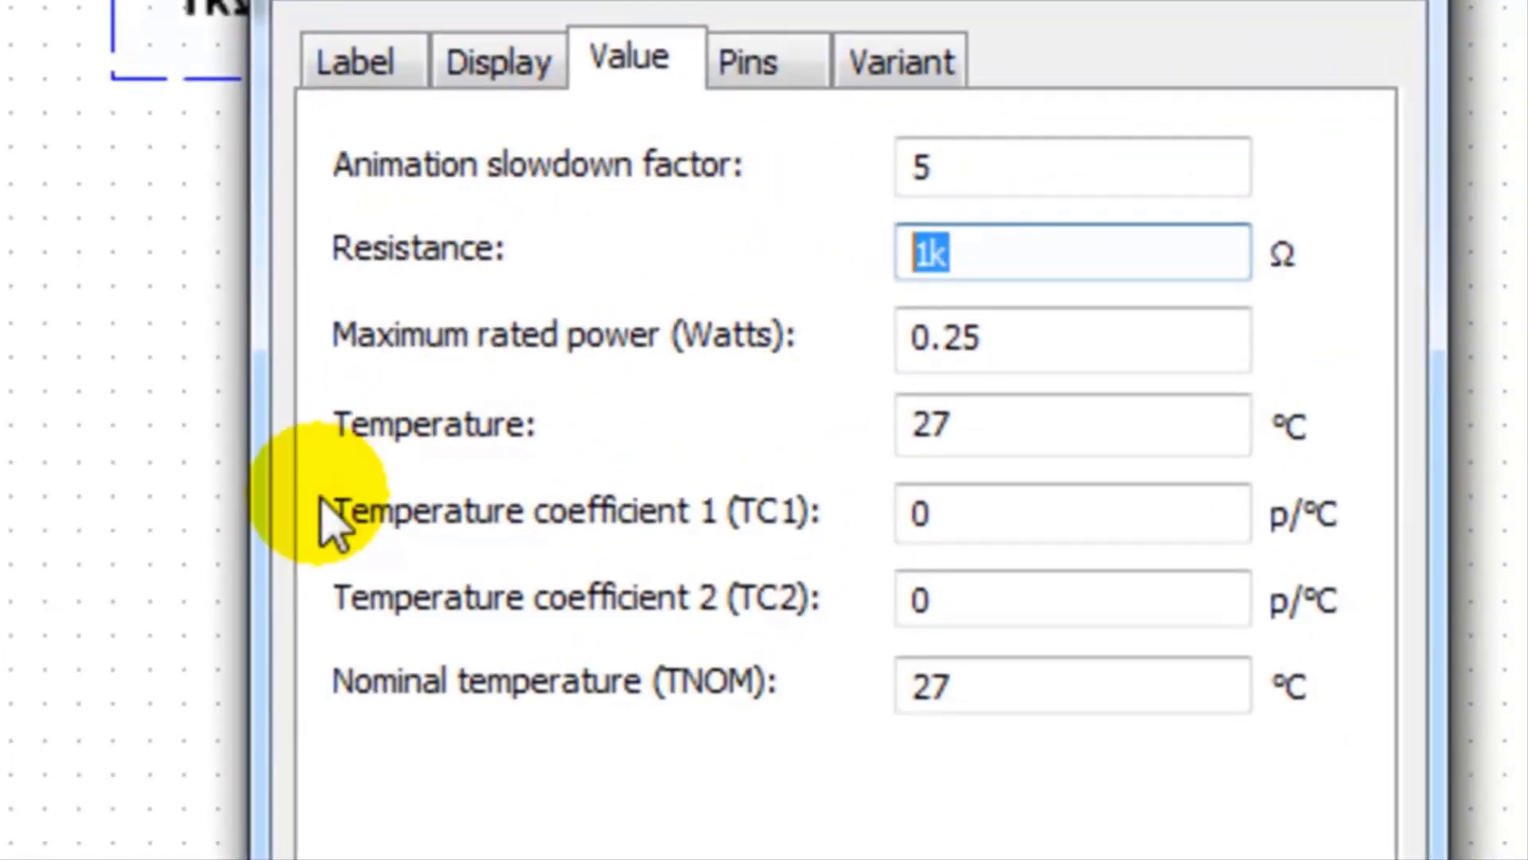
type("30")
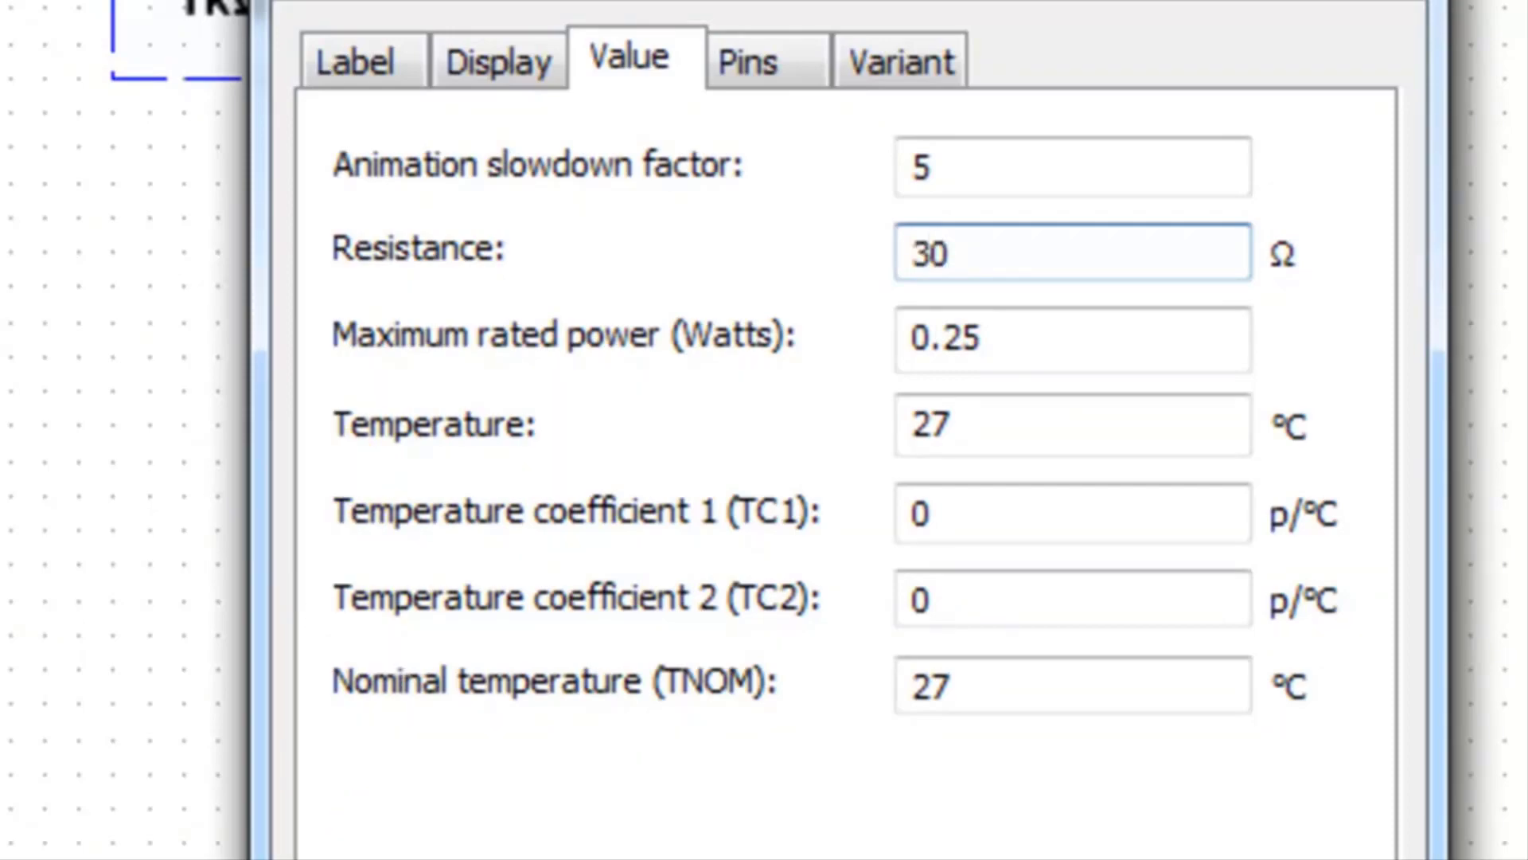
key("Return")
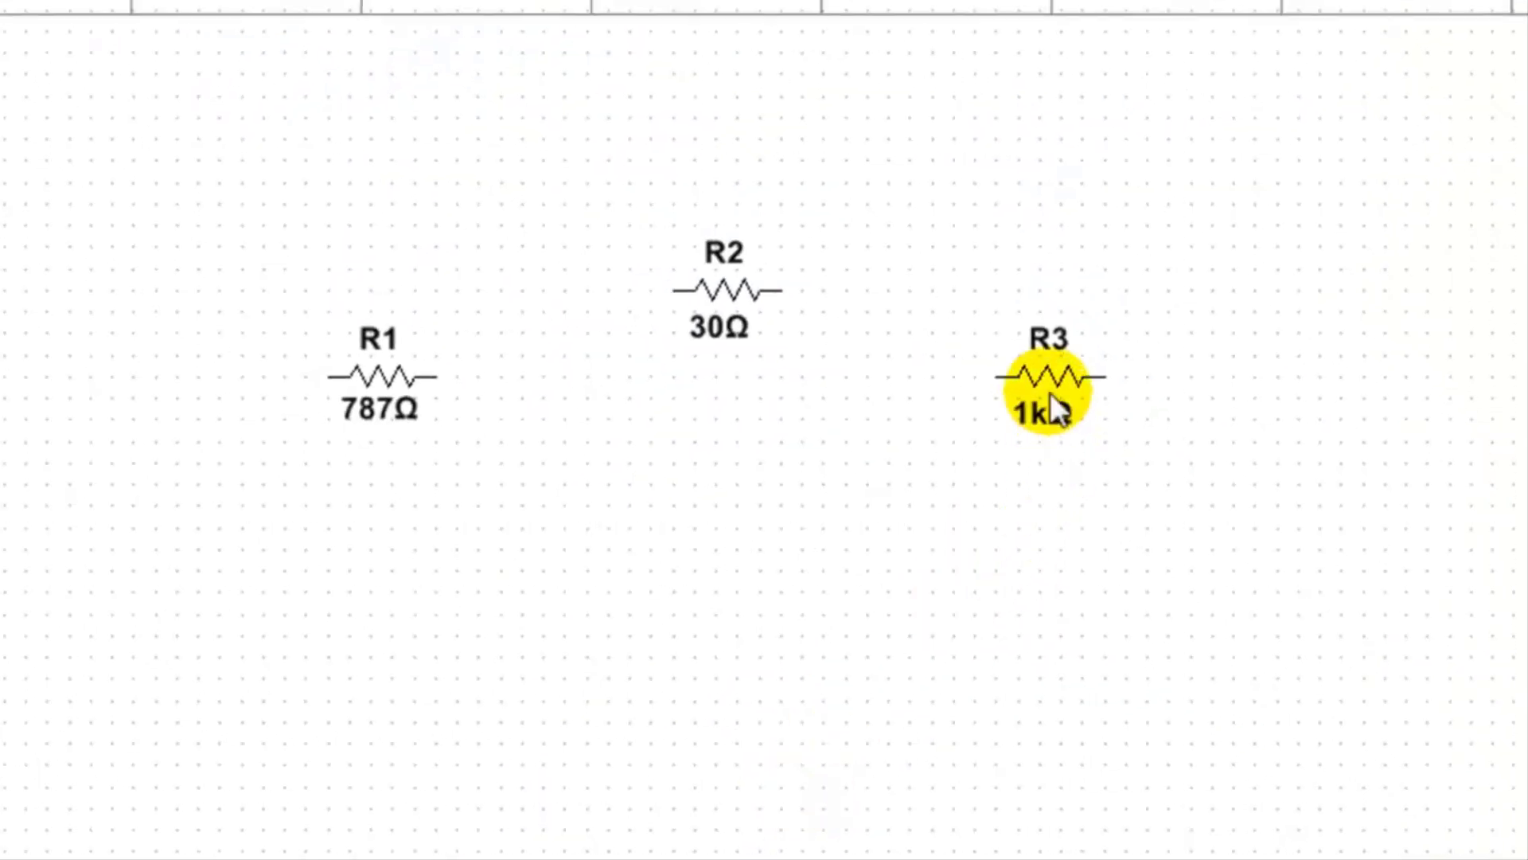
- Set the resistance of rated resistor R3 to 8 Ω
double_click(1044, 384)
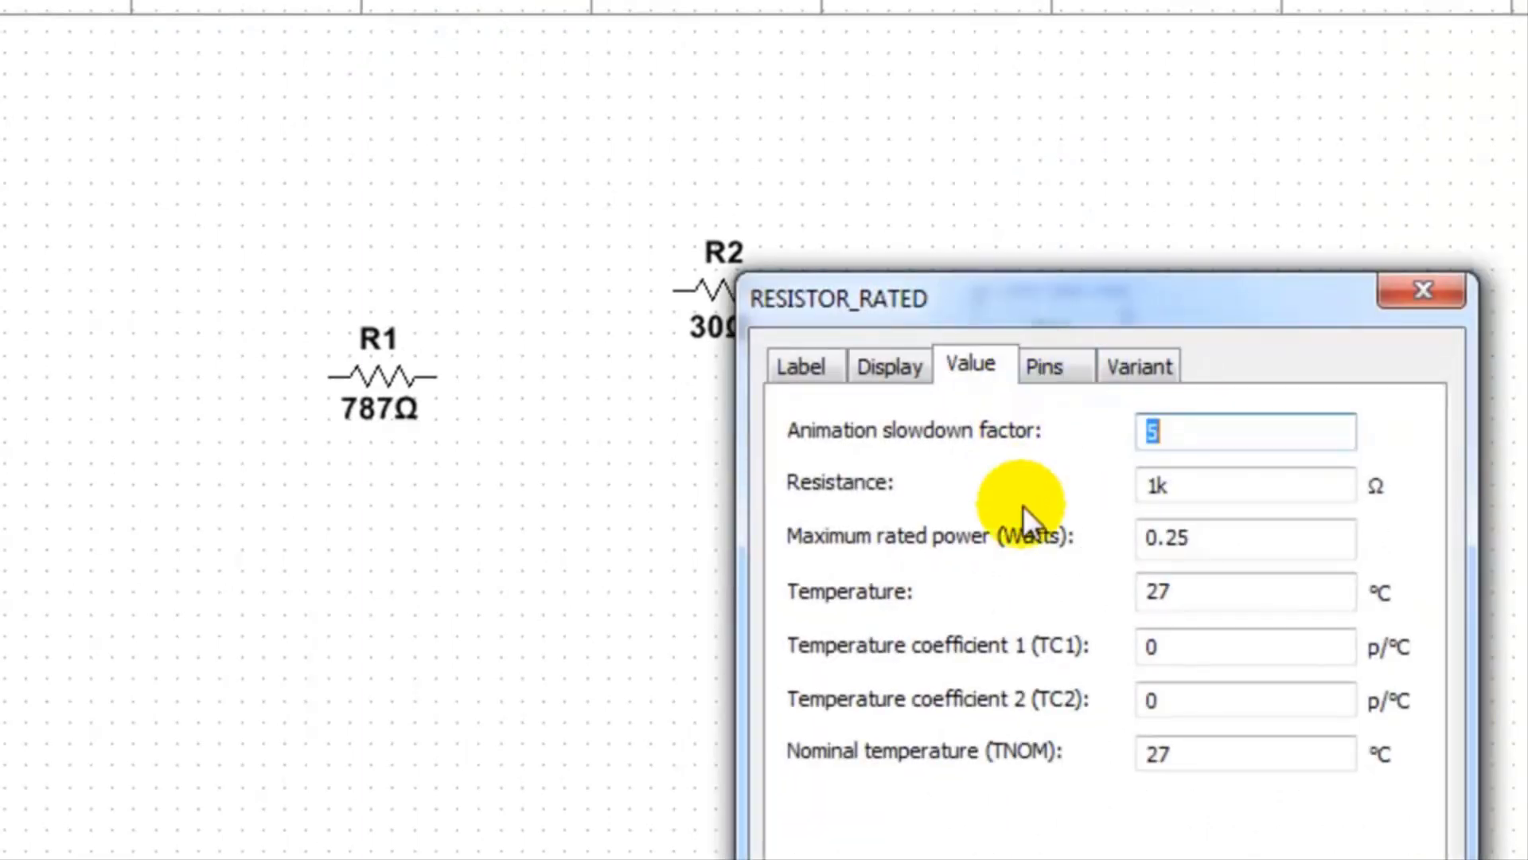
double_click(1167, 489)
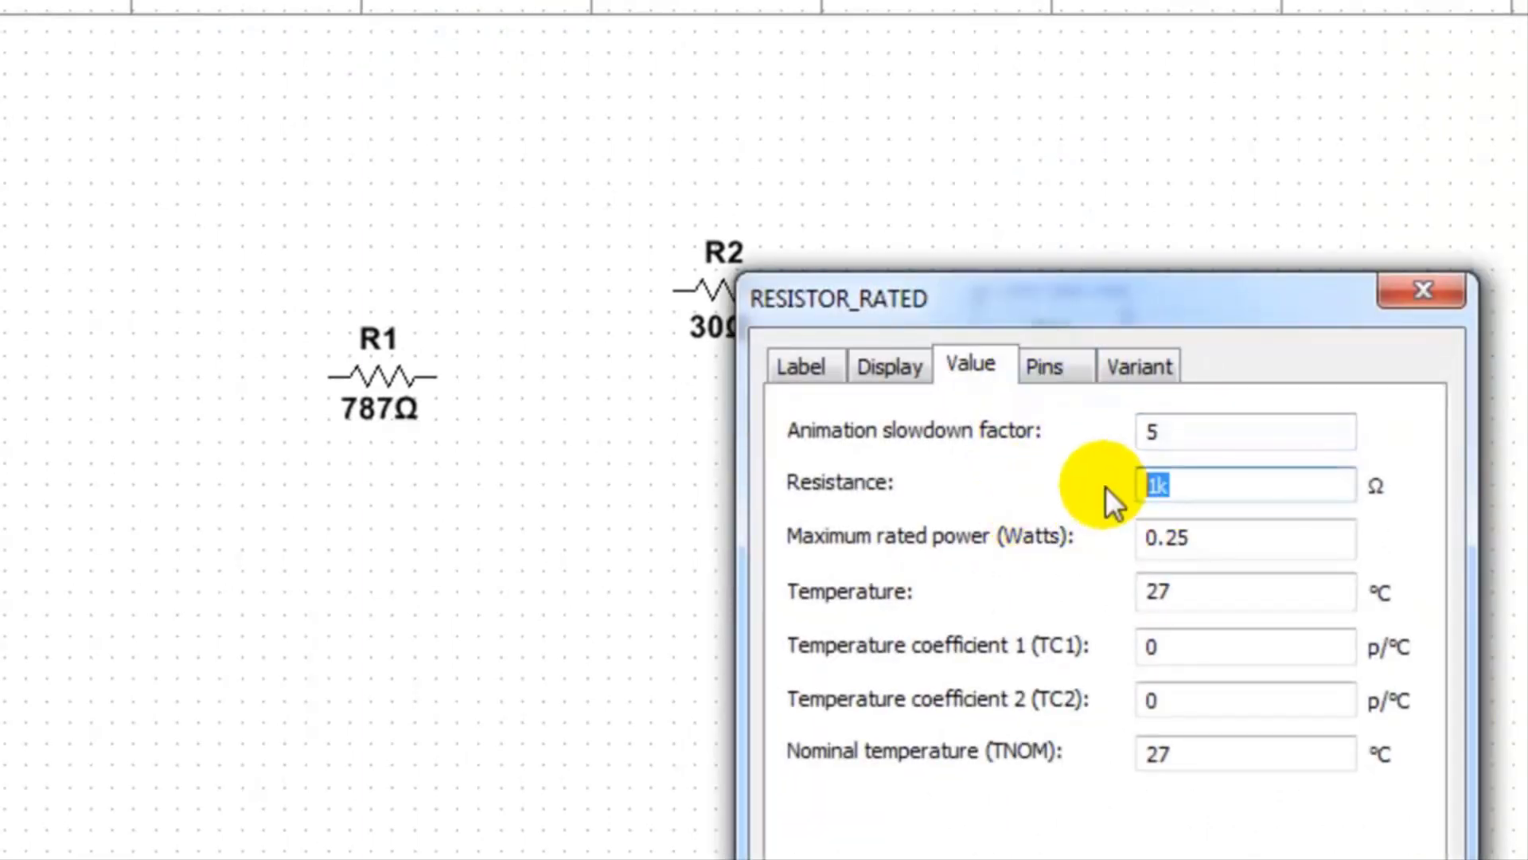
type("8")
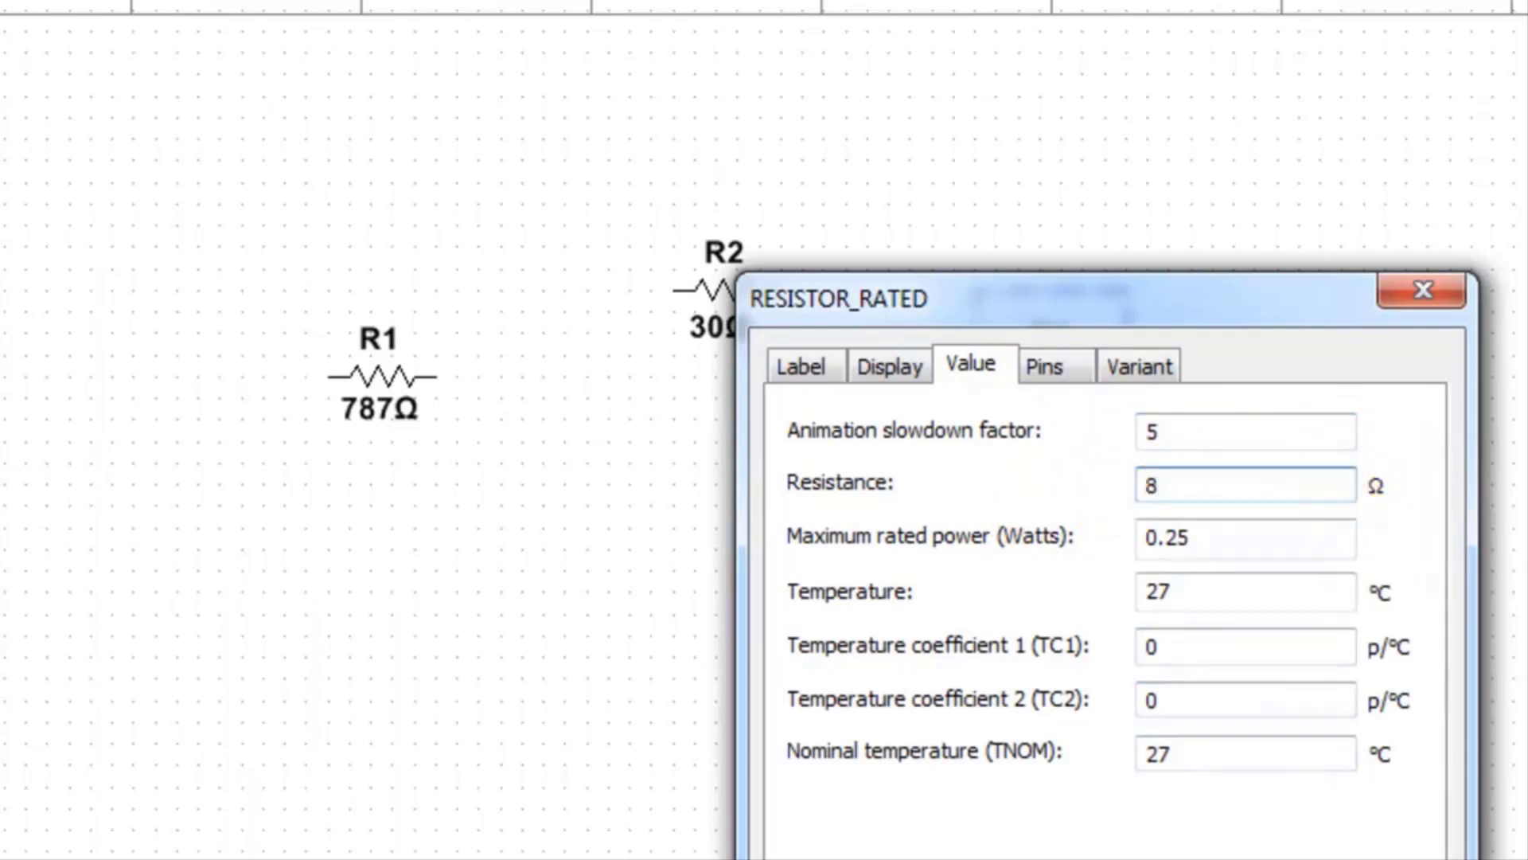
key("Return")
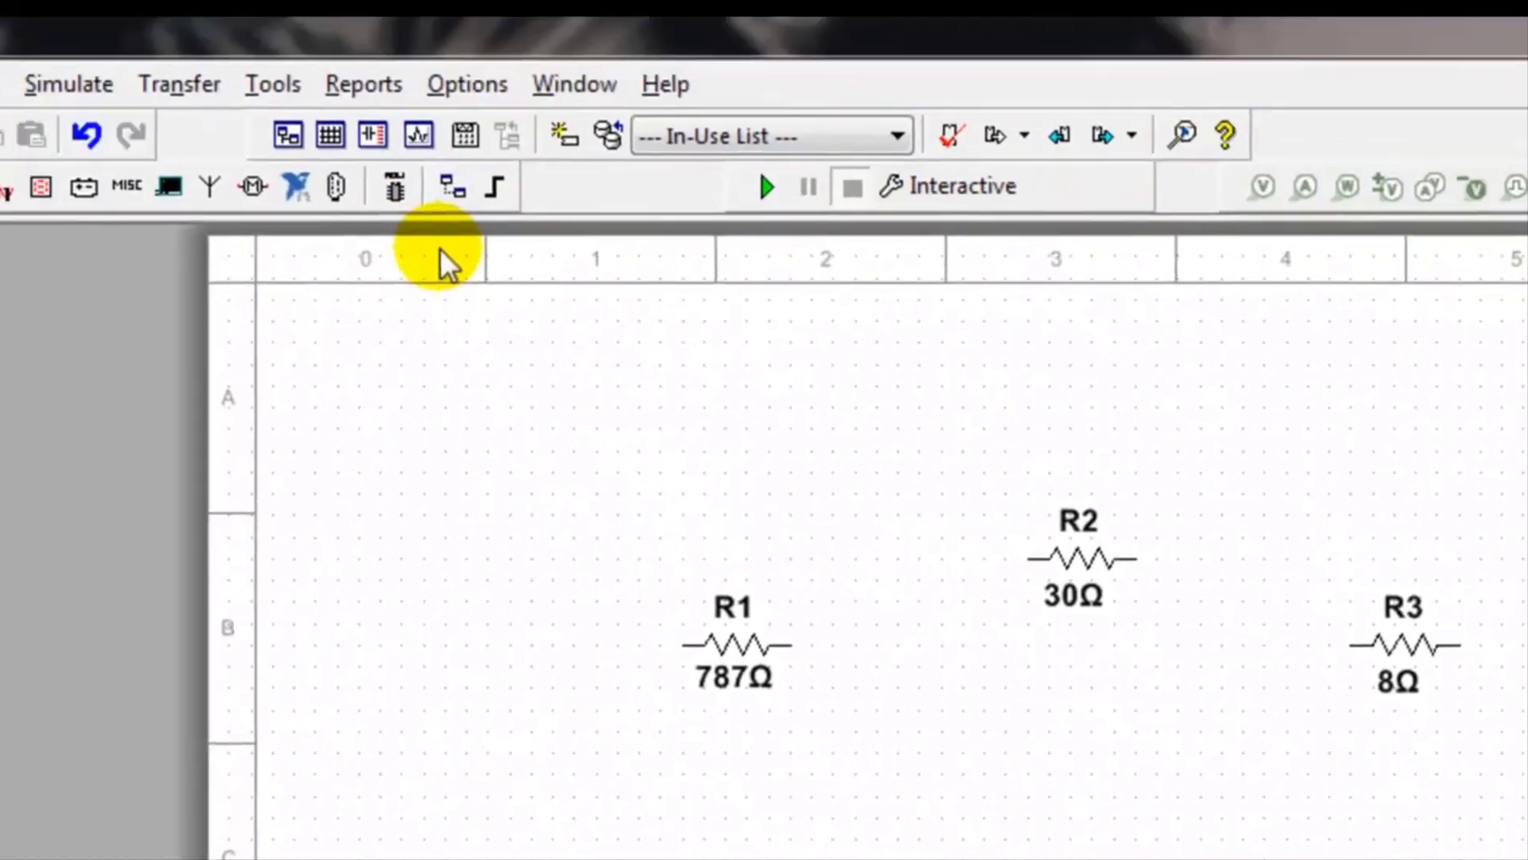
- Hide the RefDes and Values of the components through the sheet visibility properties, applying each change
left_click(480, 108)
left_click(538, 192)
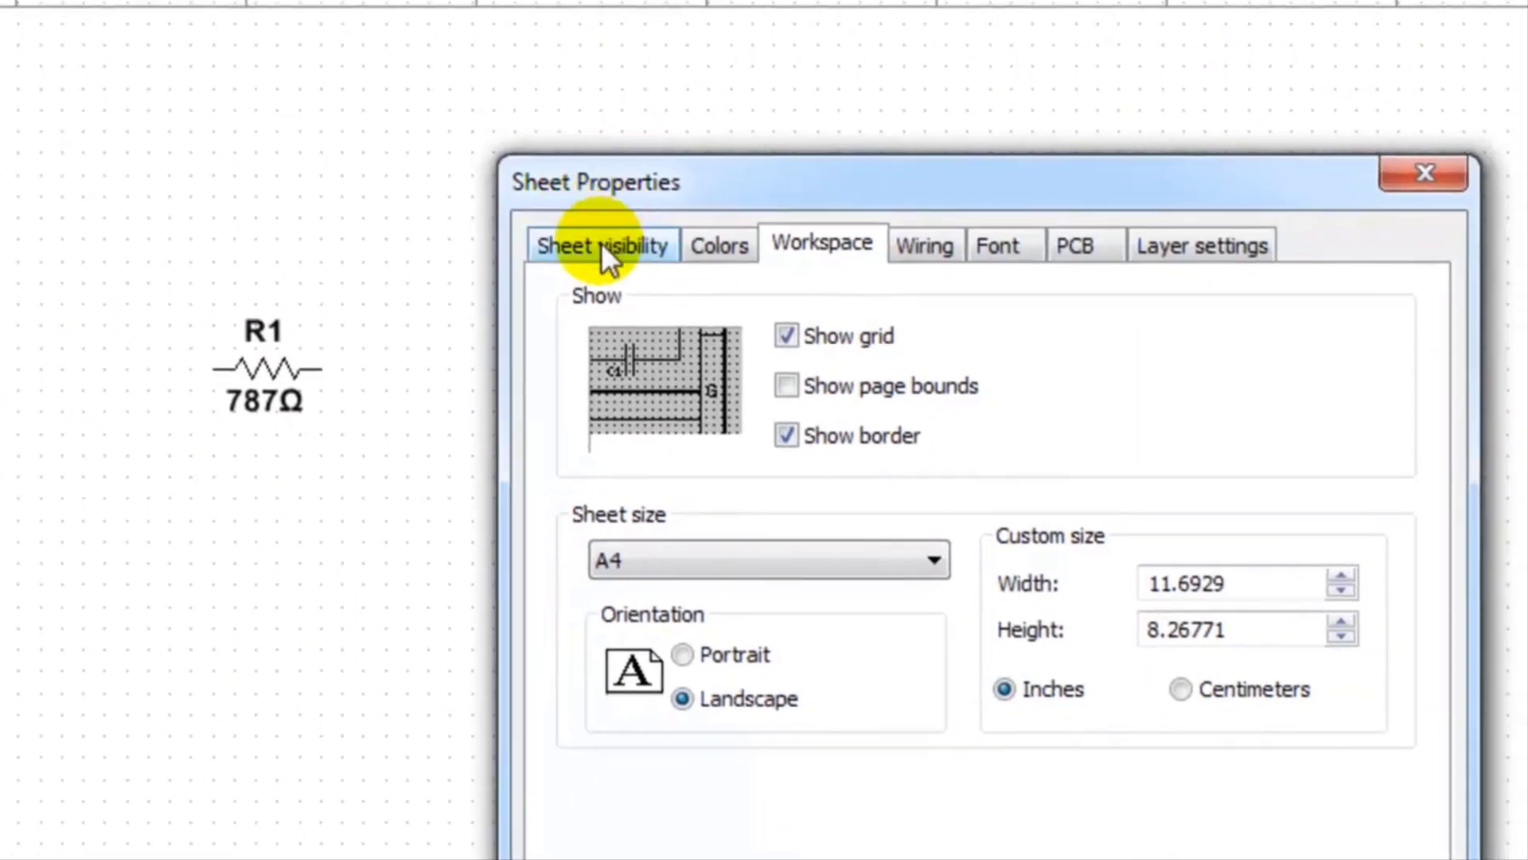
left_click(600, 247)
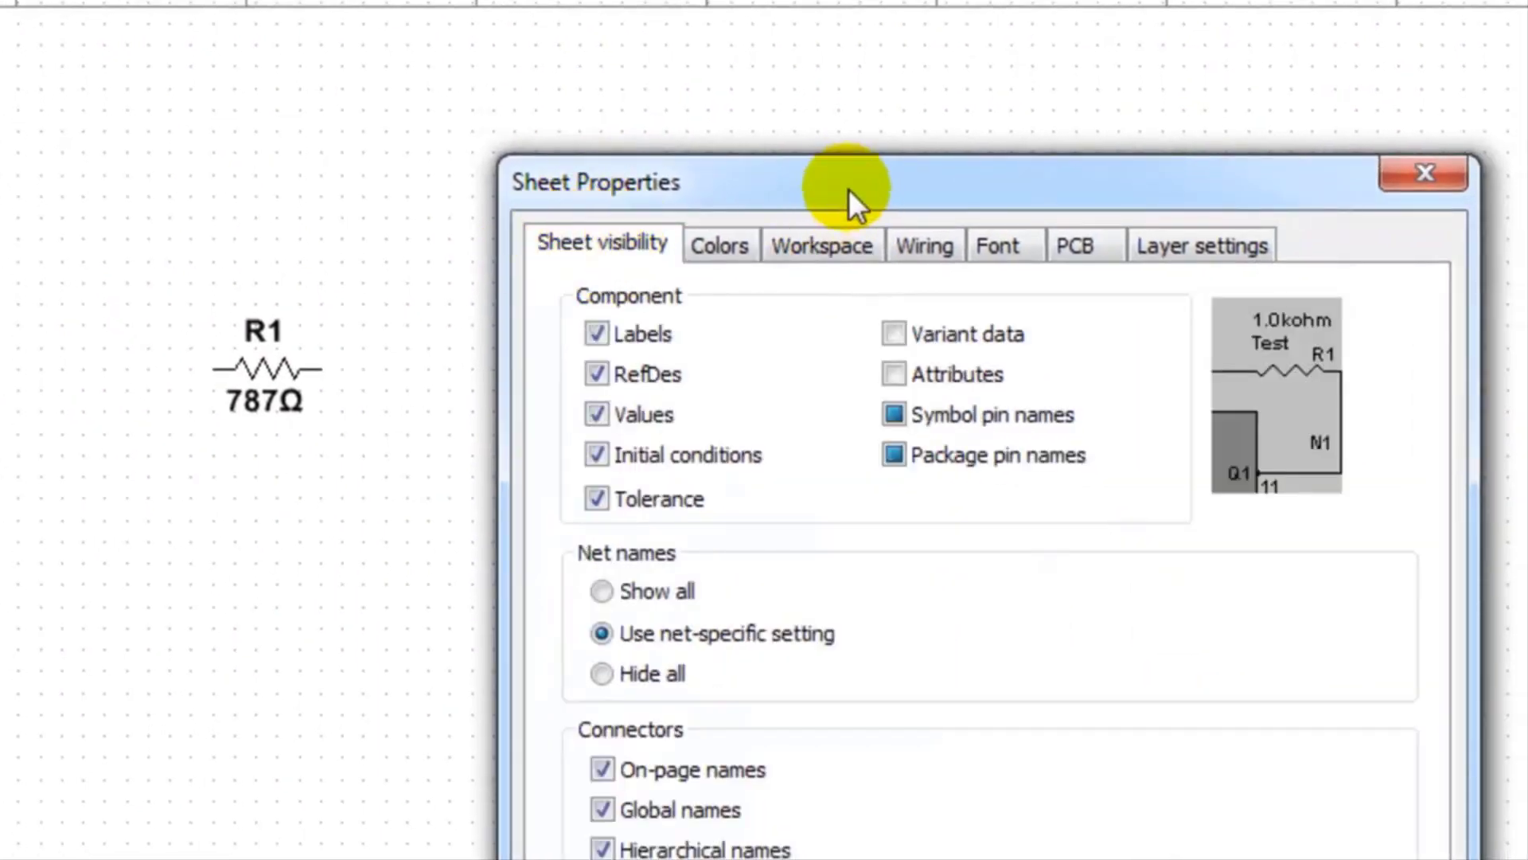
left_click_drag(848, 189, 1481, 99)
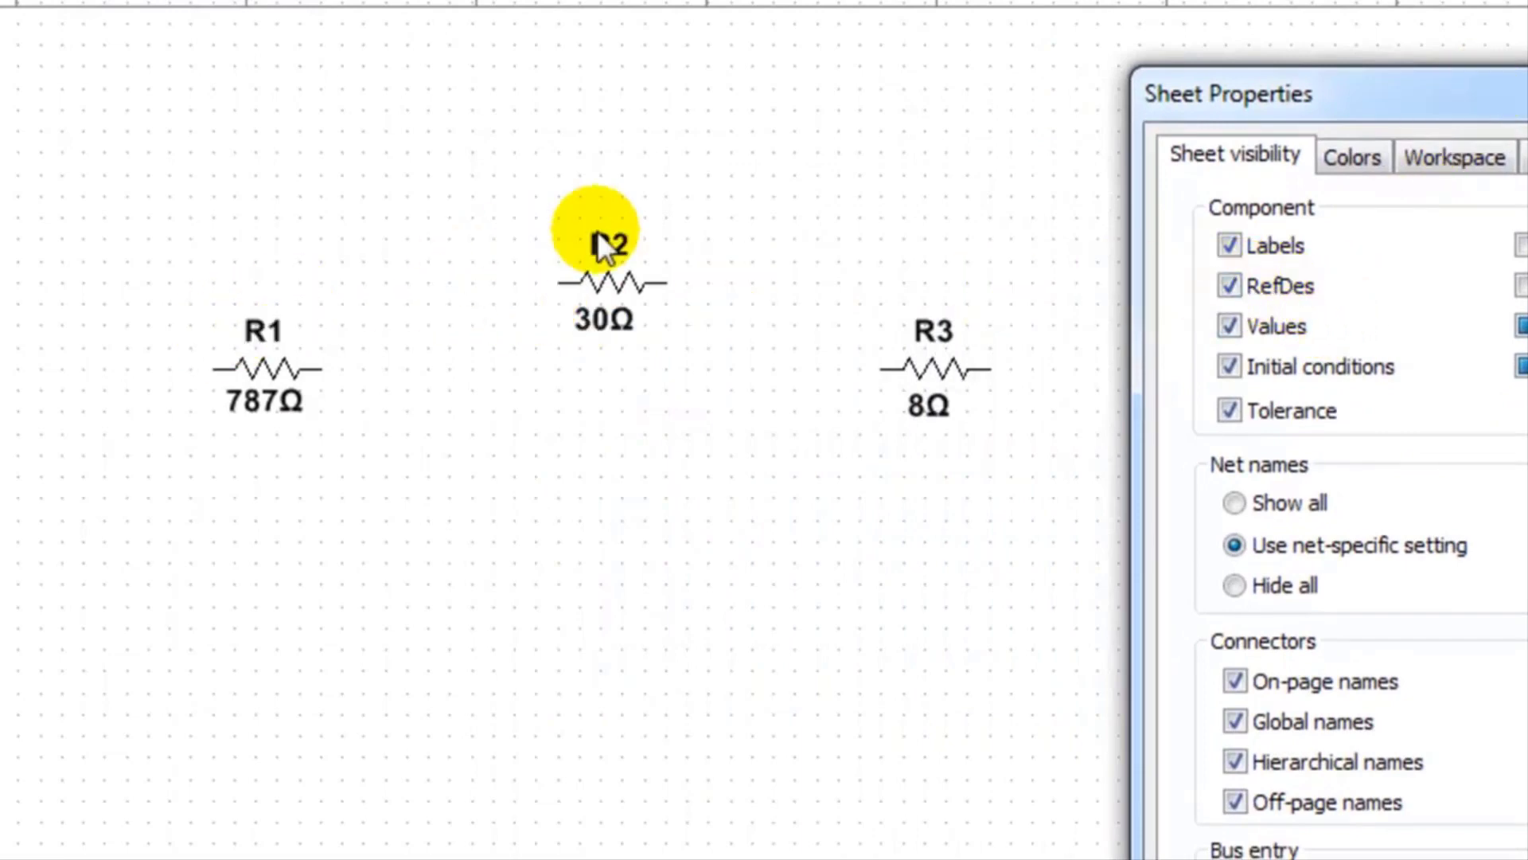
left_click(1228, 320)
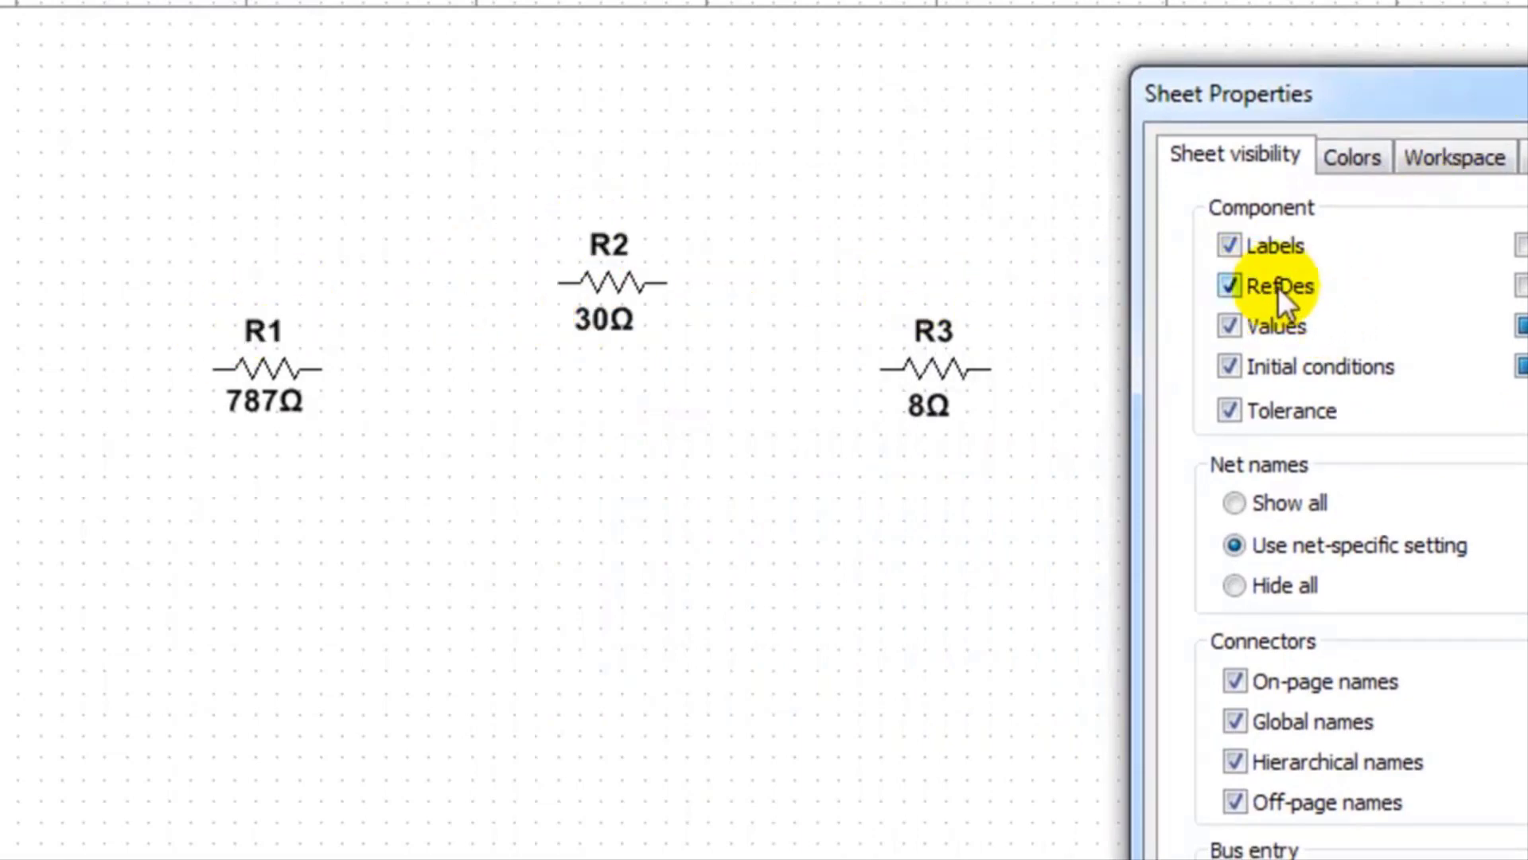
left_click(1231, 285)
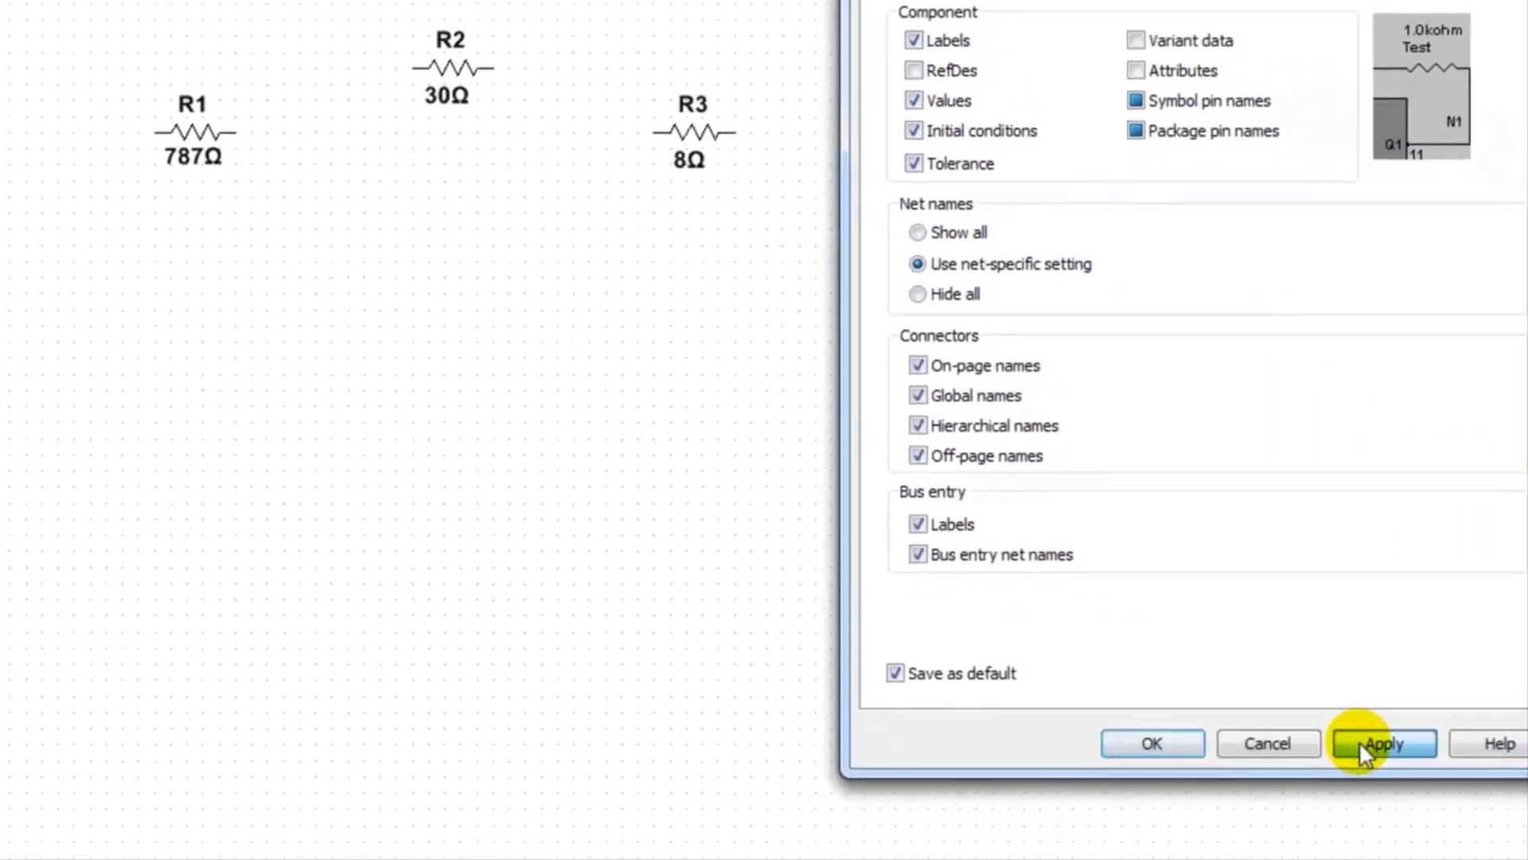
left_click(1361, 749)
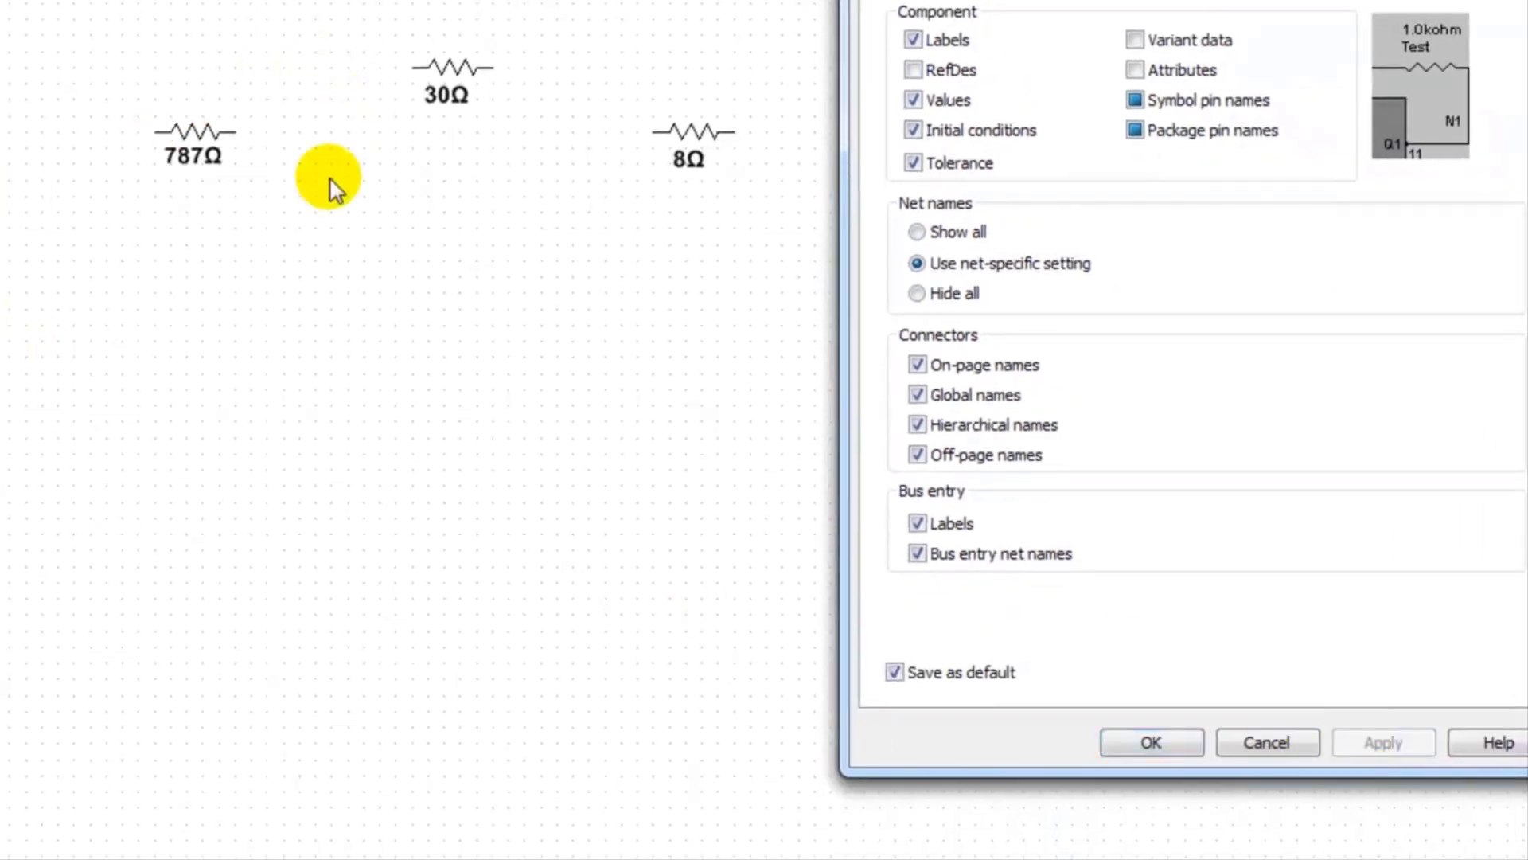
left_click(914, 99)
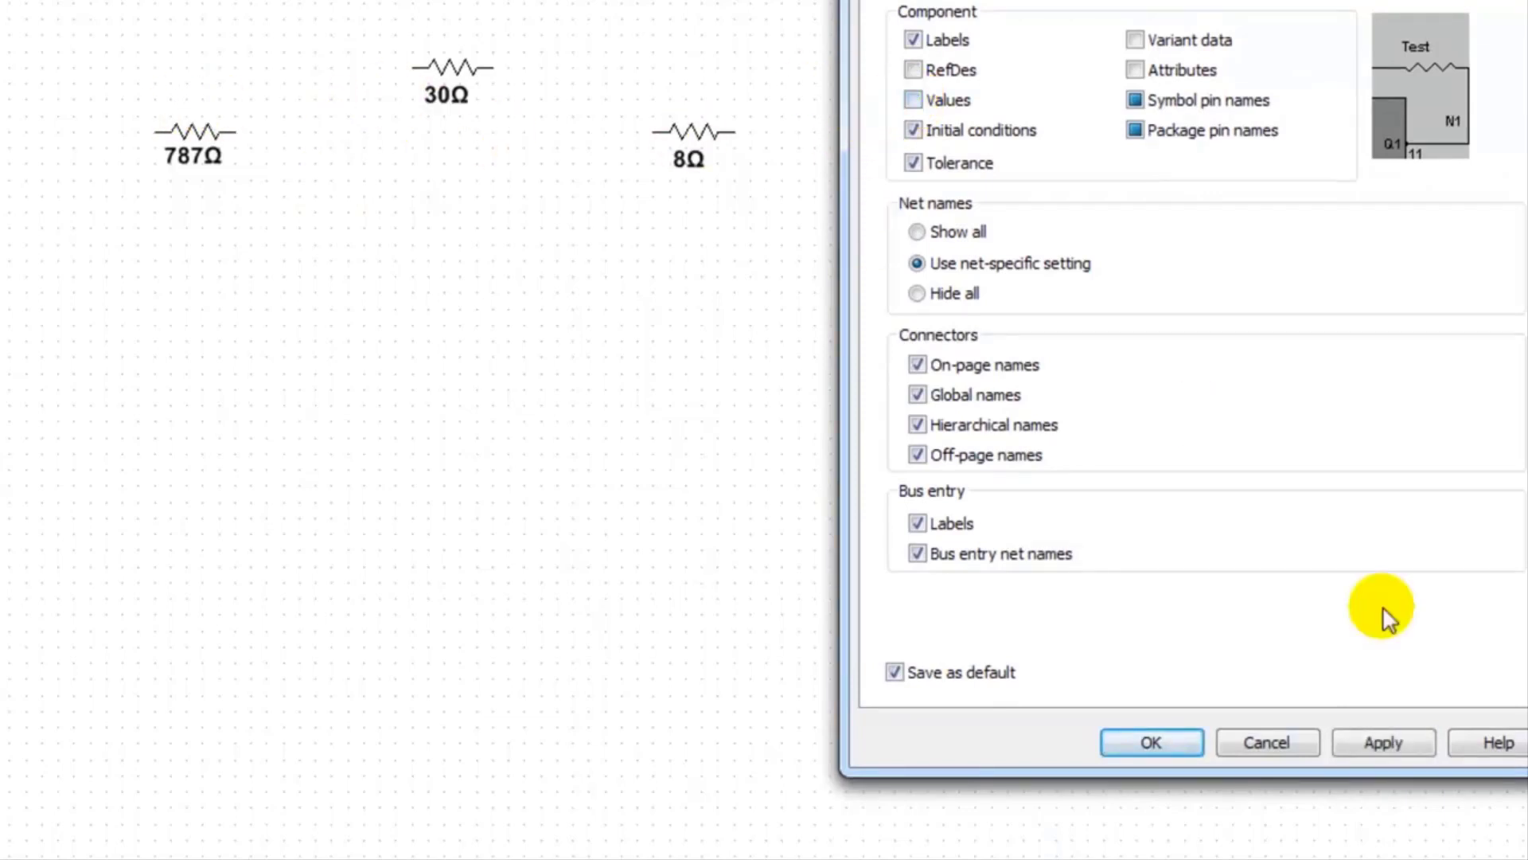
left_click(1389, 742)
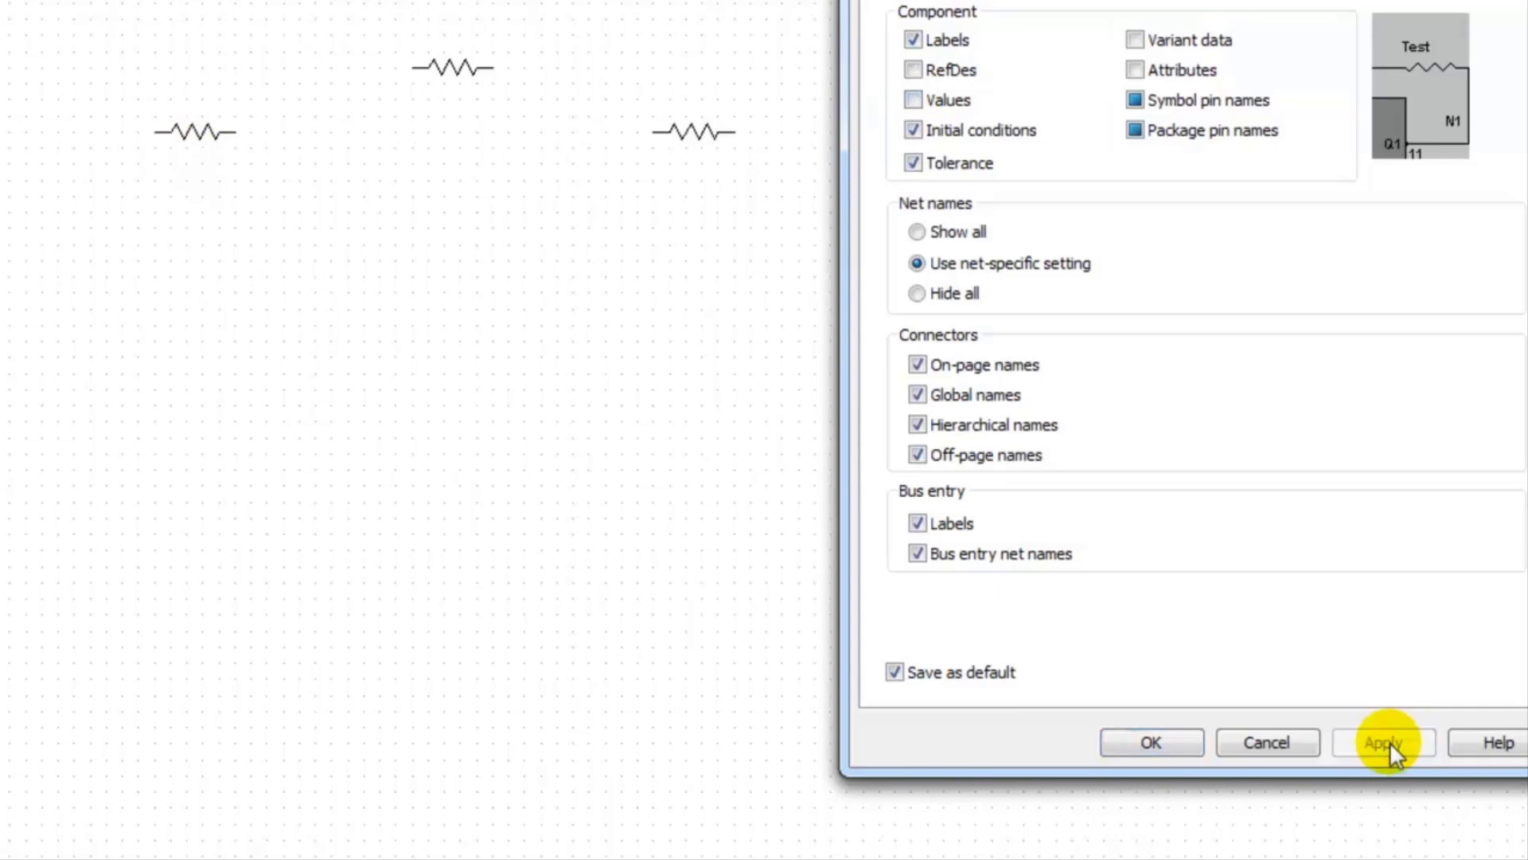
- Turn component Values and RefDes back on for the sheet, apply the change and close the sheet properties
left_click(913, 101)
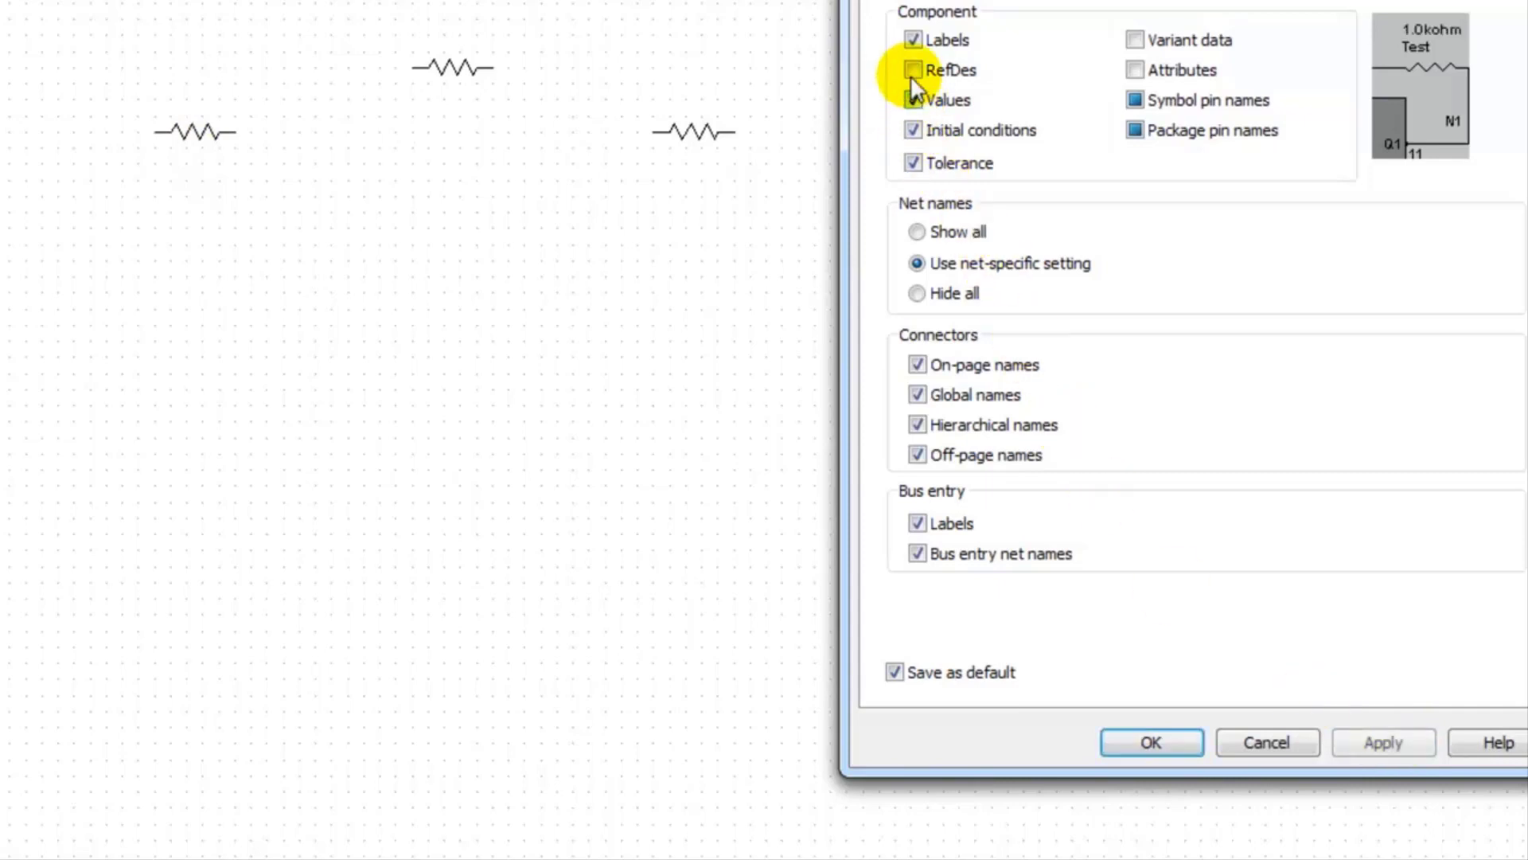
left_click(913, 69)
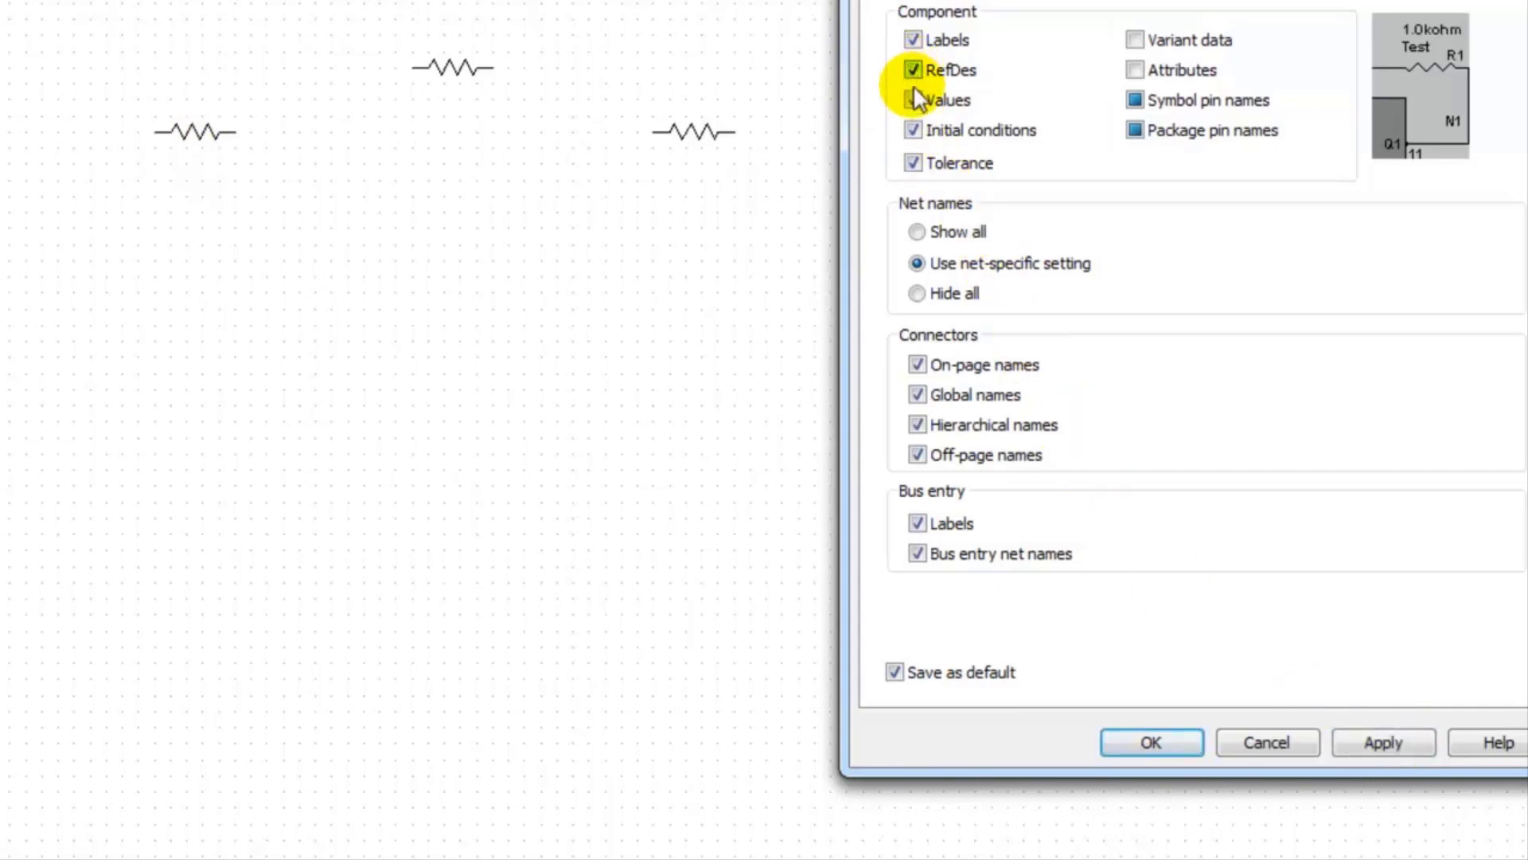
left_click(1402, 740)
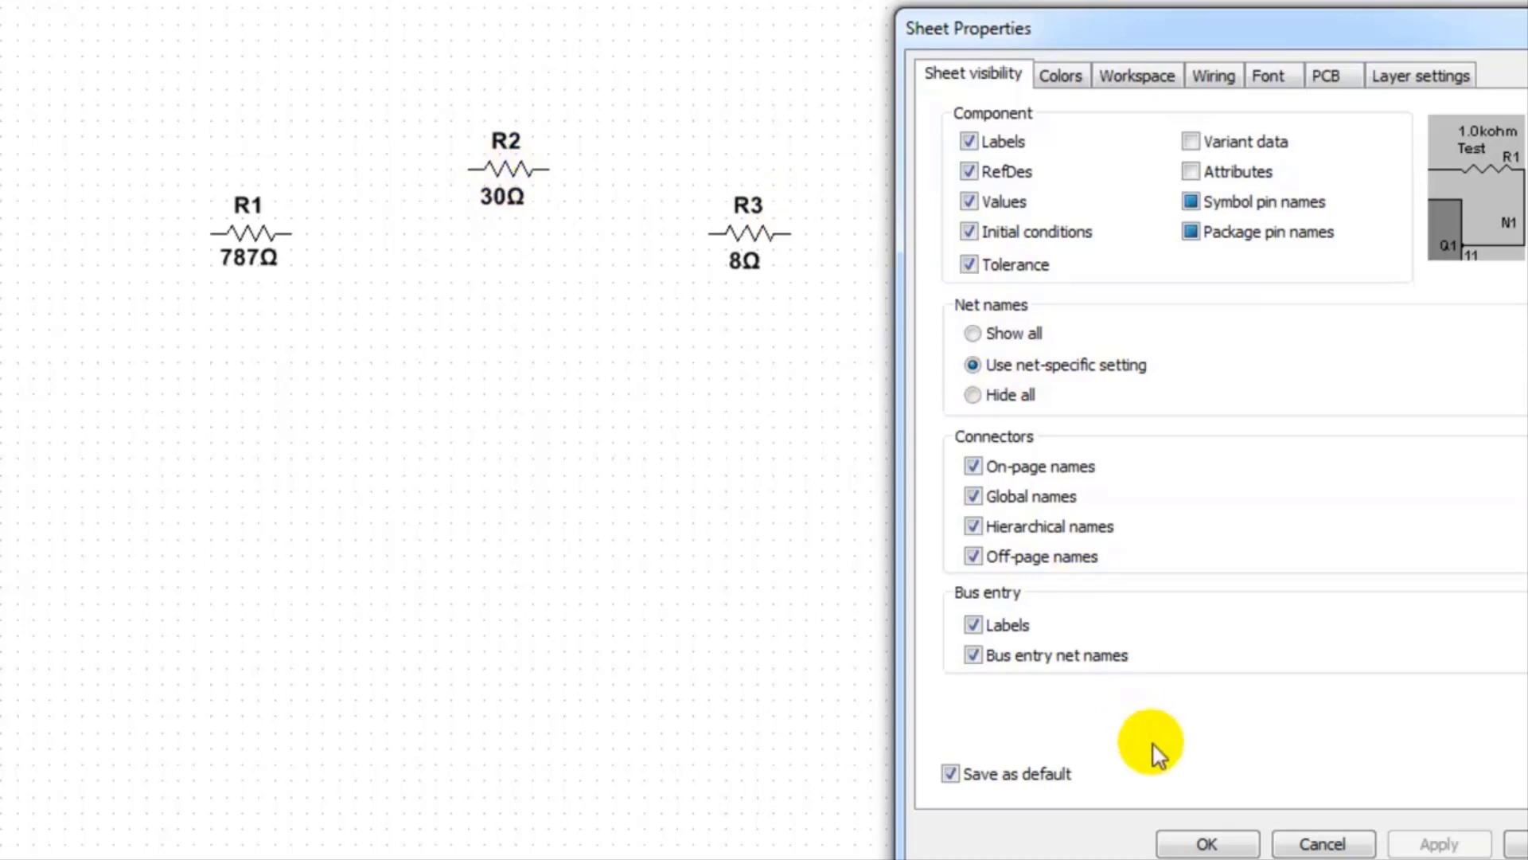
left_click(1204, 841)
- Give resistor R2 the label "metal-film" in its component properties
double_click(508, 169)
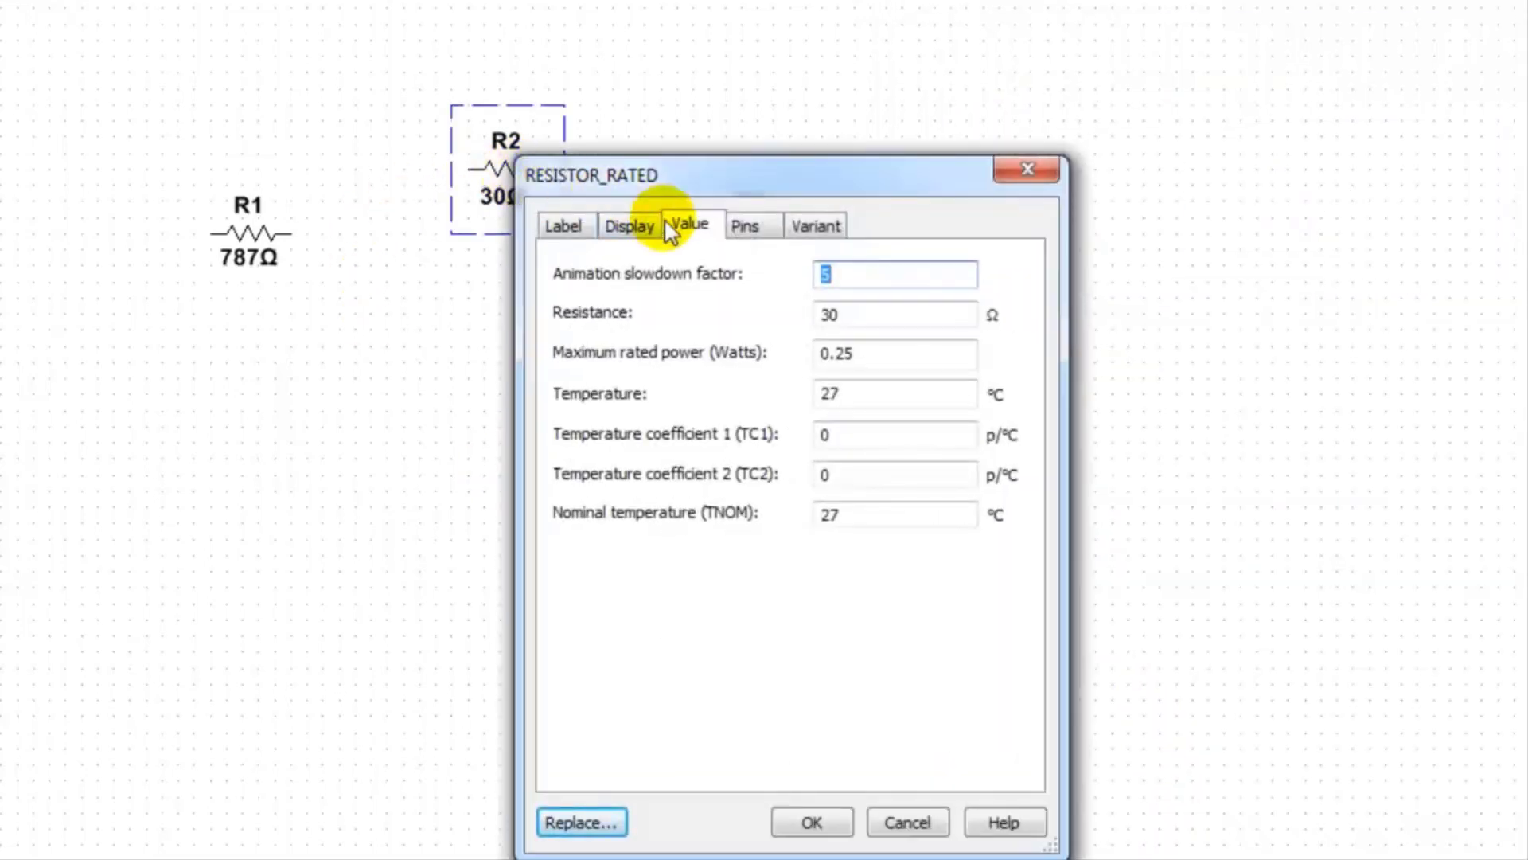
left_click(572, 229)
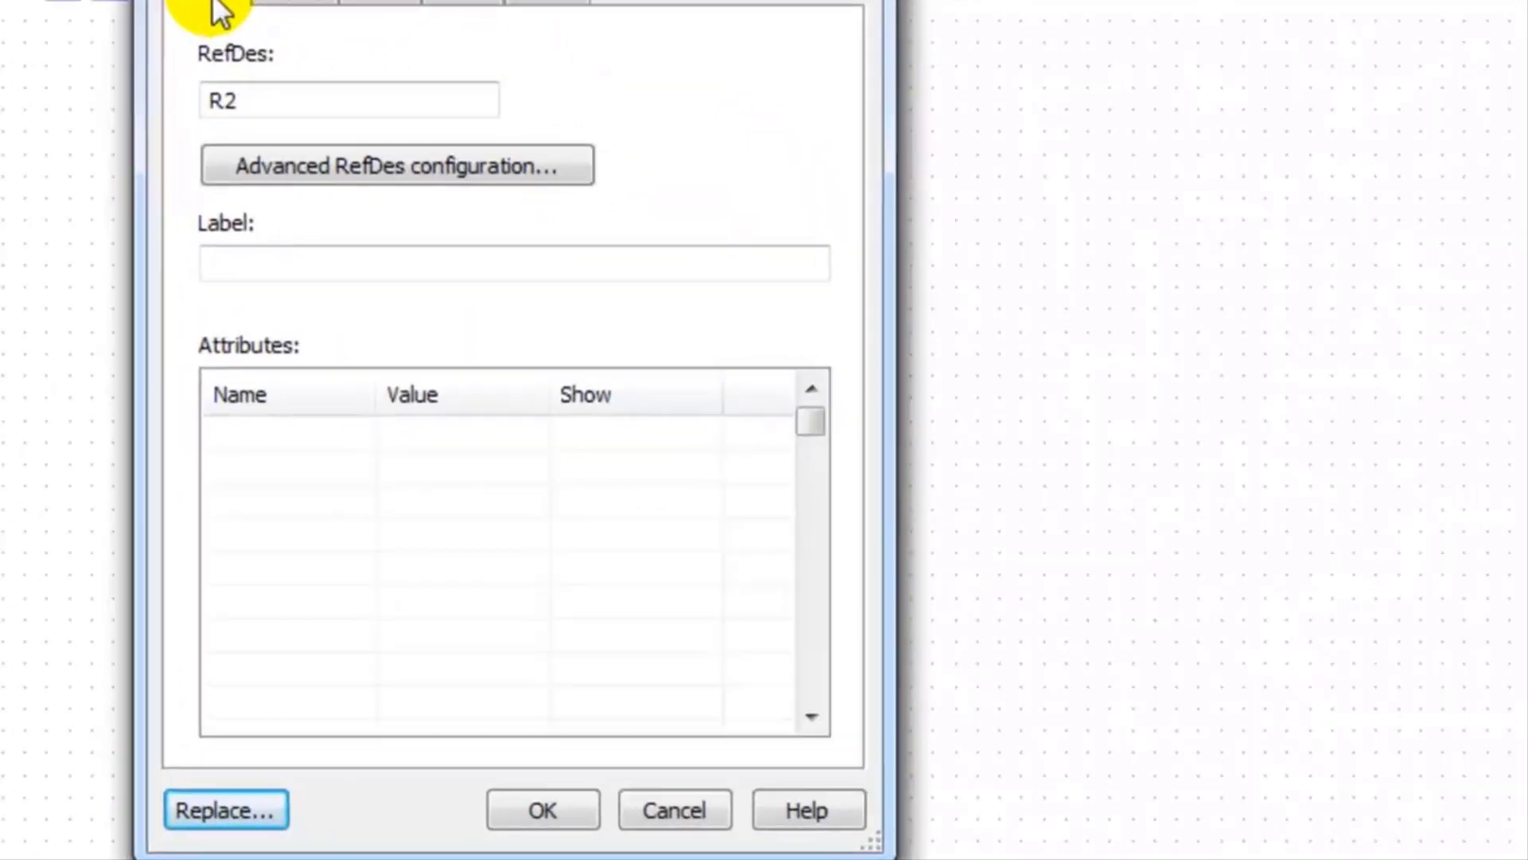
left_click(602, 418)
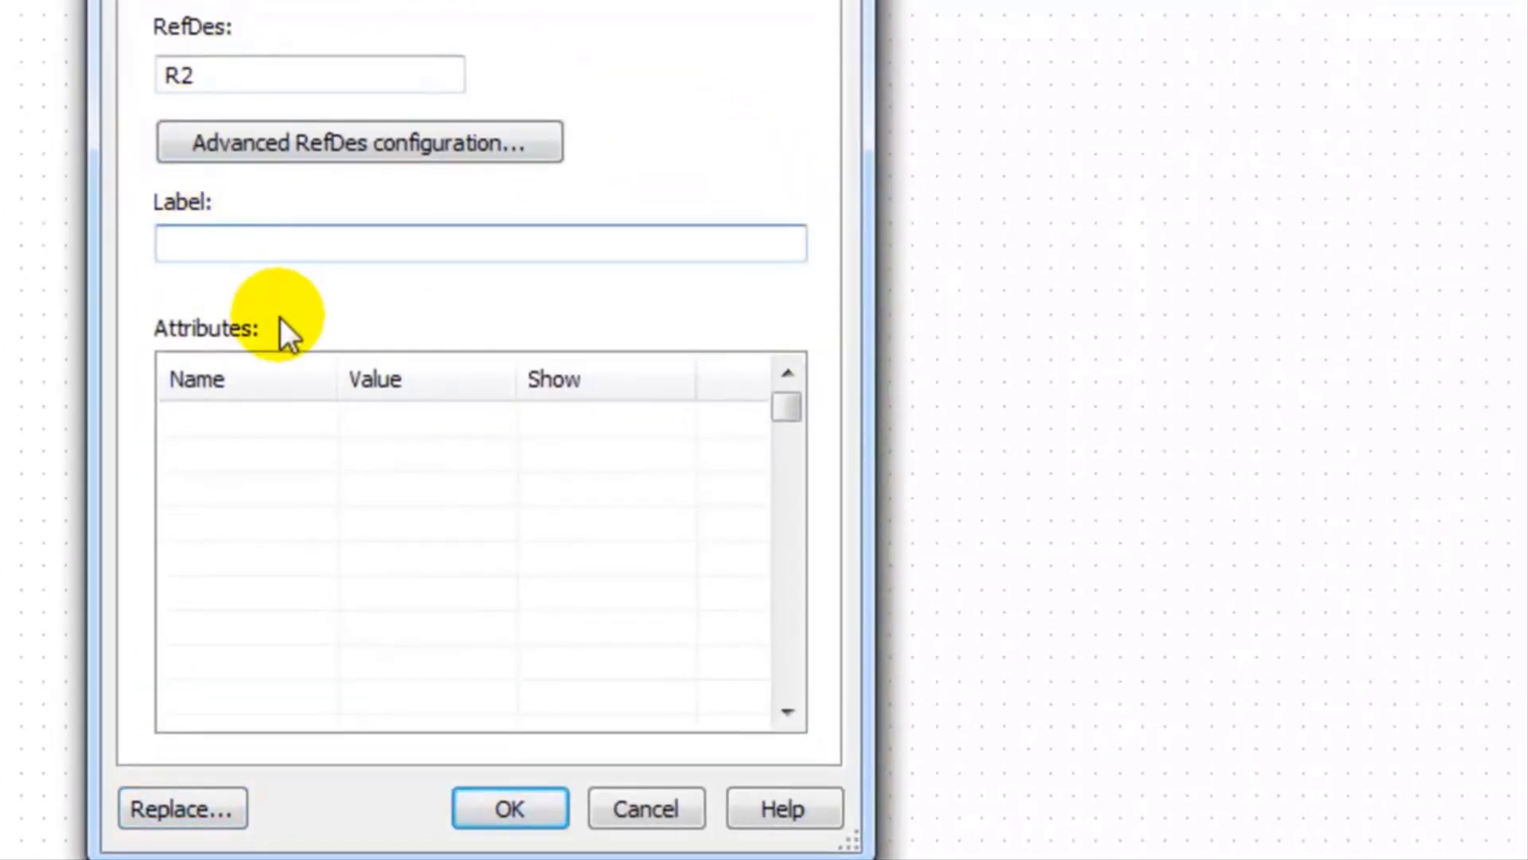
type("metal-fil")
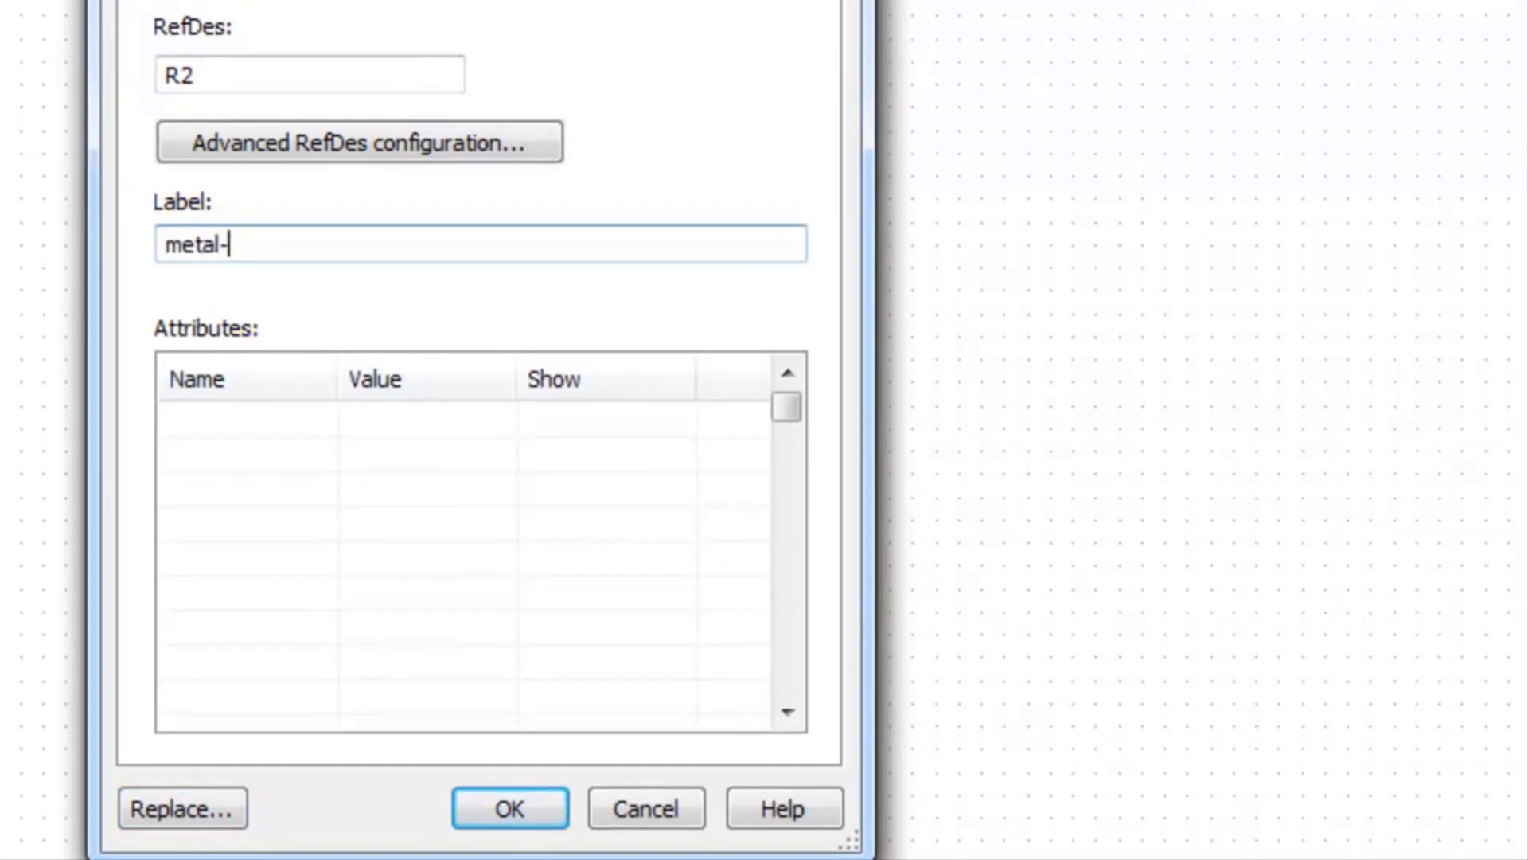
type("m")
key("Return")
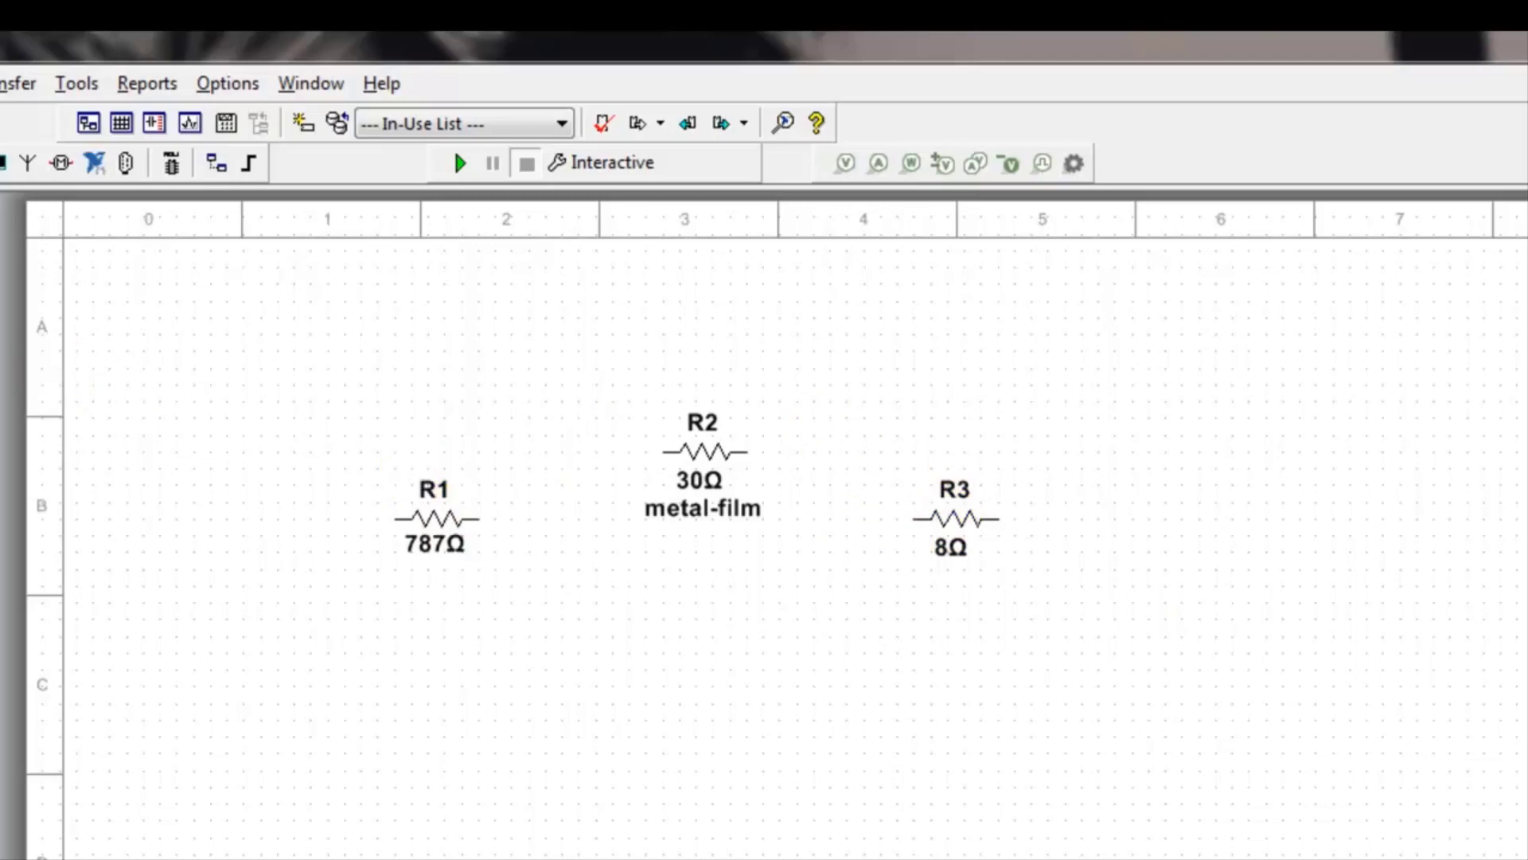
- Look over the view commands and examine the sheet with its three resistors at several zoom levels
left_click(51, 93)
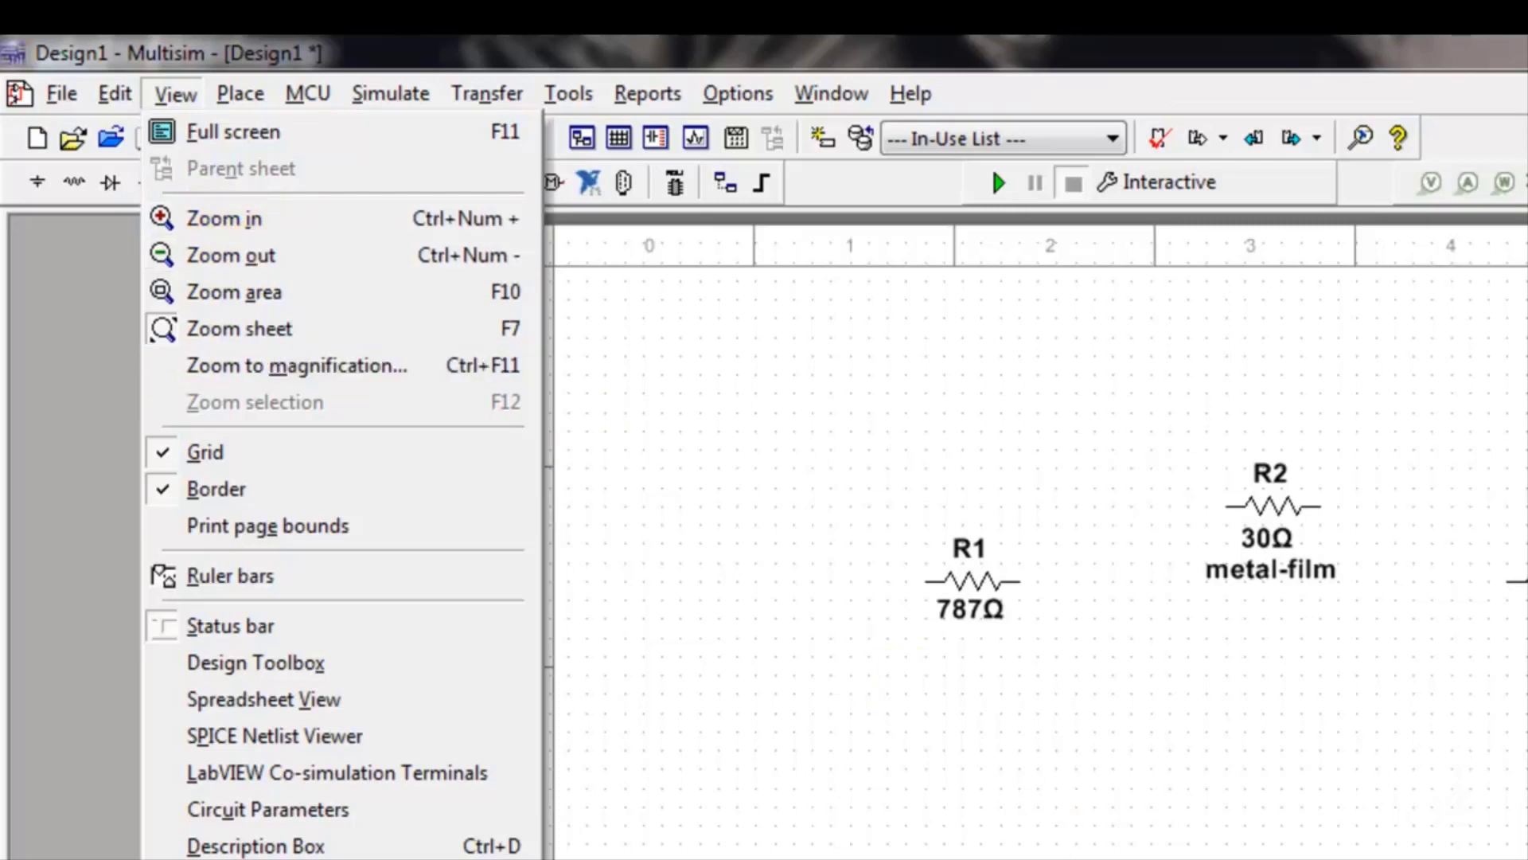
left_click(546, 453)
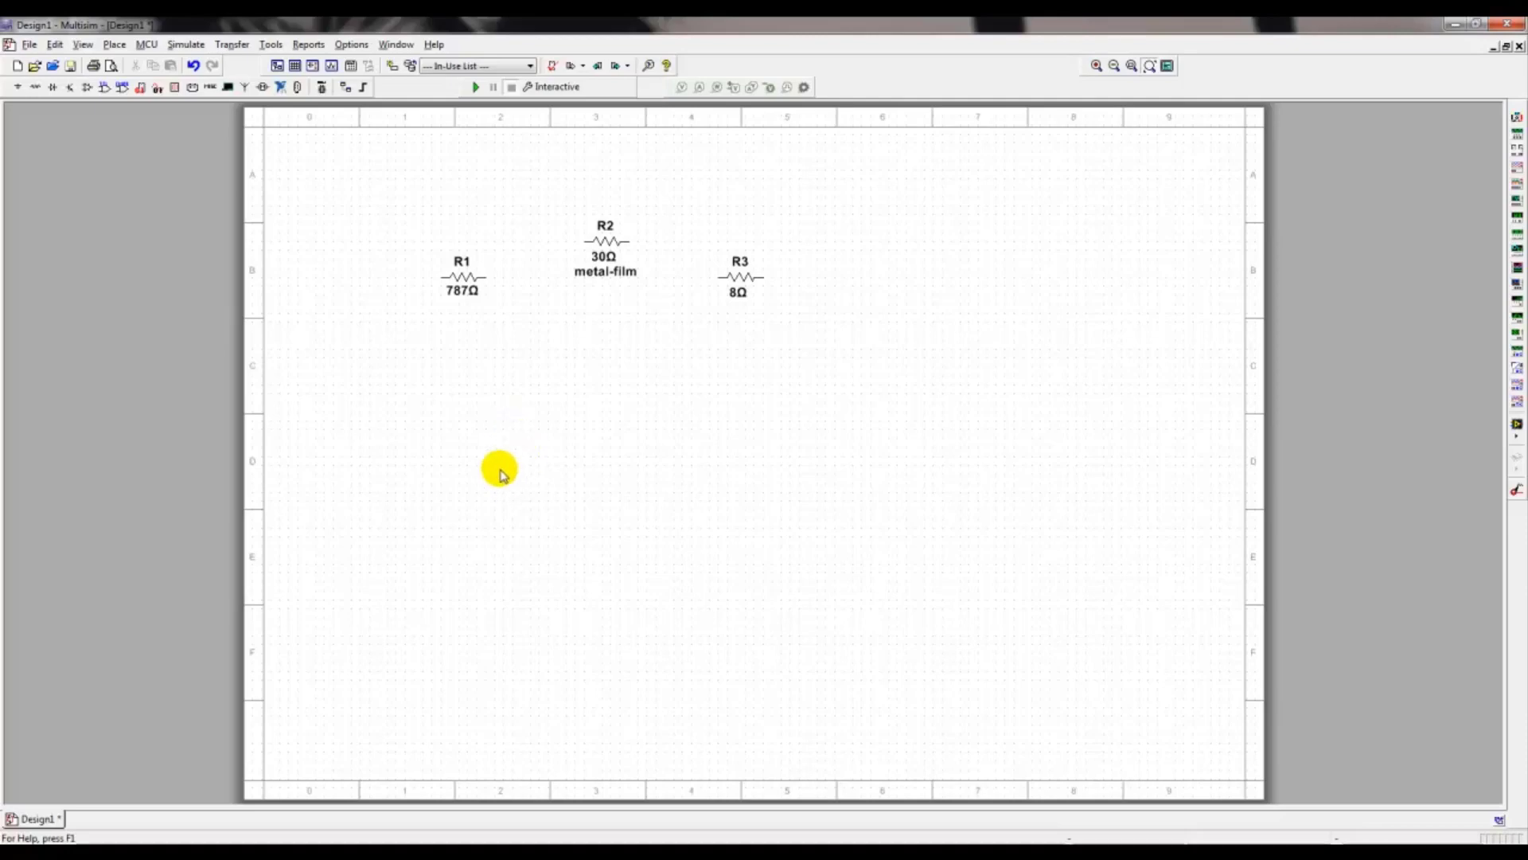
scroll(533, 420, "down", 1)
scroll(532, 420, "down", 2)
scroll(533, 420, "up", 4)
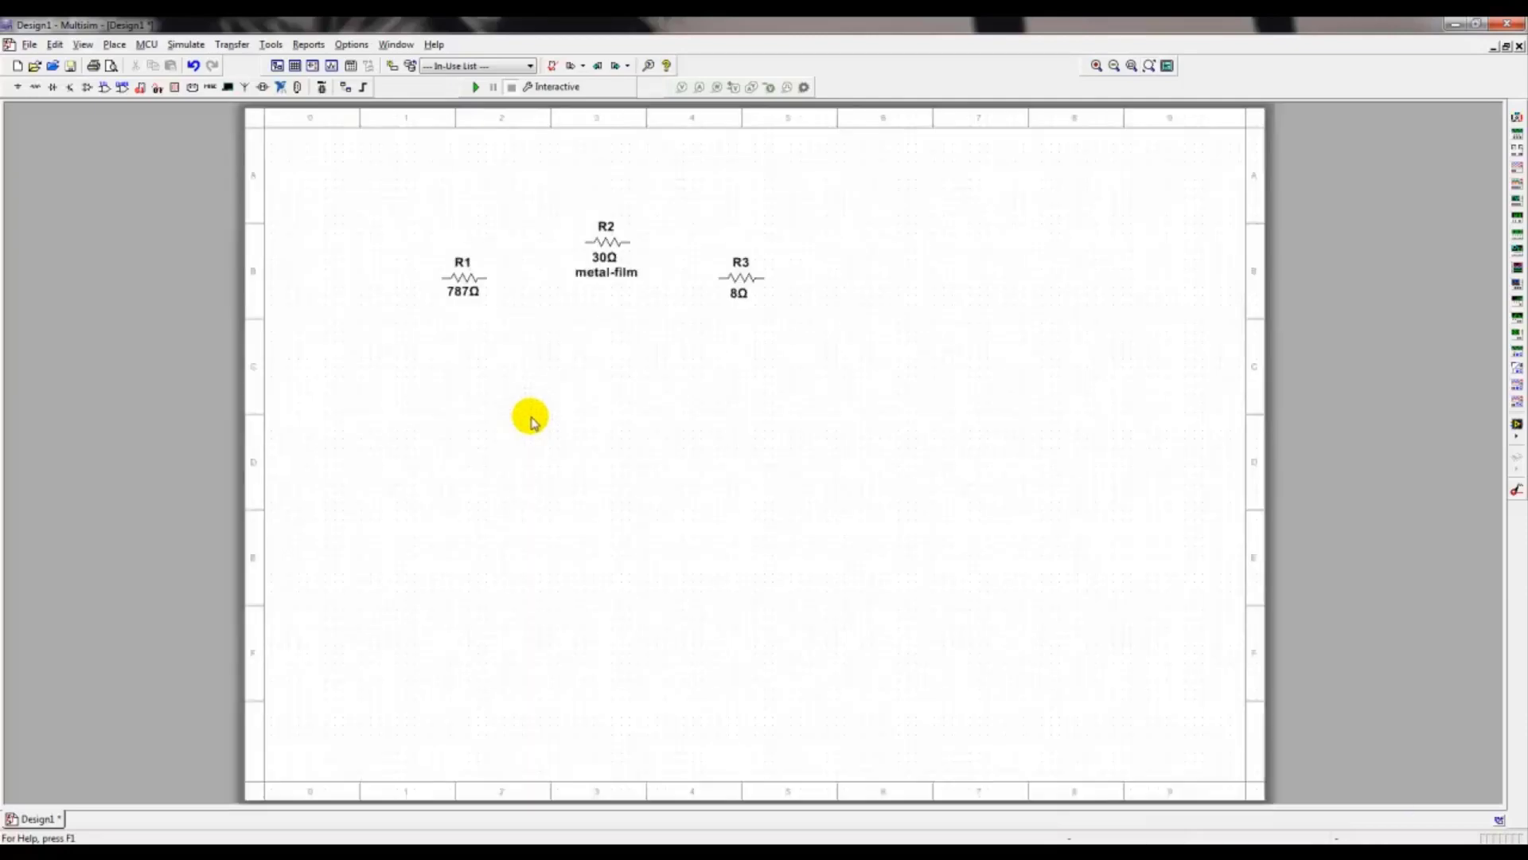
scroll(532, 420, "down", 3)
scroll(533, 419, "up", 5)
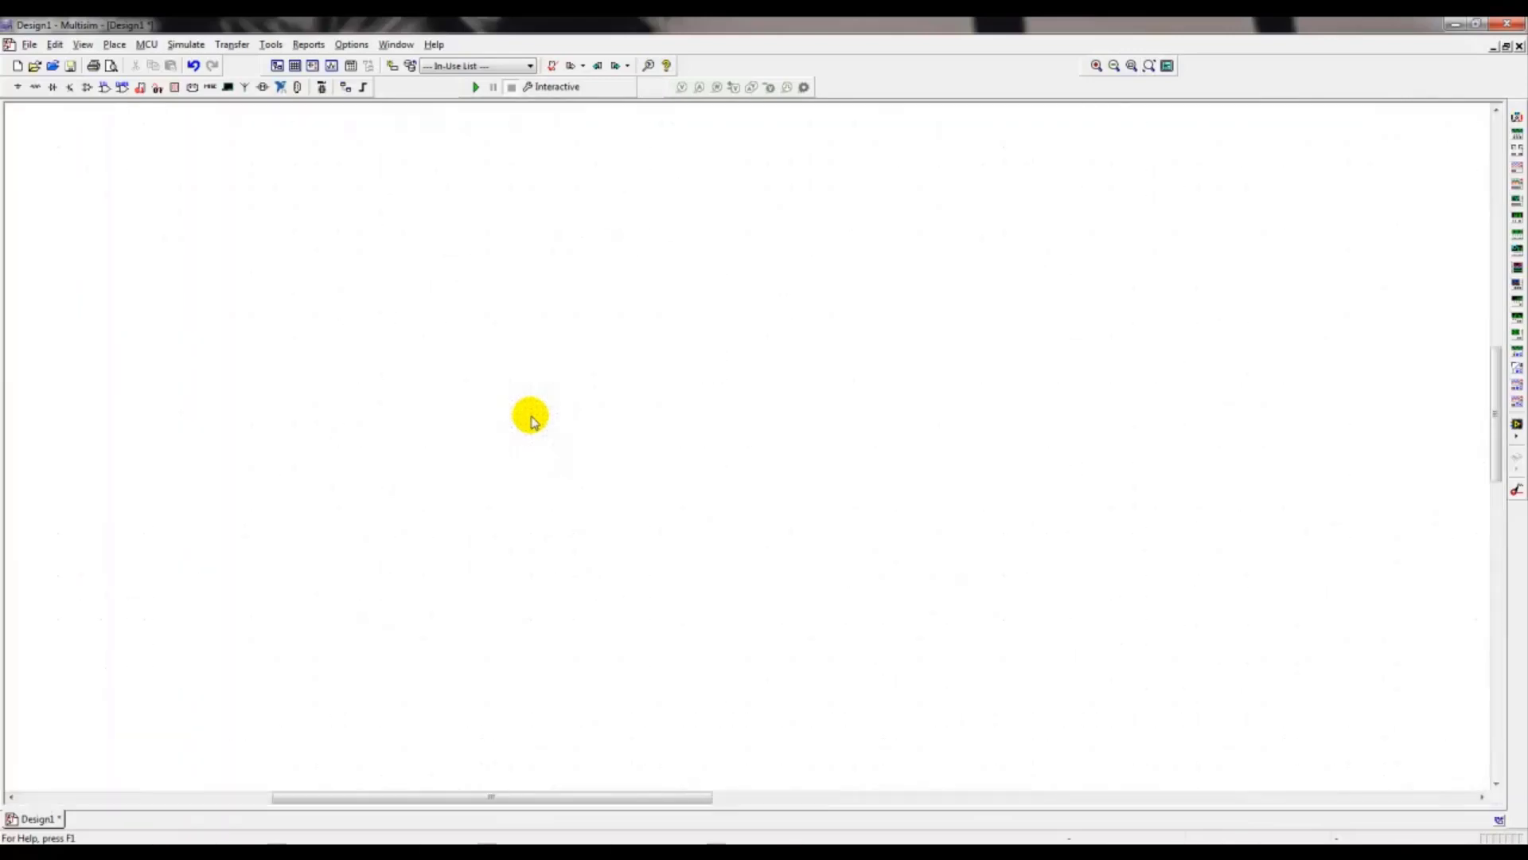
scroll(533, 420, "down", 2)
scroll(532, 419, "down", 4)
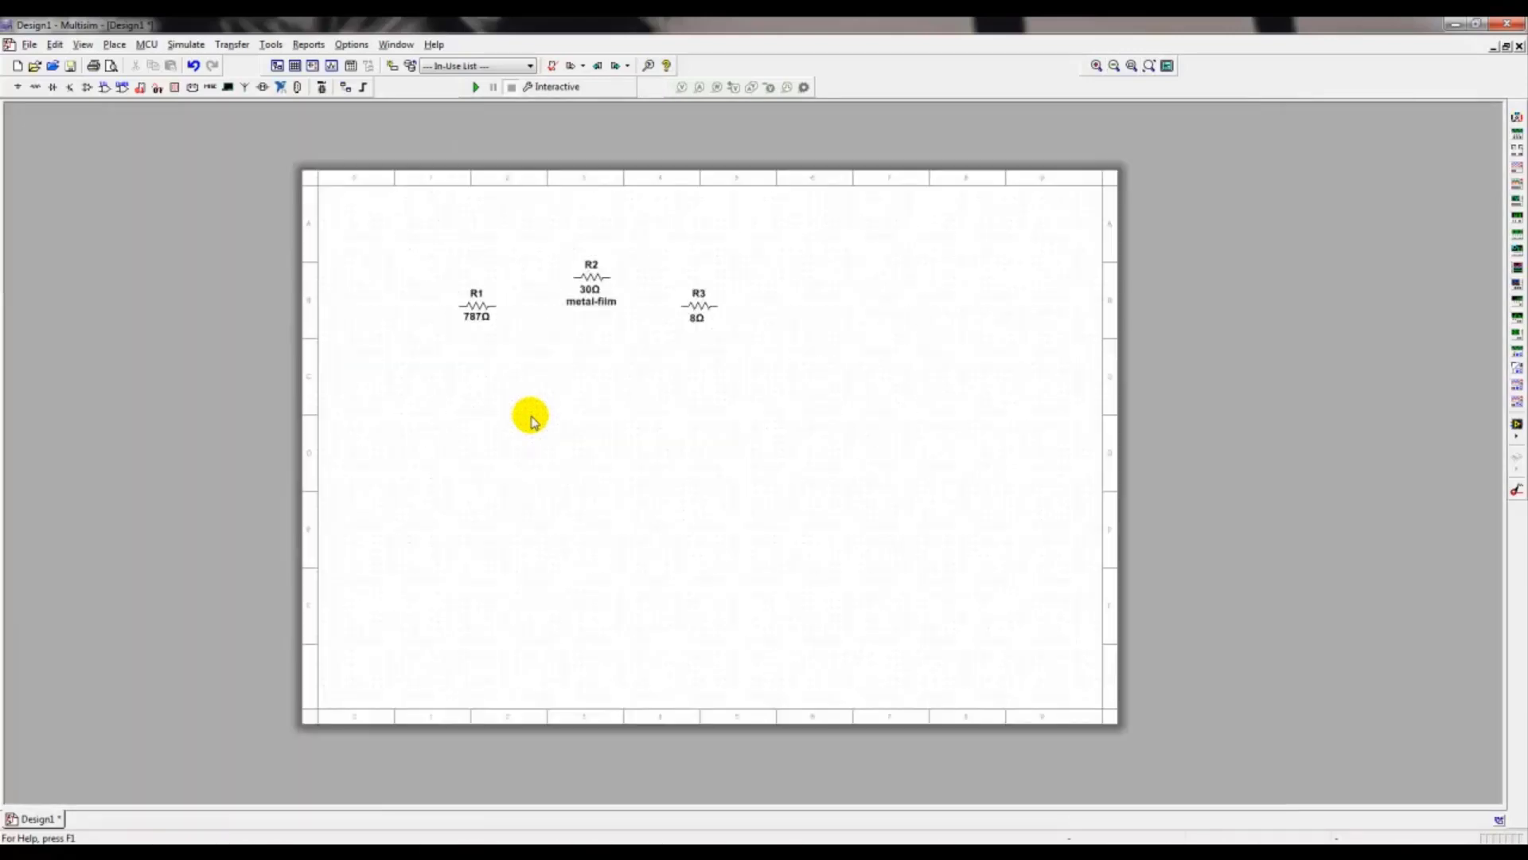
scroll(533, 420, "up", 4)
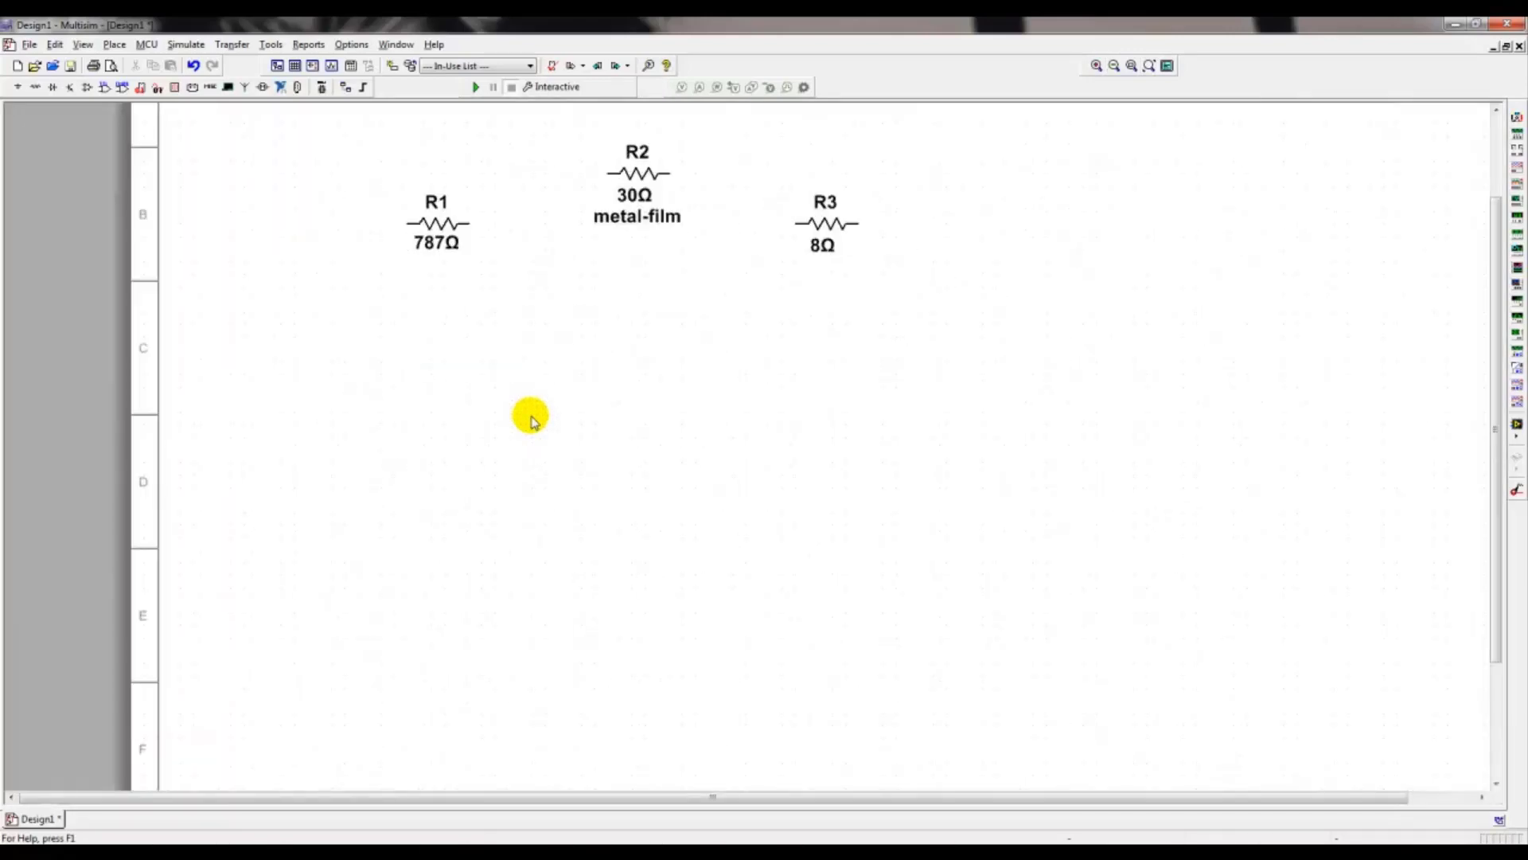
scroll(533, 420, "up", 3)
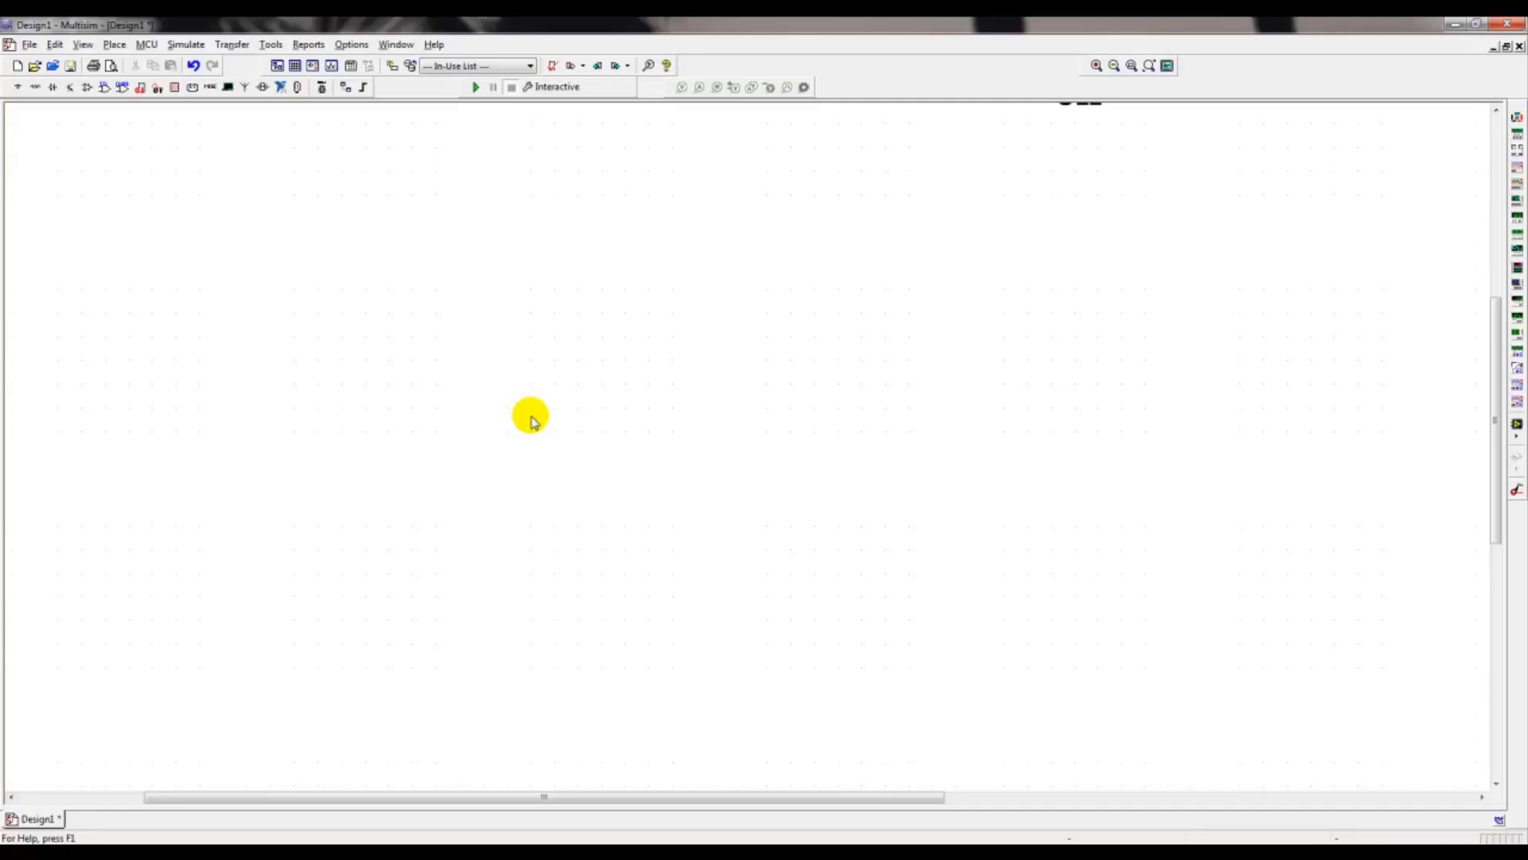
scroll(533, 419, "down", 3)
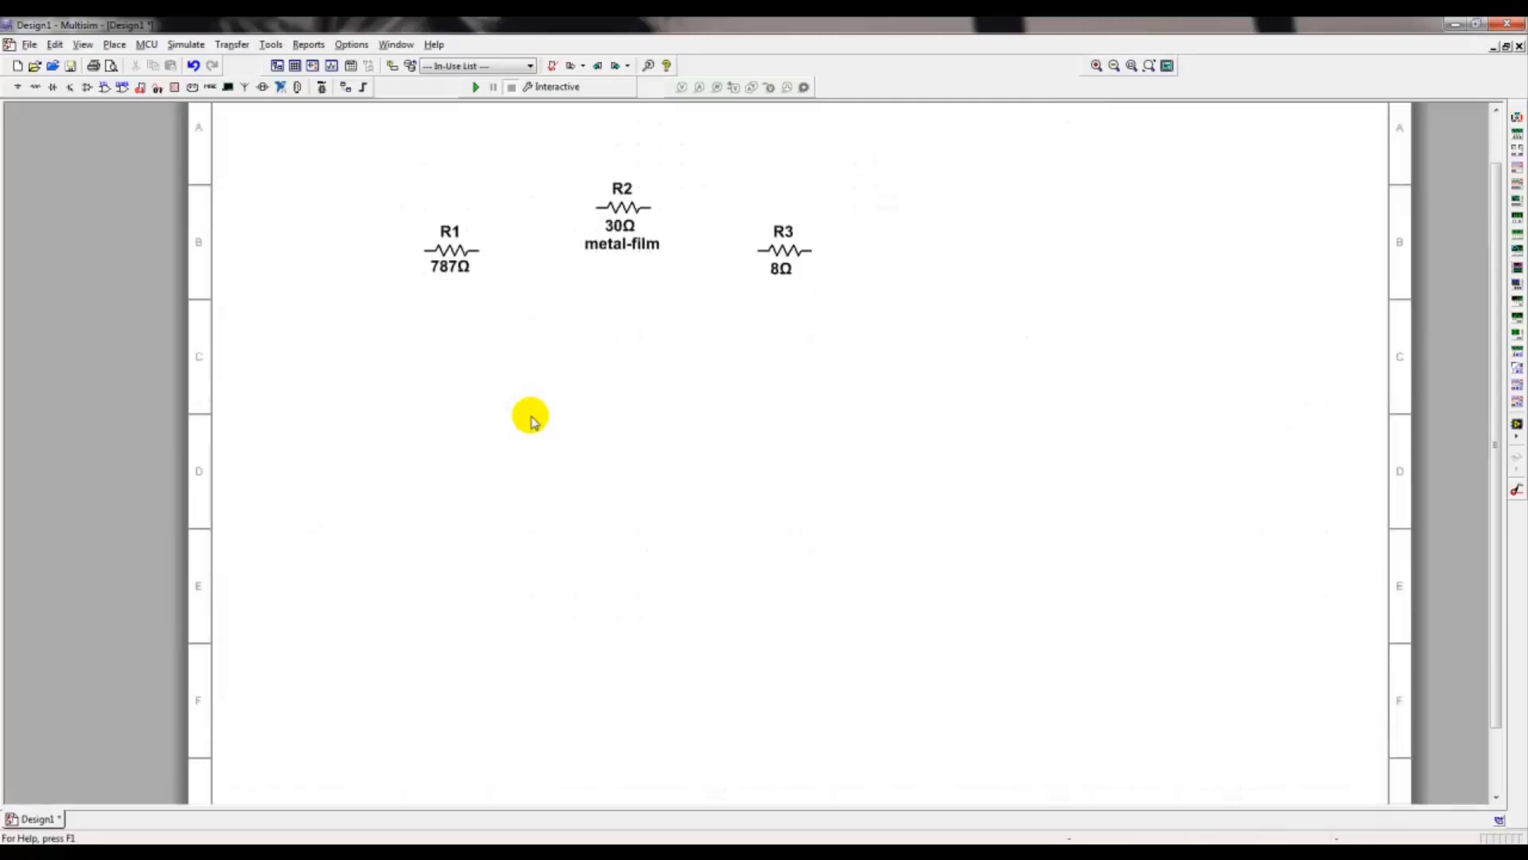
scroll(532, 420, "up", 1)
scroll(533, 419, "down", 2)
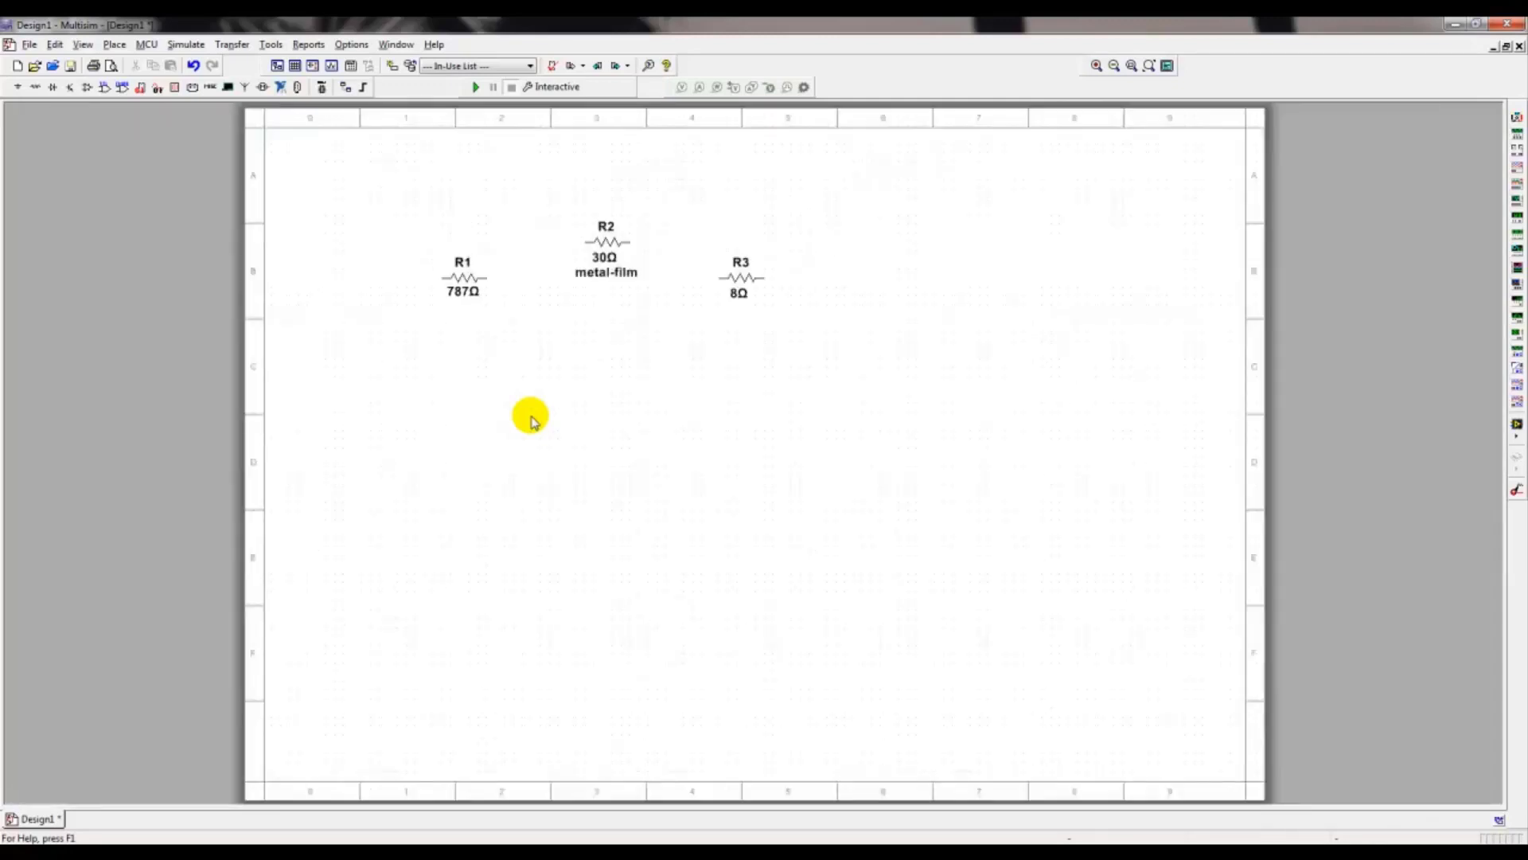
scroll(532, 420, "up", 2)
scroll(533, 420, "down", 2)
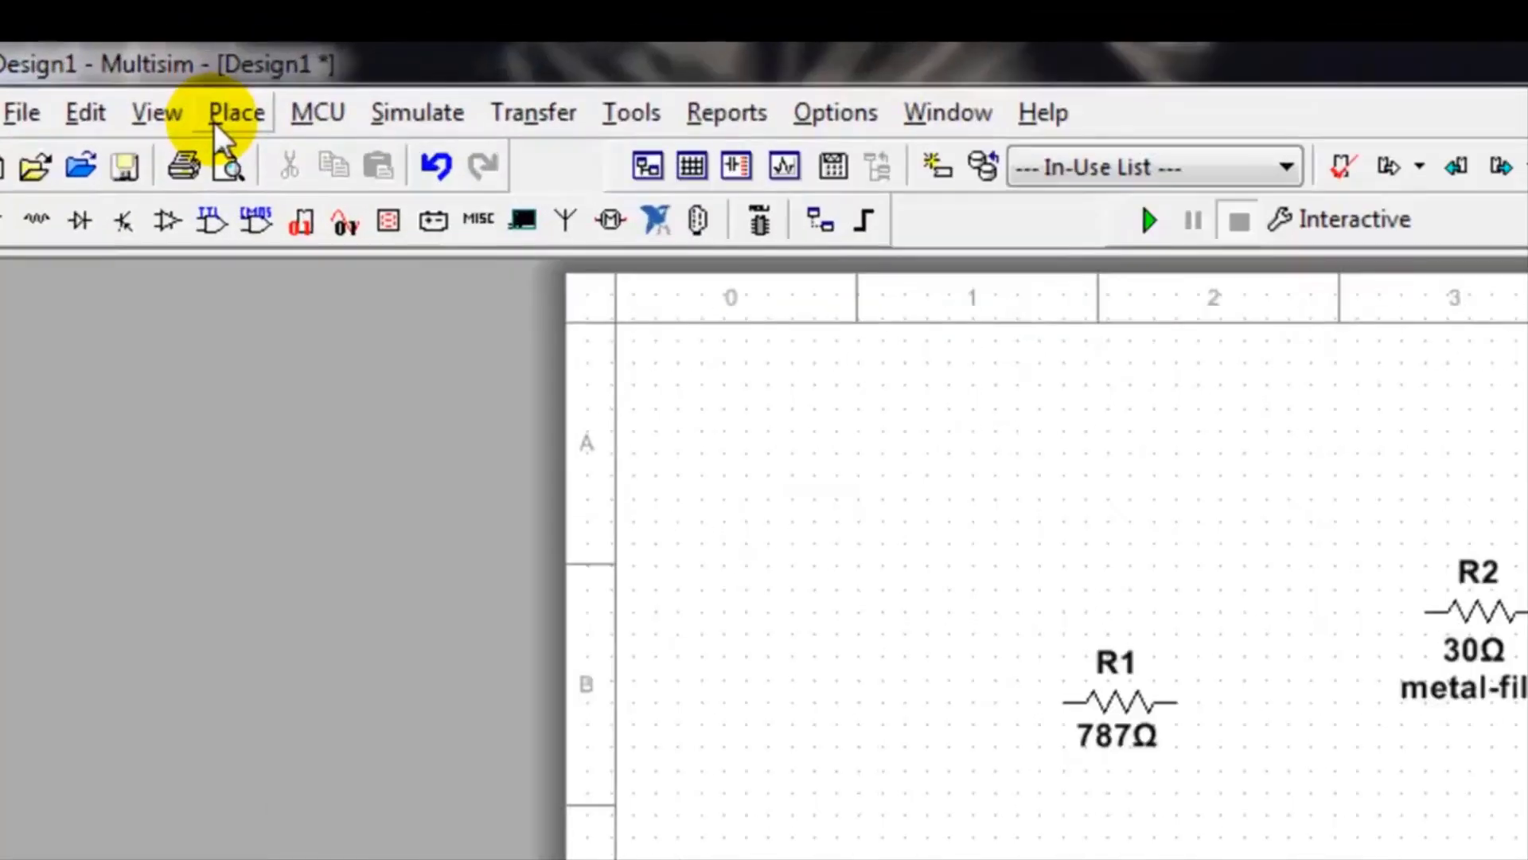
left_click(173, 105)
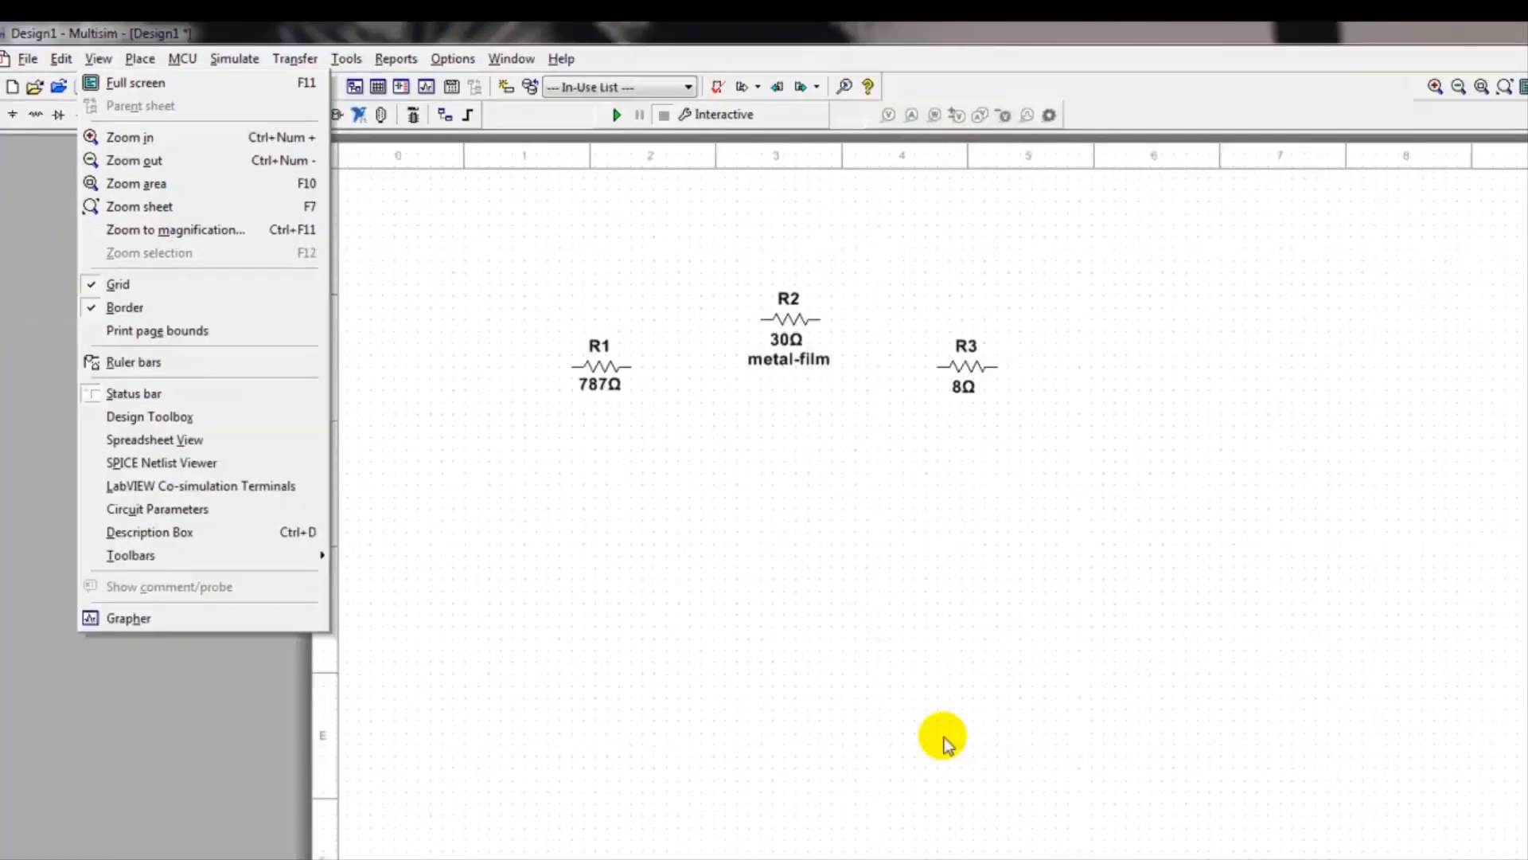
- Examine the whole A4 sheet and its resistors at smaller and larger magnifications, ending with the full sheet in view
left_click(944, 738)
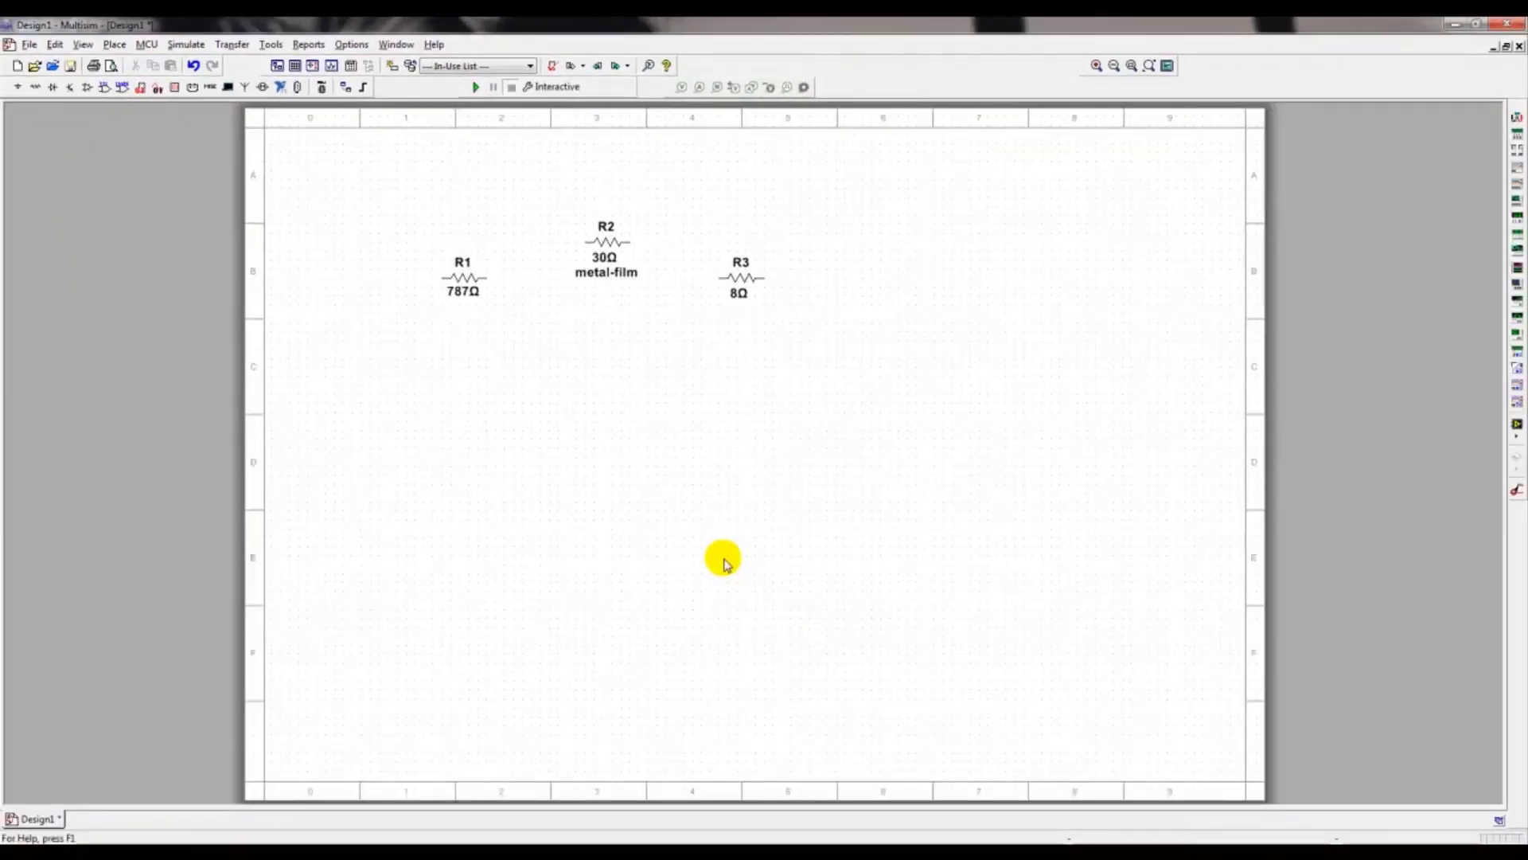
scroll(723, 561, "down", 3)
scroll(726, 563, "down", 1)
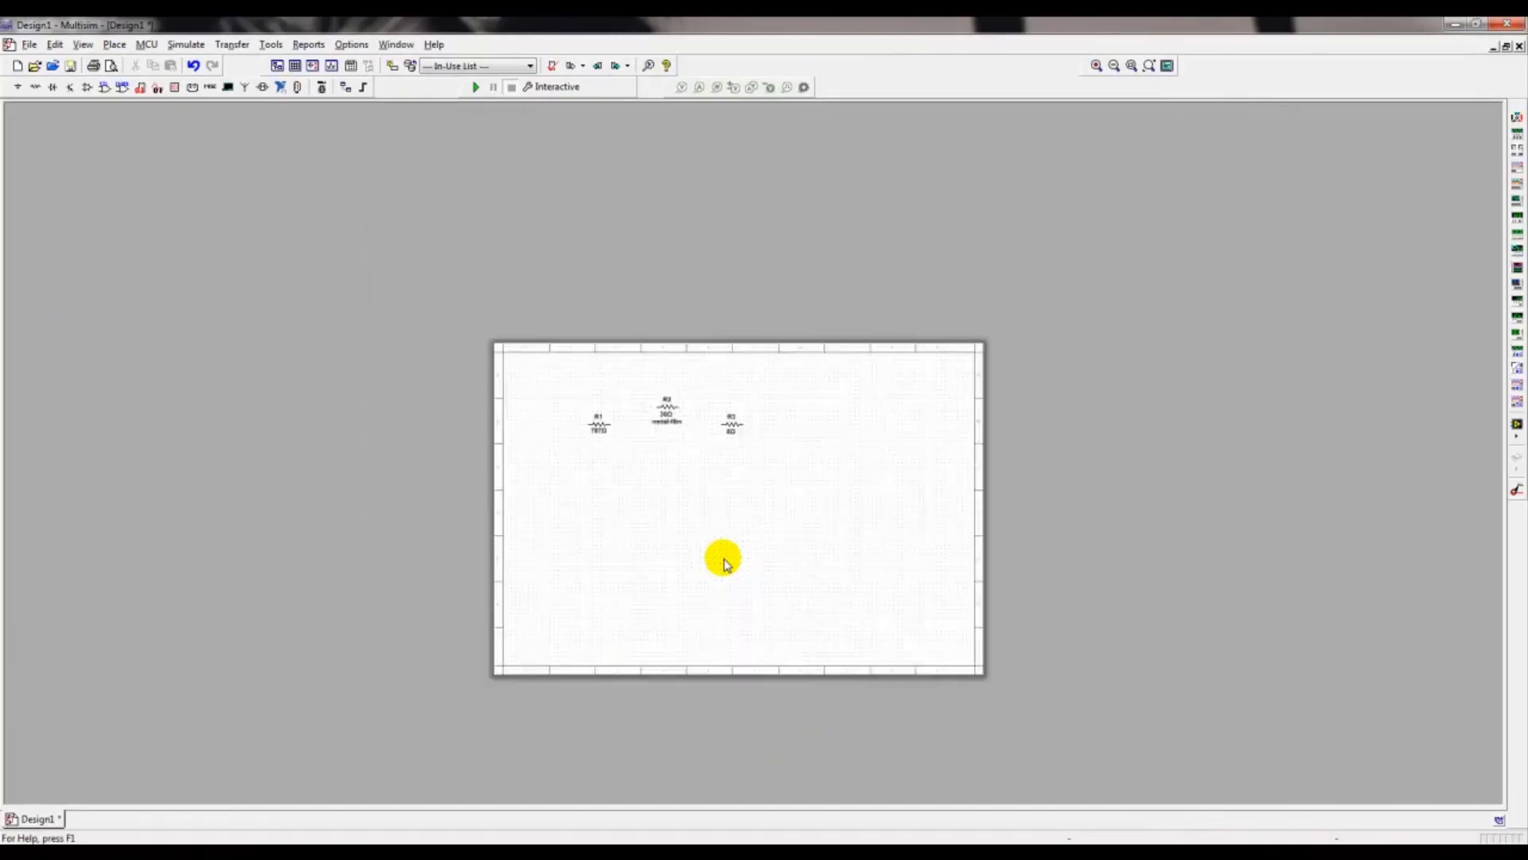
scroll(726, 563, "up", 2)
scroll(723, 563, "up", 3)
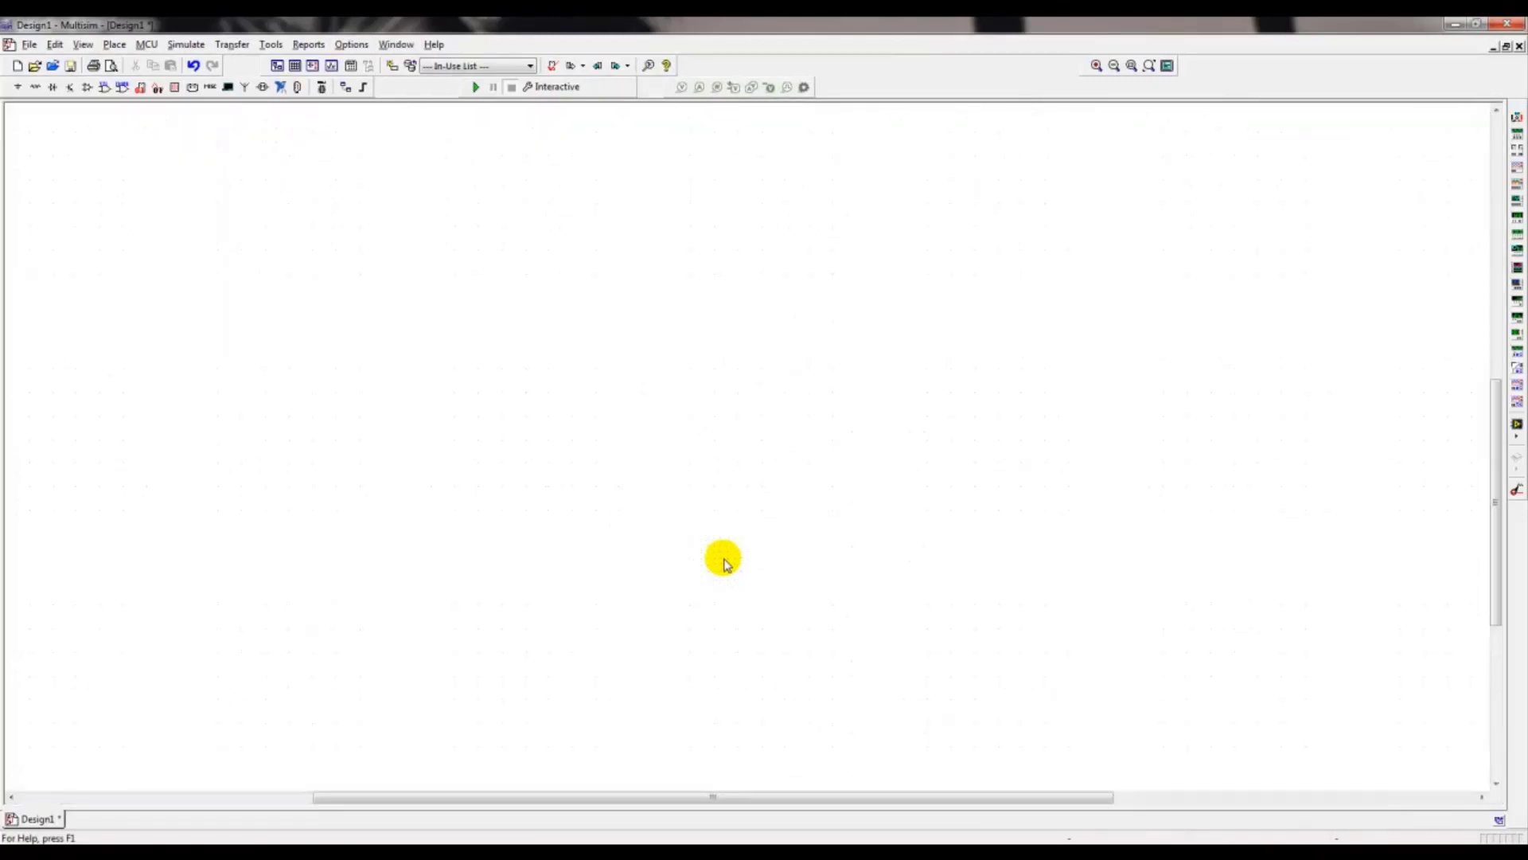
scroll(723, 563, "down", 4)
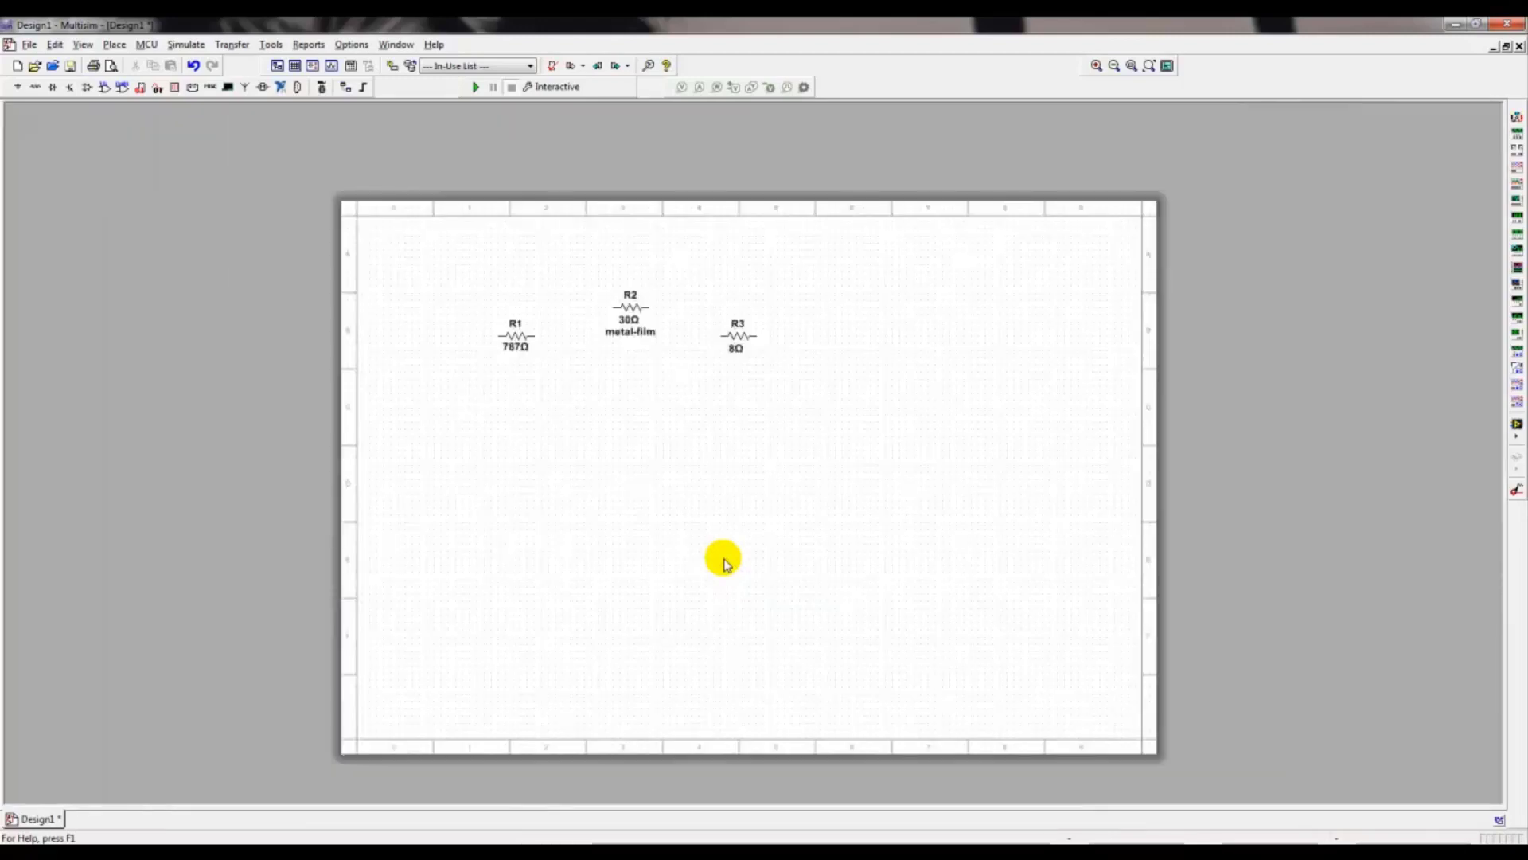
scroll(723, 564, "down", 1)
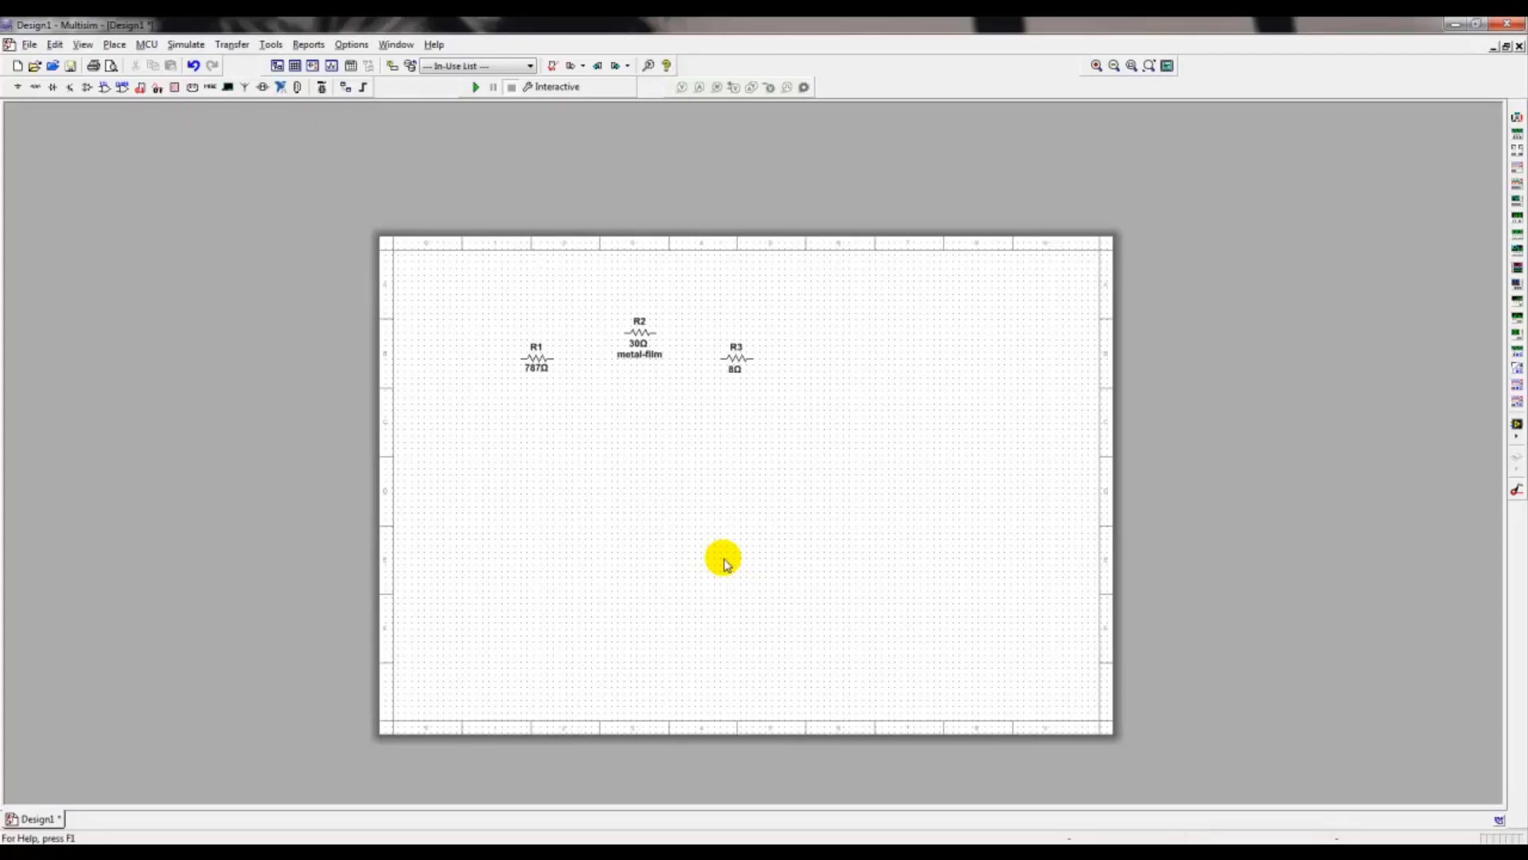
scroll(724, 564, "up", 2)
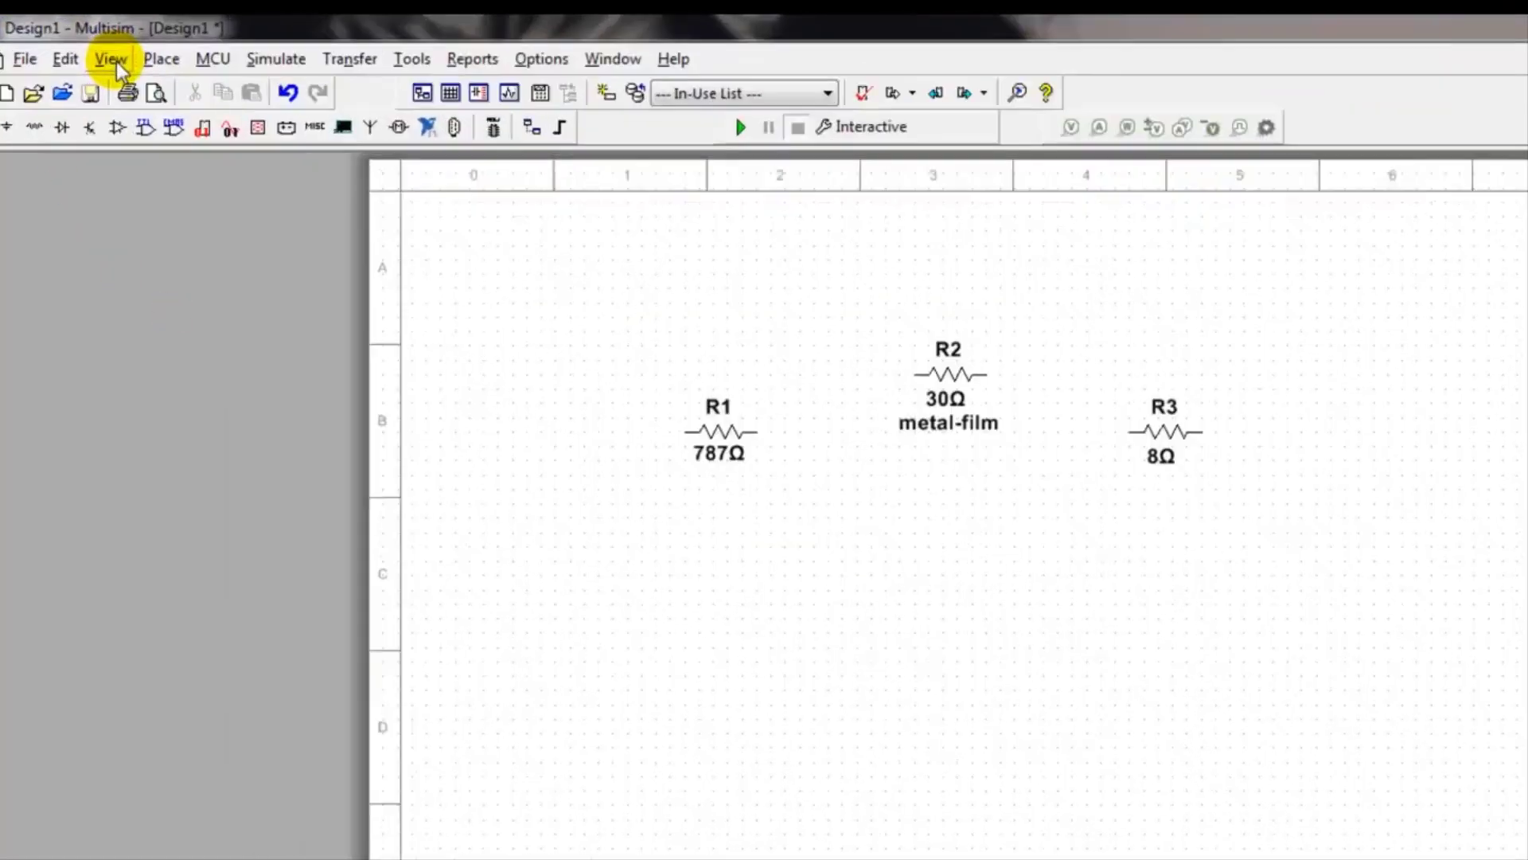
- Magnify the region around resistors R1 and R2 with the Zoom area command
left_click(116, 61)
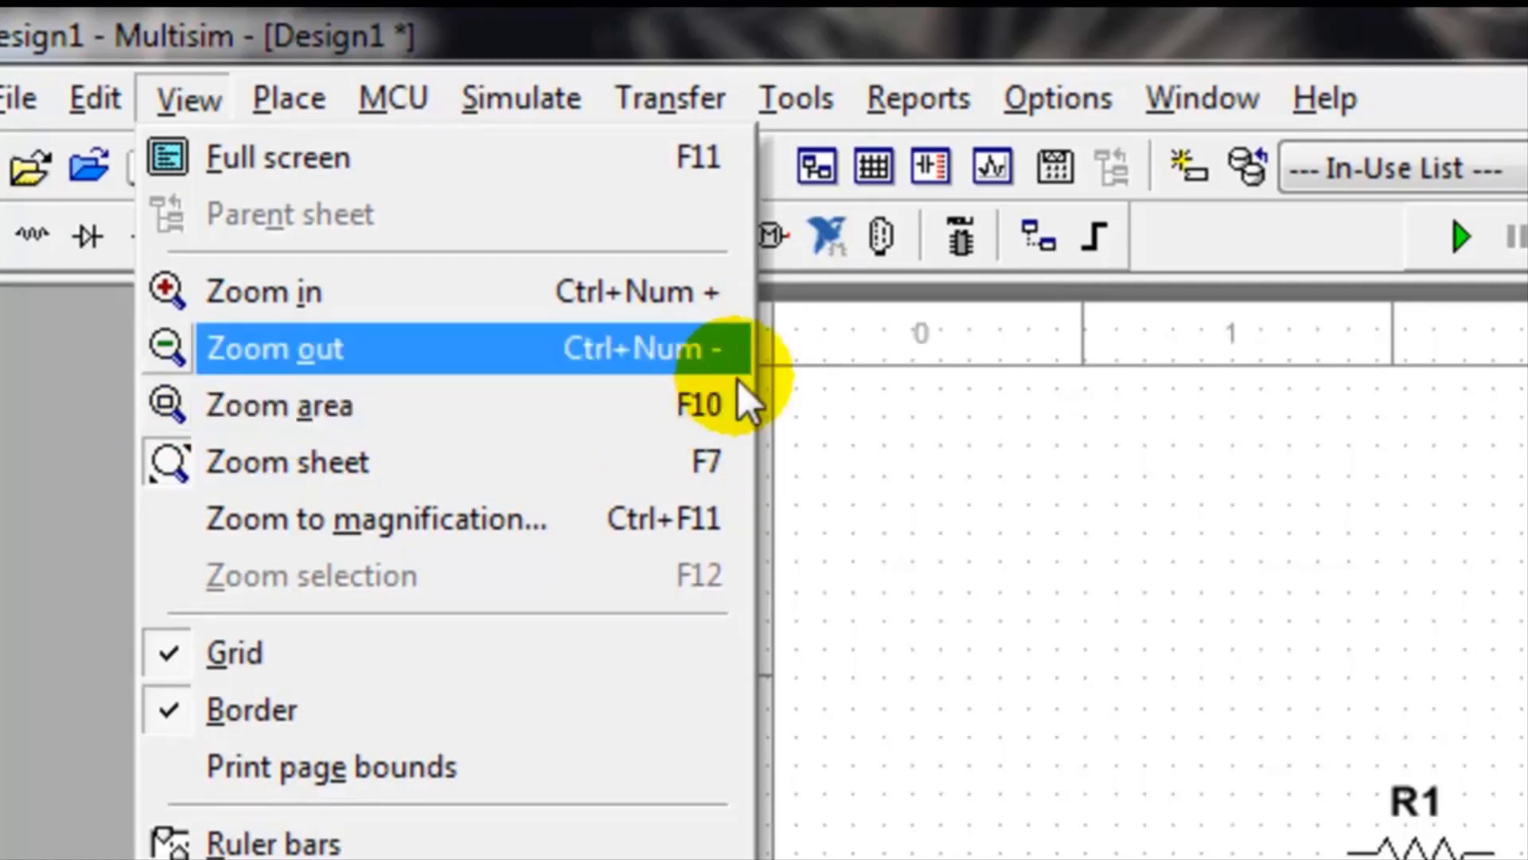
left_click(430, 421)
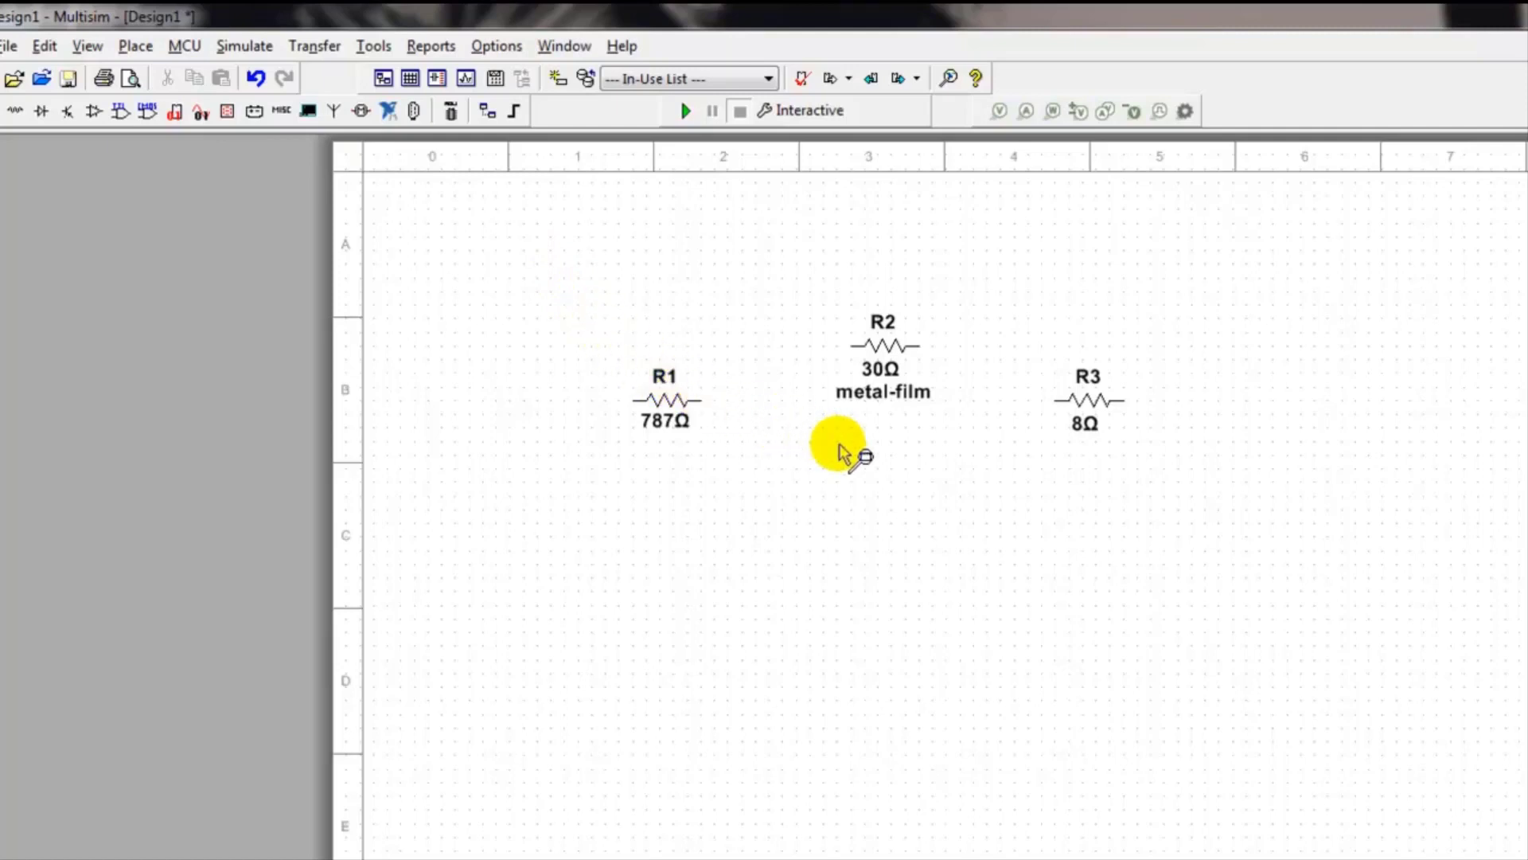
left_click_drag(840, 454, 1218, 538)
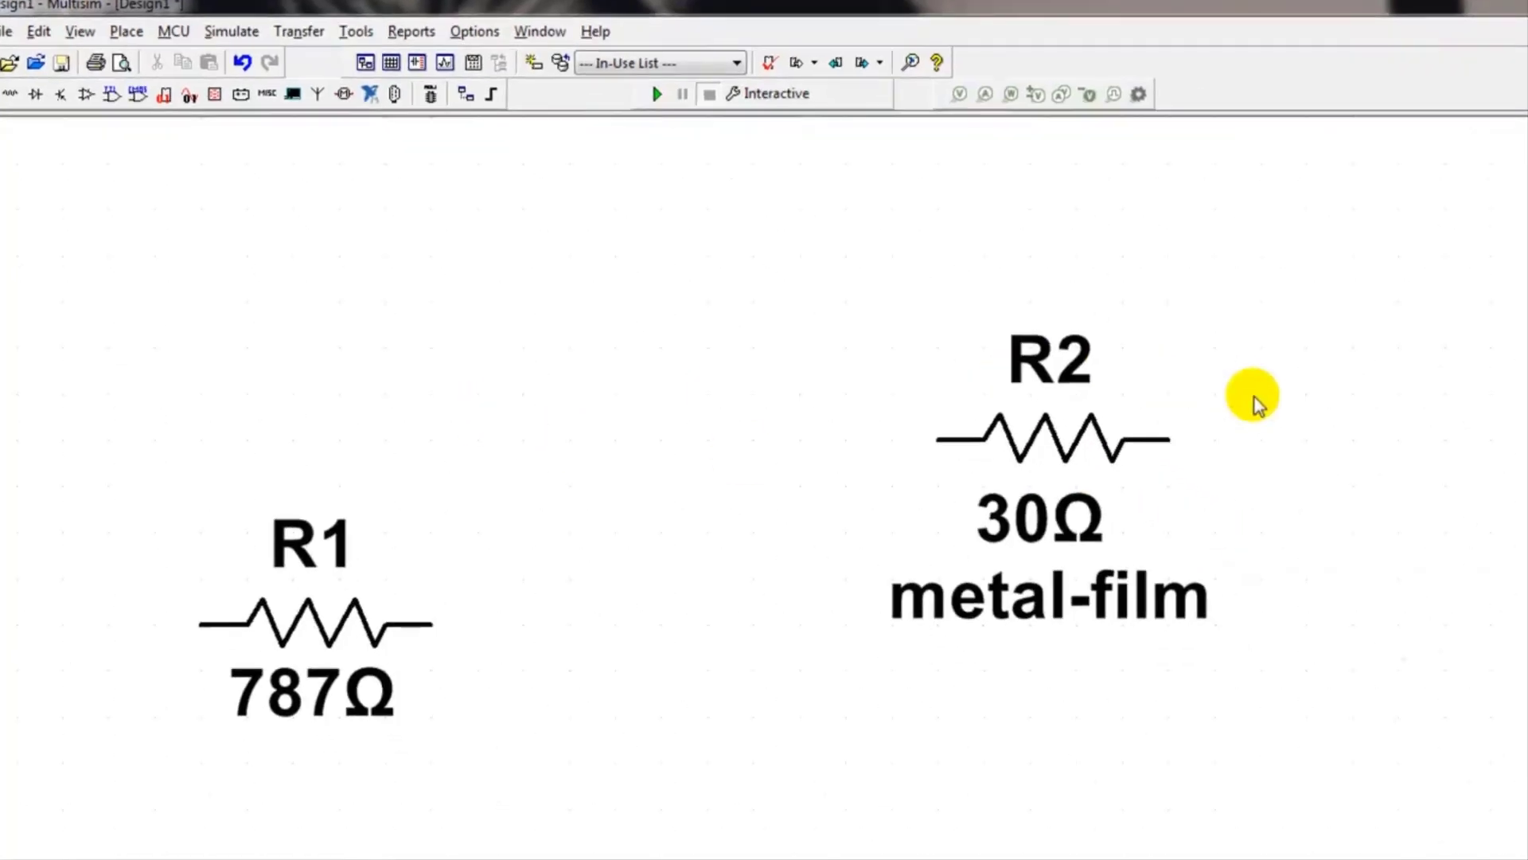